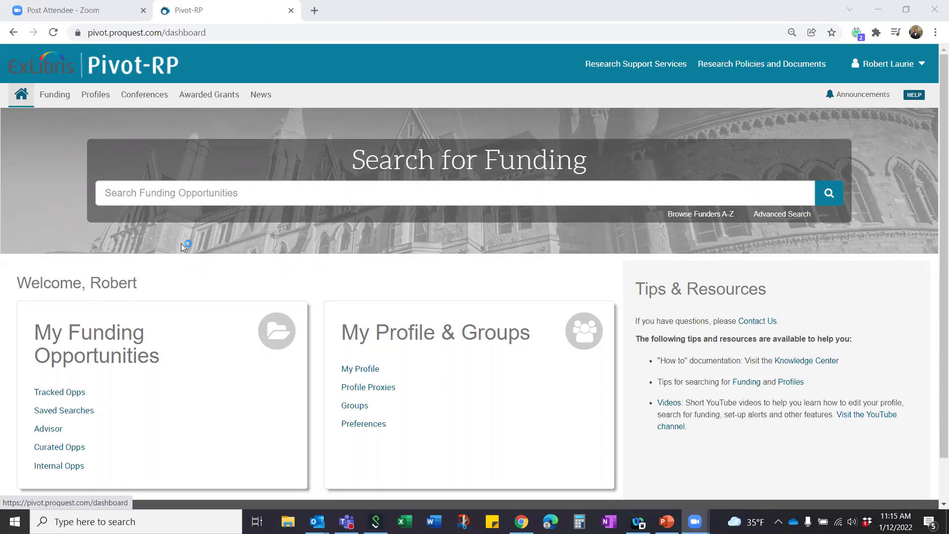
# Review the Tips & Resources text and the account menu options on the home page
pyautogui.moveTo(635, 288); pyautogui.dragTo(766, 291)
pyautogui.moveTo(745, 325); pyautogui.dragTo(832, 439)
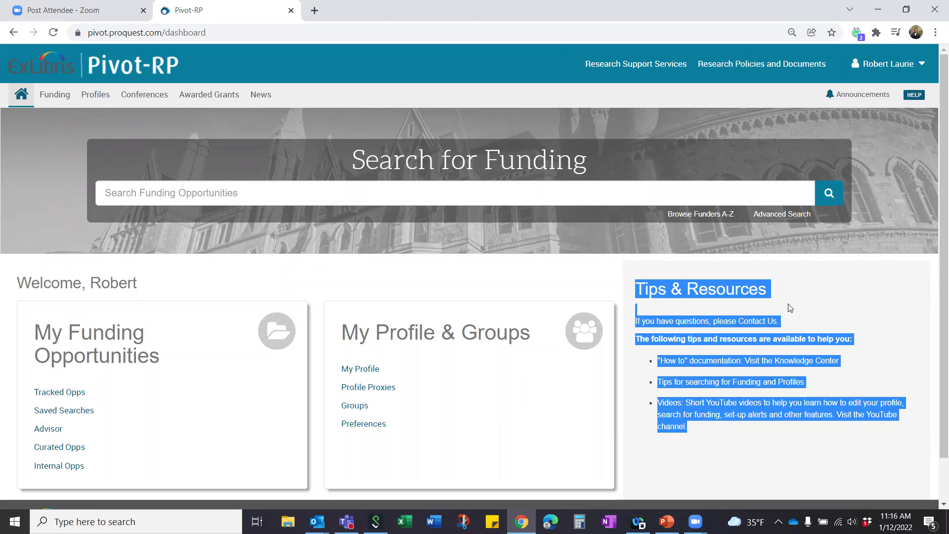
pyautogui.click(30, 153)
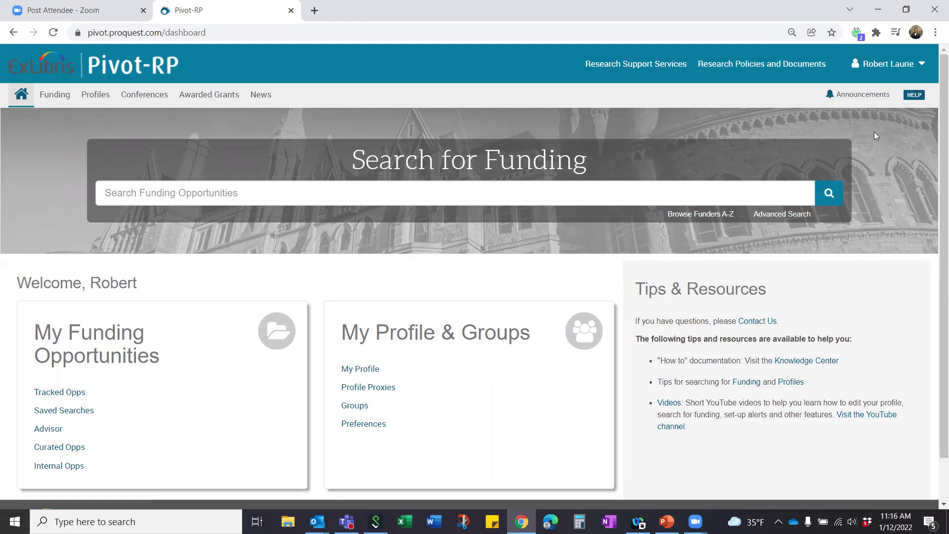
pyautogui.click(921, 64)
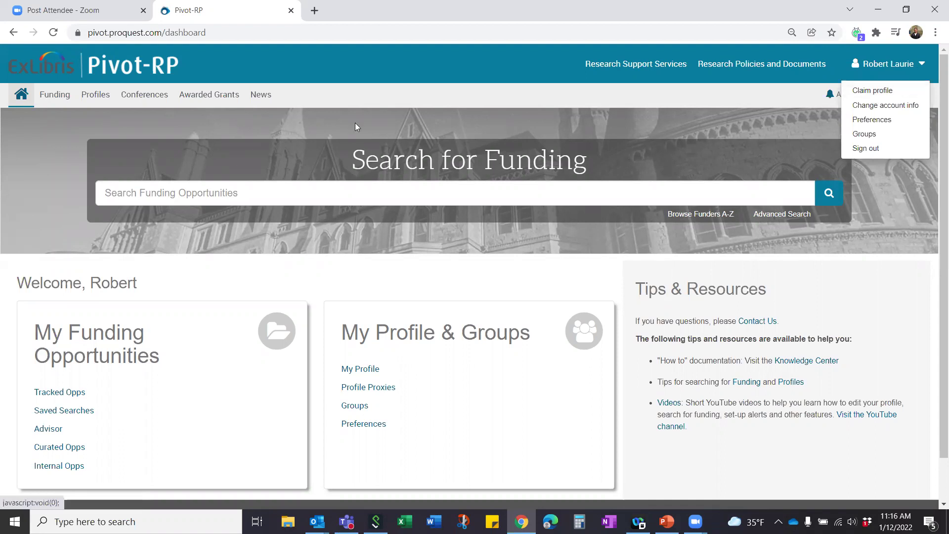
pyautogui.click(35, 150)
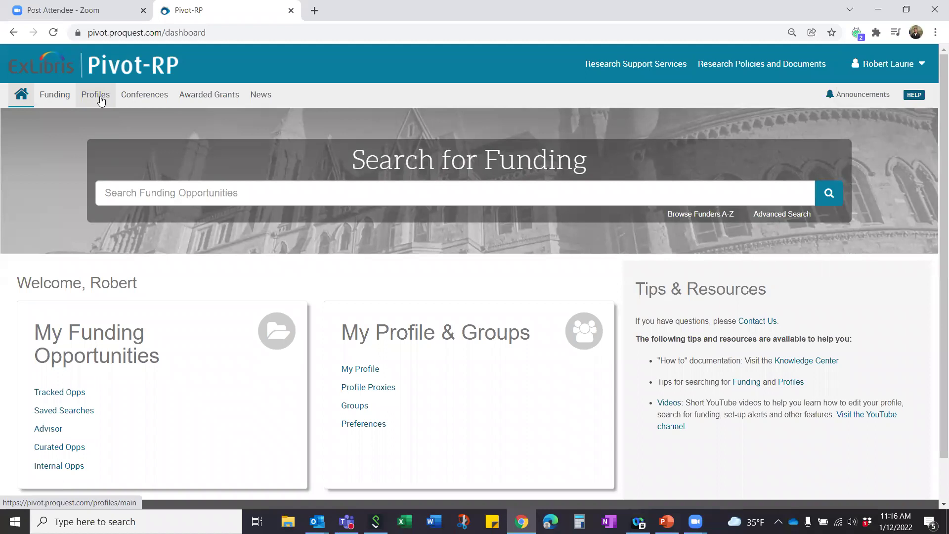
# Open your own profile page in the Profiles section and view the candidate profiles available to claim
pyautogui.click(100, 101)
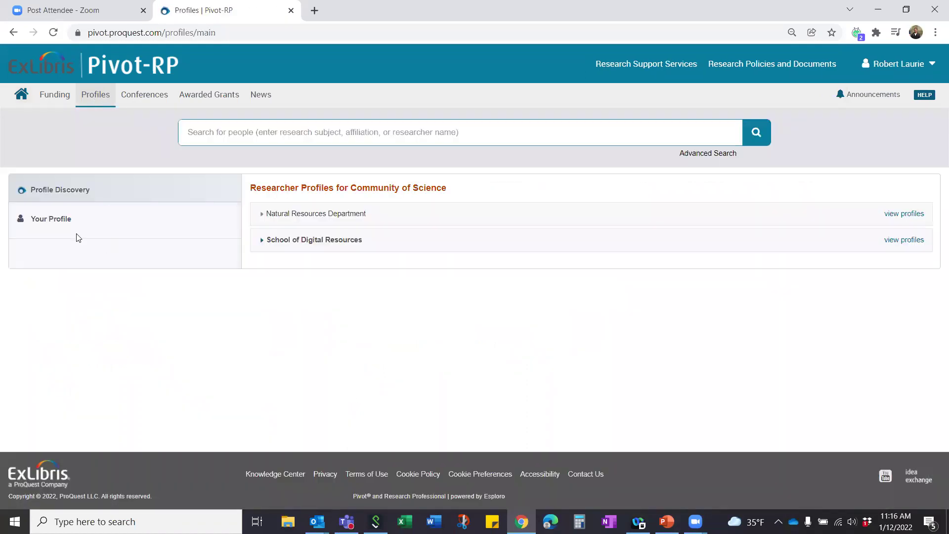
pyautogui.click(49, 220)
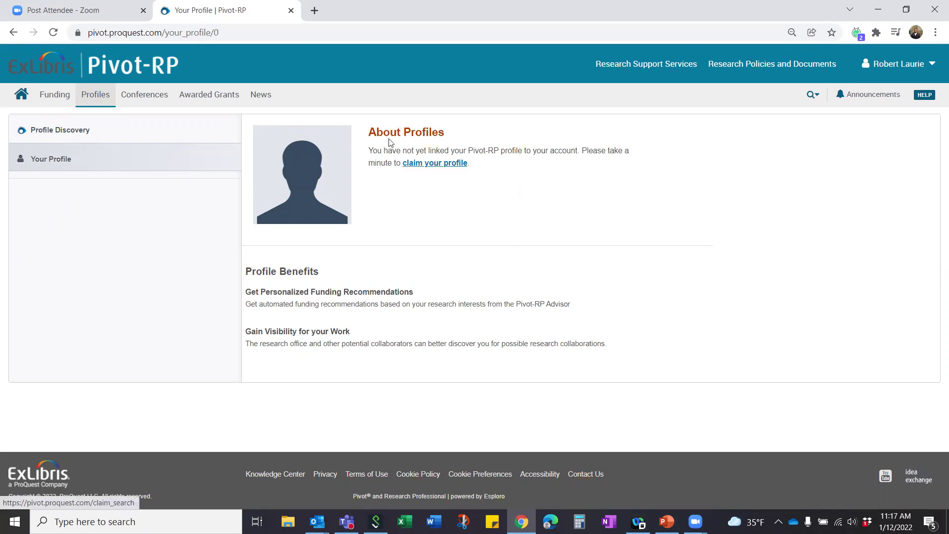
pyautogui.click(421, 168)
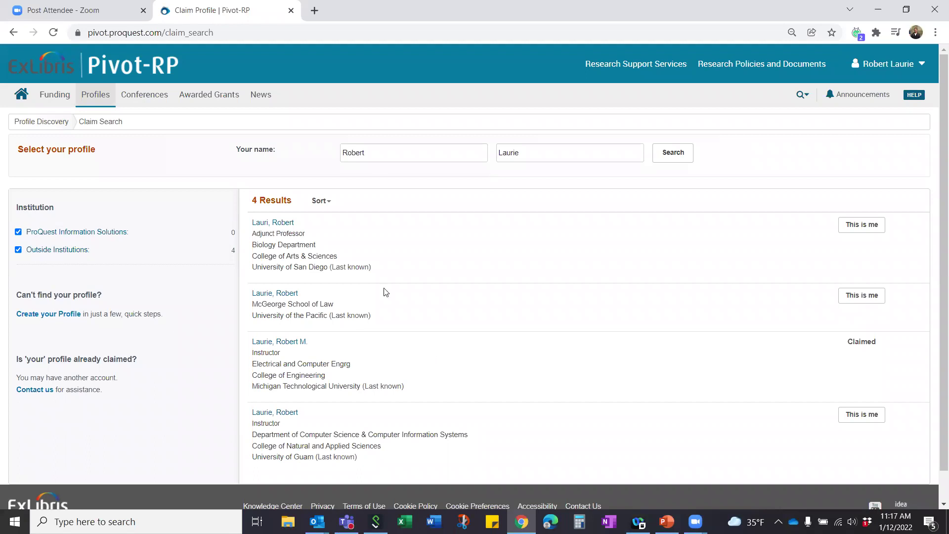
pyautogui.scroll(-1, 385, 293)
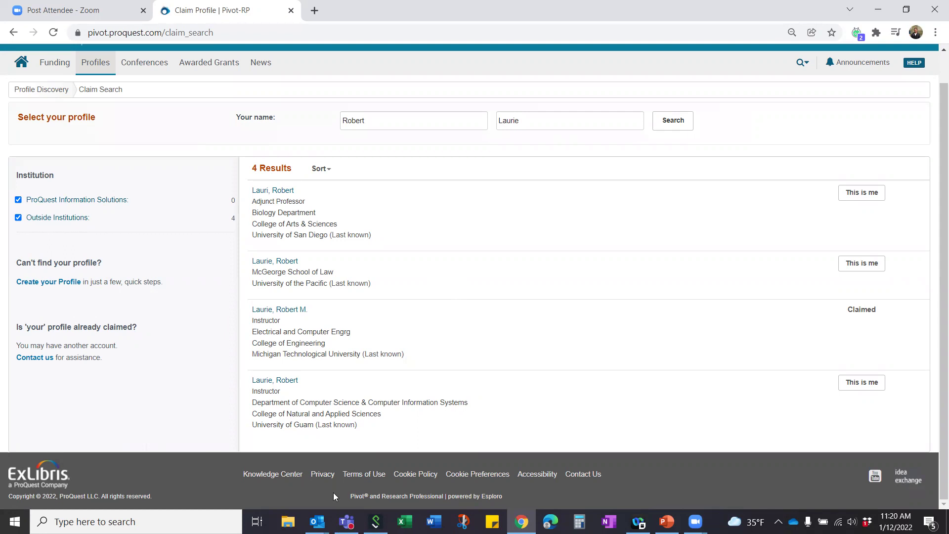
# Switch to Outlook to review the Pivot-RP funding alert message's Homelessness results, and return to the browser
pyautogui.moveTo(317, 522)
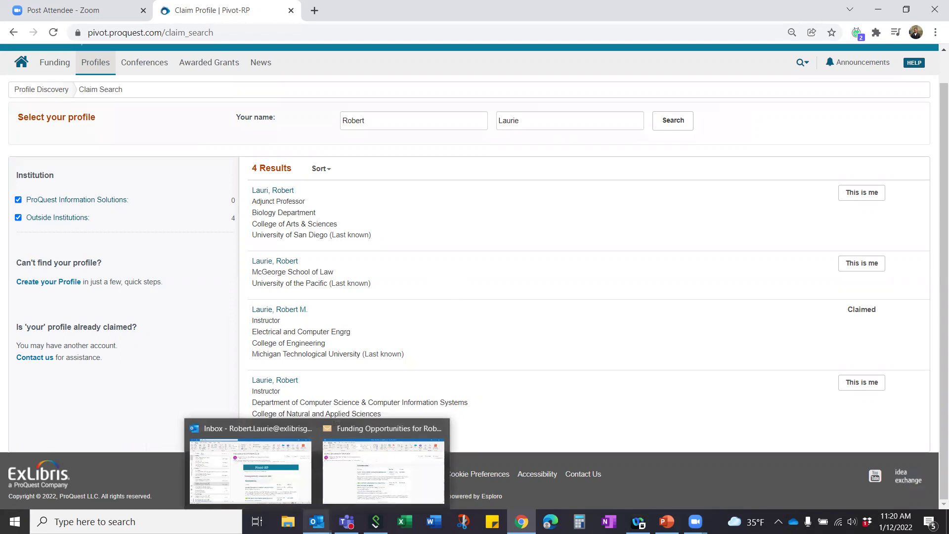
pyautogui.click(386, 463)
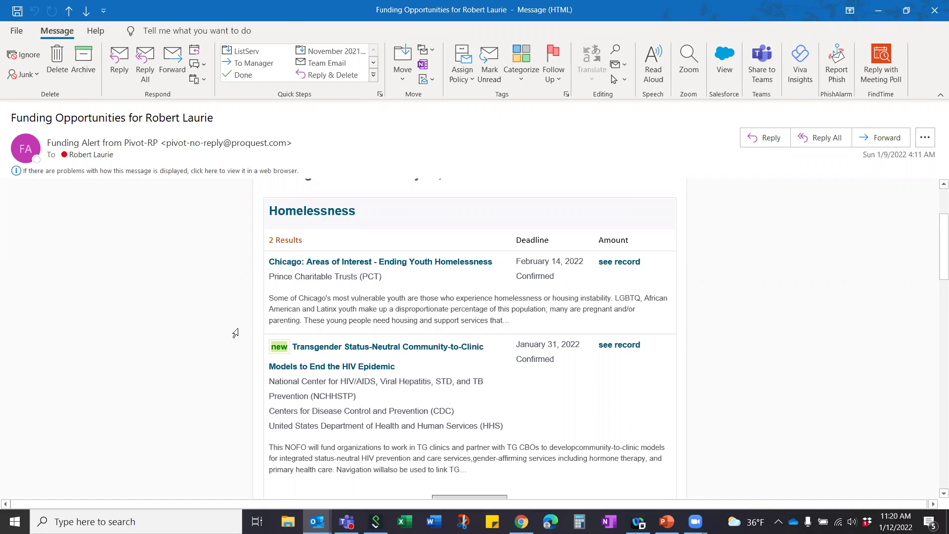
pyautogui.scroll(-1, 335, 290)
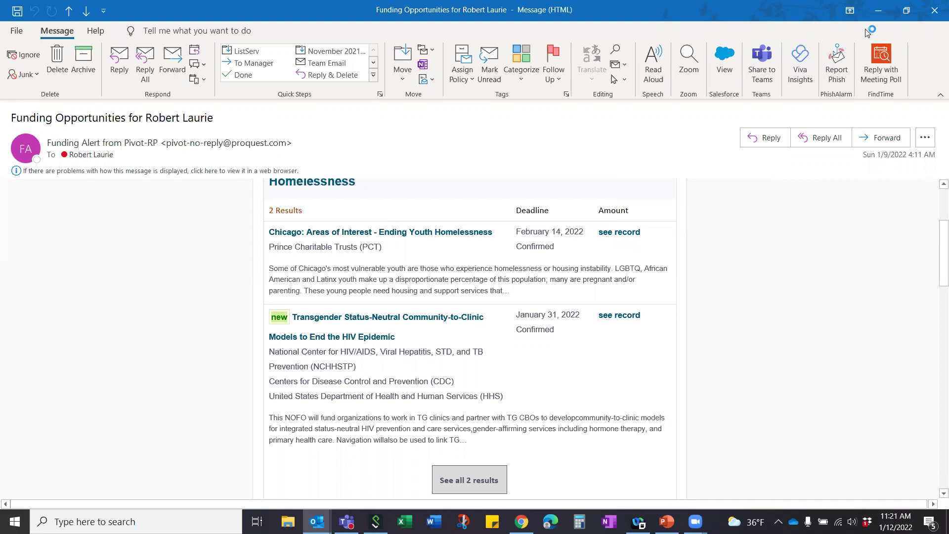
pyautogui.click(877, 12)
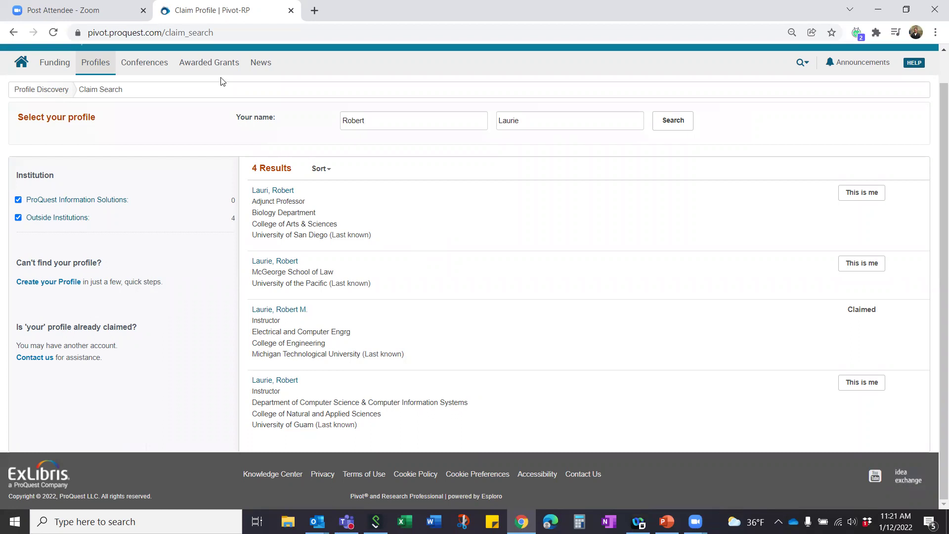
# Browse the Awarded Grants funder list and show the grants from the National Endowment for the Humanities (NEH)
pyautogui.click(21, 63)
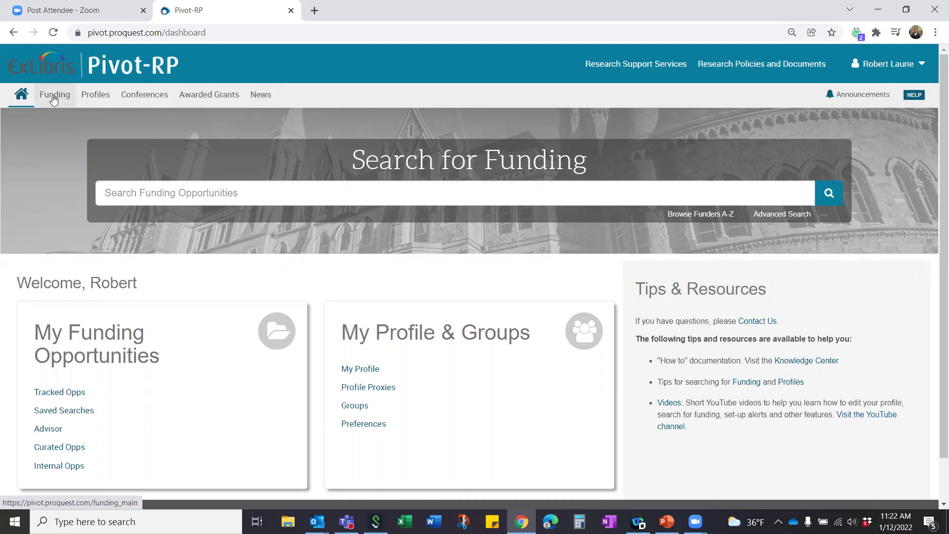
pyautogui.click(205, 97)
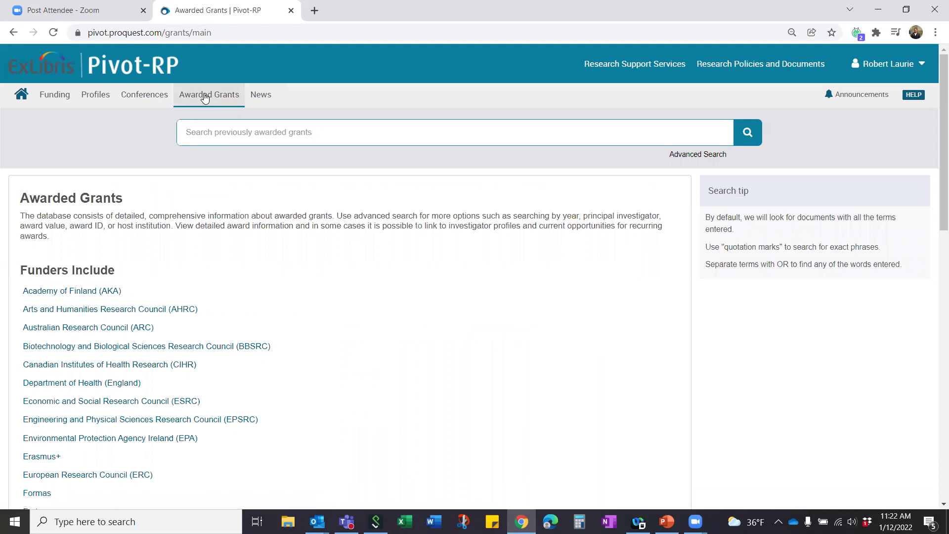
pyautogui.scroll(-5, 247, 237)
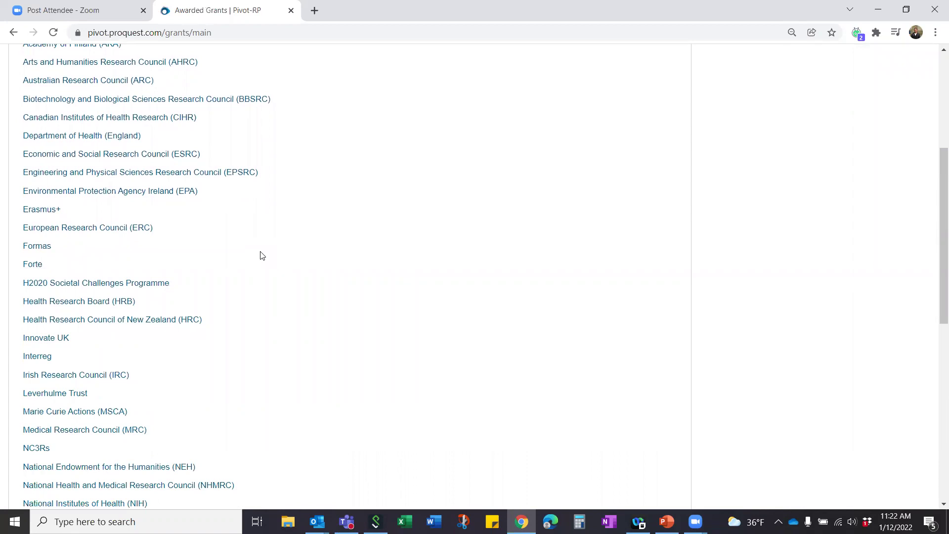
pyautogui.scroll(-3, 262, 256)
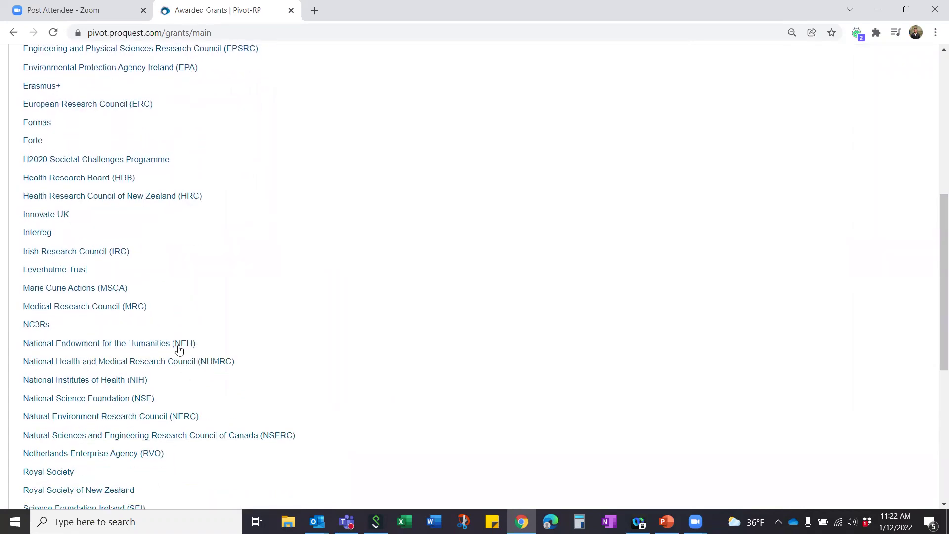
pyautogui.click(147, 345)
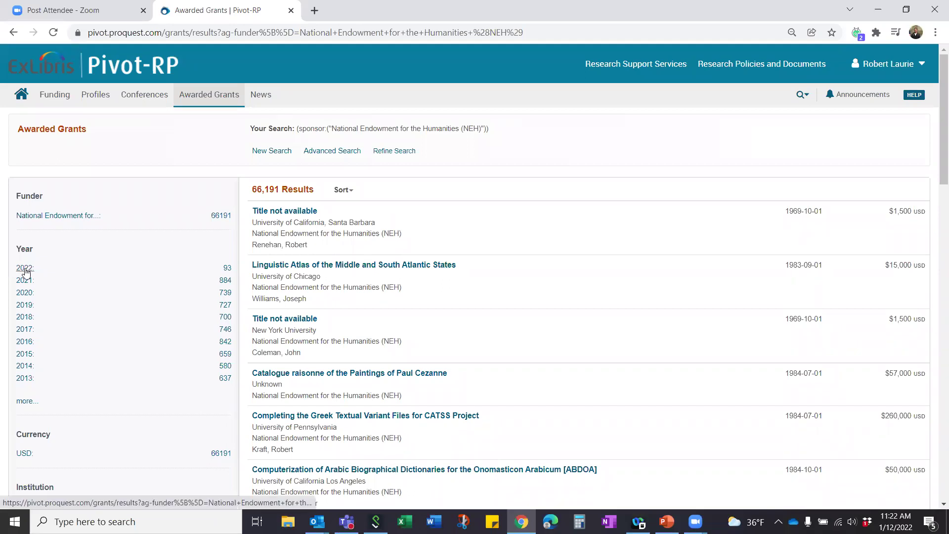
# Filter the NEH grants to the year 2022 and open "Long-term fellowships at the American Antiquarian Society"
pyautogui.scroll(-3, 70, 398)
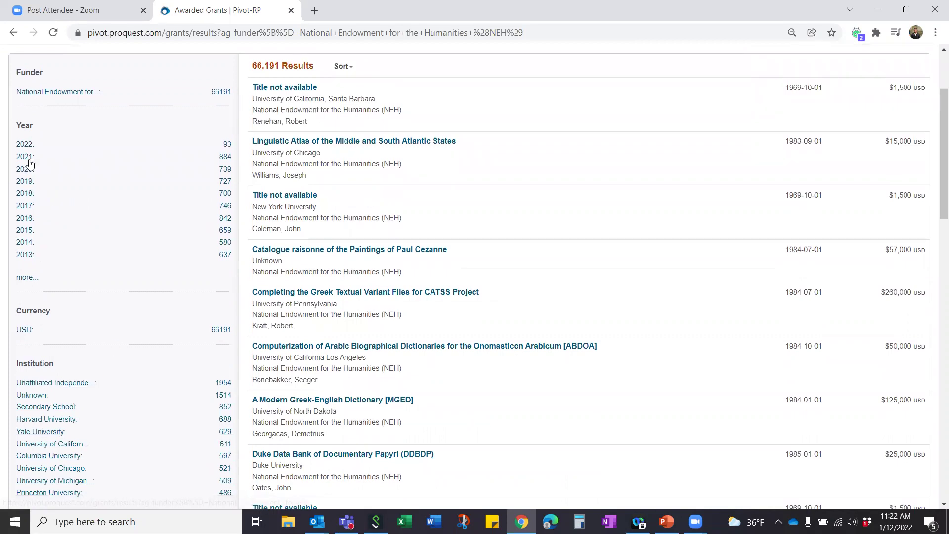
pyautogui.click(23, 145)
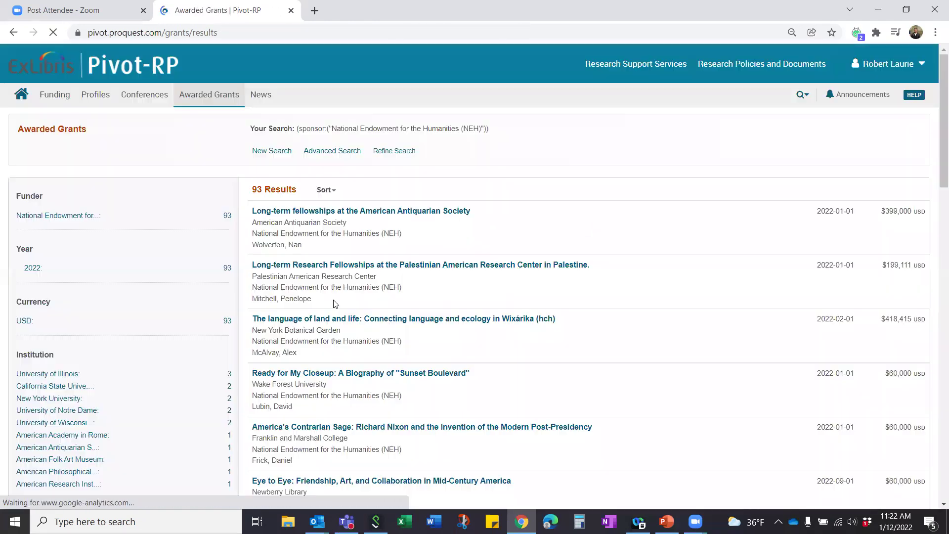
pyautogui.click(409, 216)
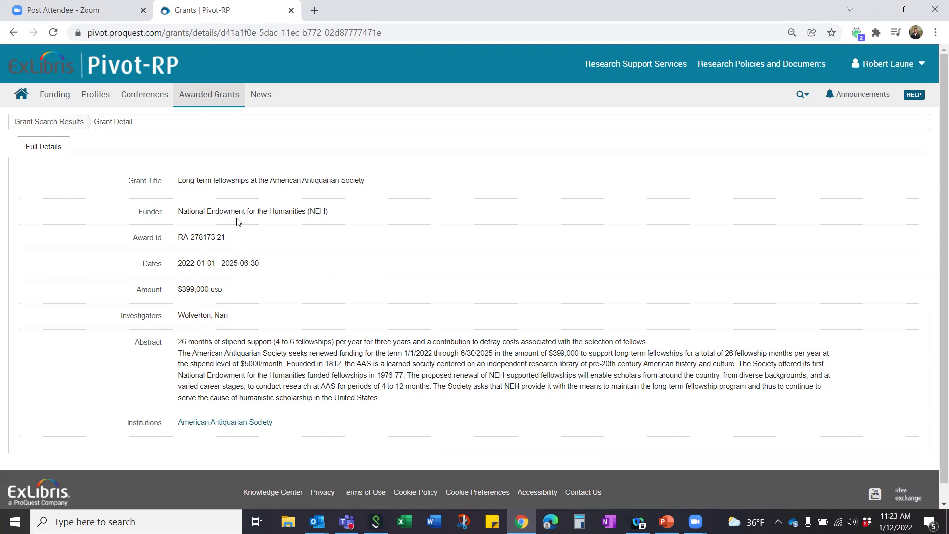
# Browse the conferences and papers invited under the Knowledge Management subject, and return to the Conferences main page
pyautogui.click(140, 96)
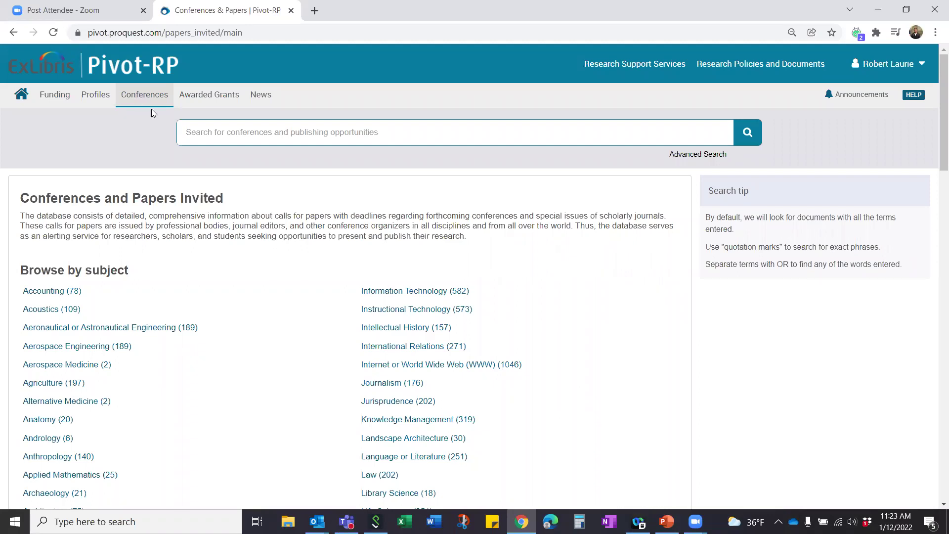
pyautogui.scroll(-3, 142, 278)
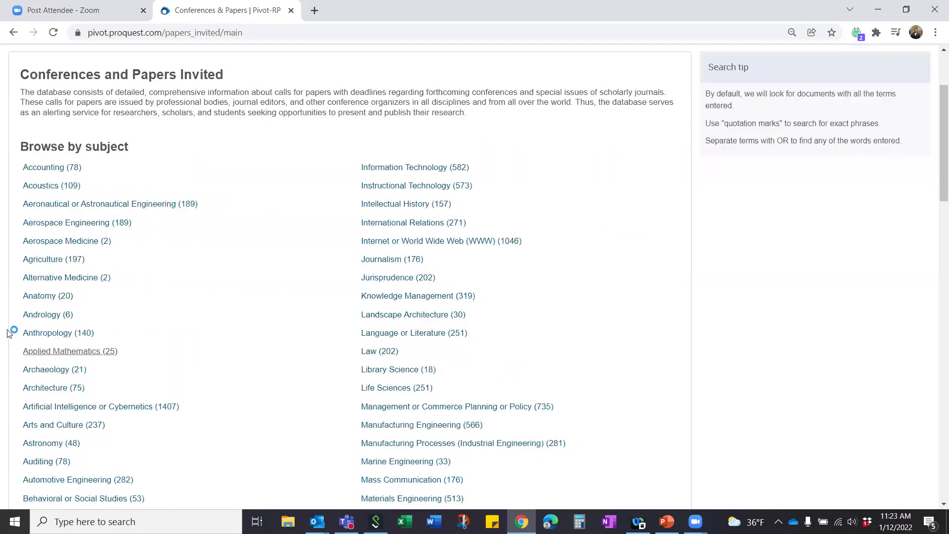
pyautogui.click(417, 297)
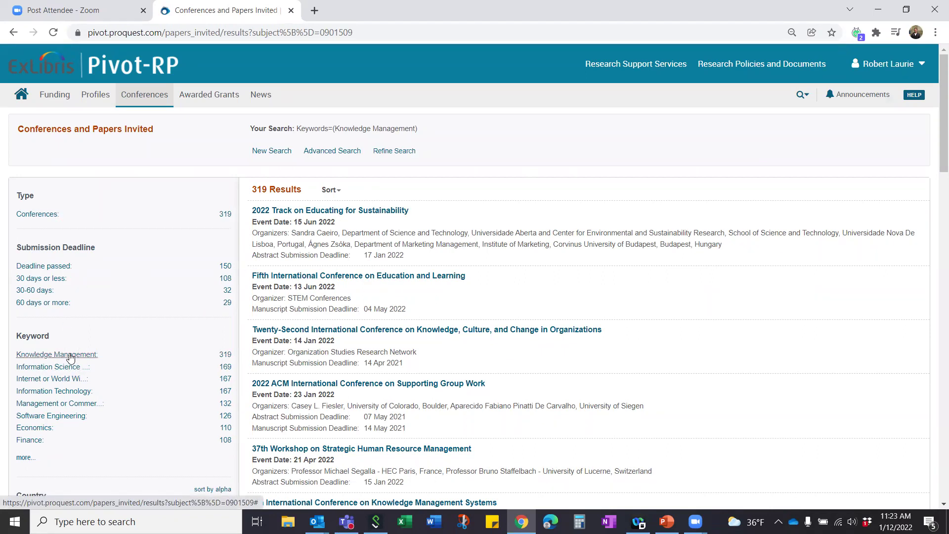
pyautogui.click(141, 102)
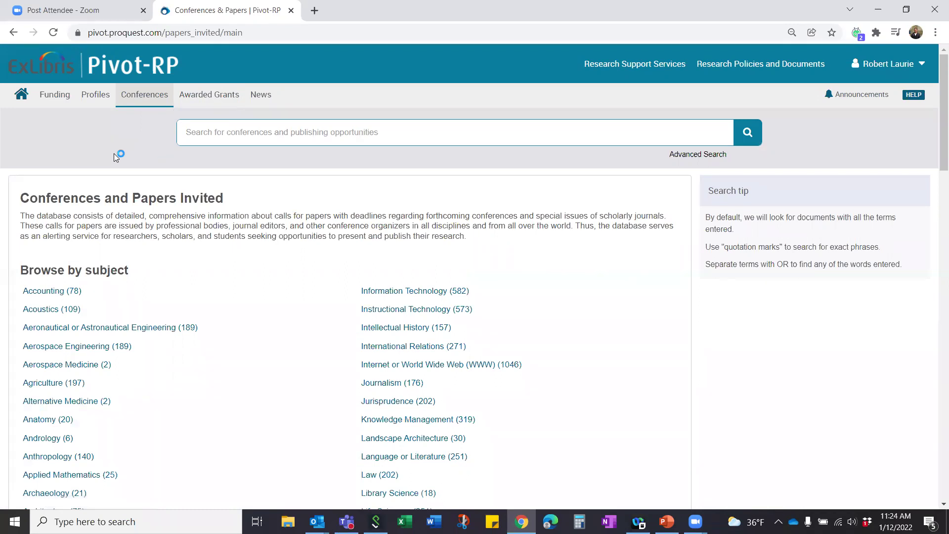
# View the Profiles main page, return to the home page and show the account menu options
pyautogui.click(101, 94)
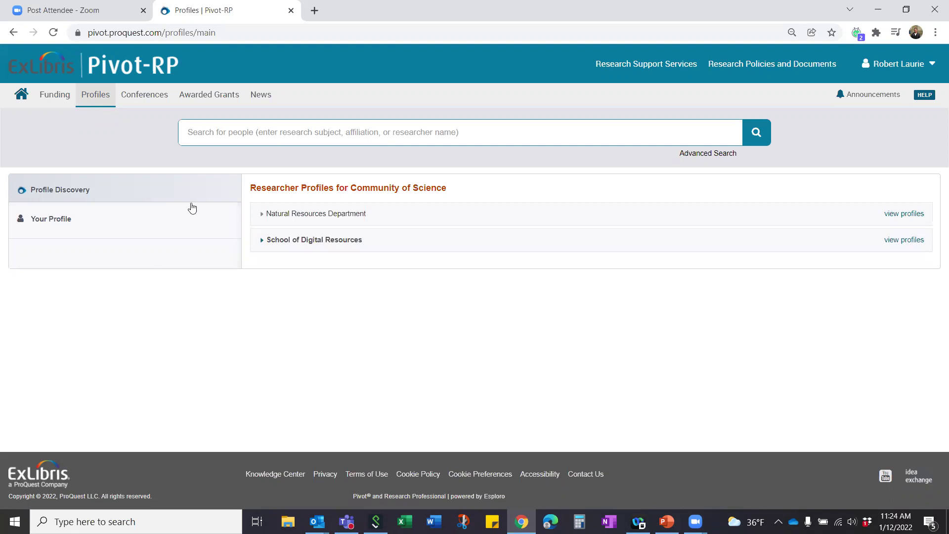
pyautogui.click(21, 98)
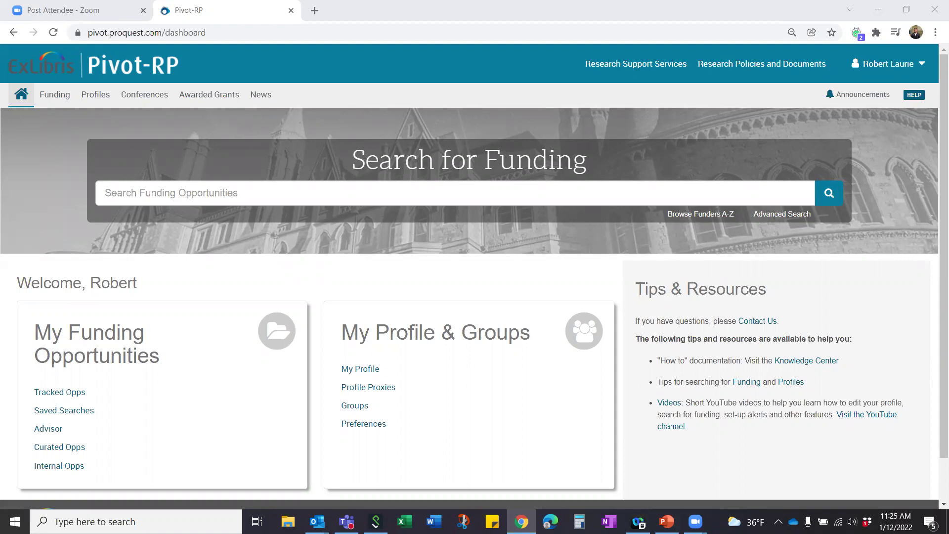
pyautogui.click(922, 67)
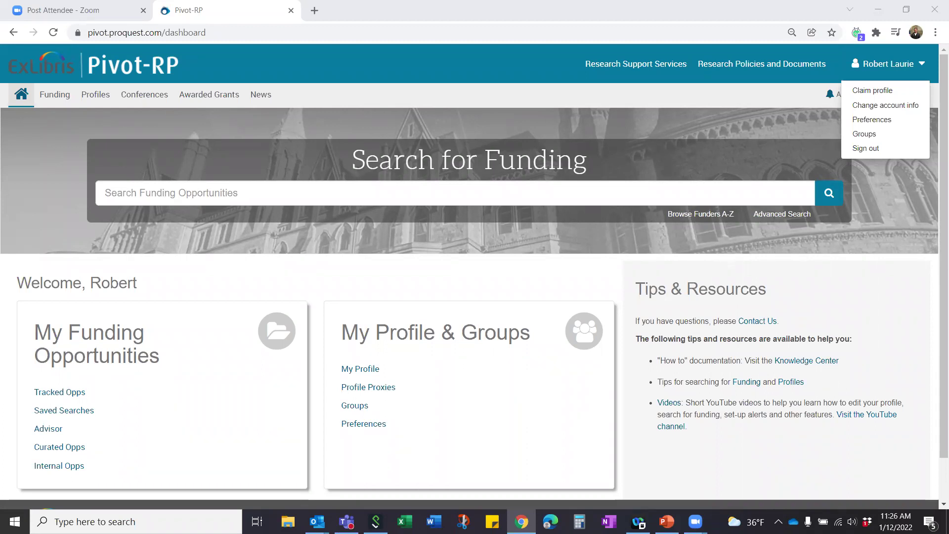
# Go to your own profile page again and open its claim-your-profile search
pyautogui.click(101, 92)
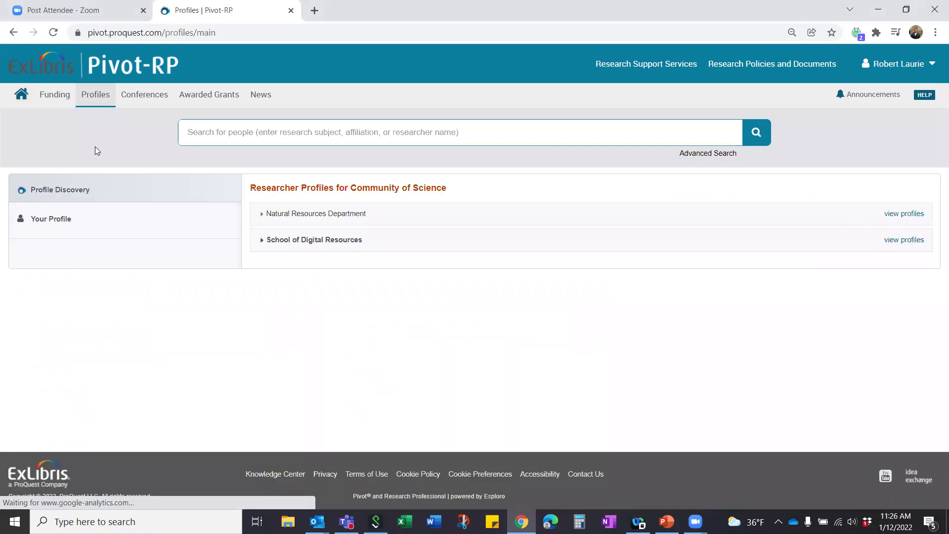
pyautogui.click(65, 223)
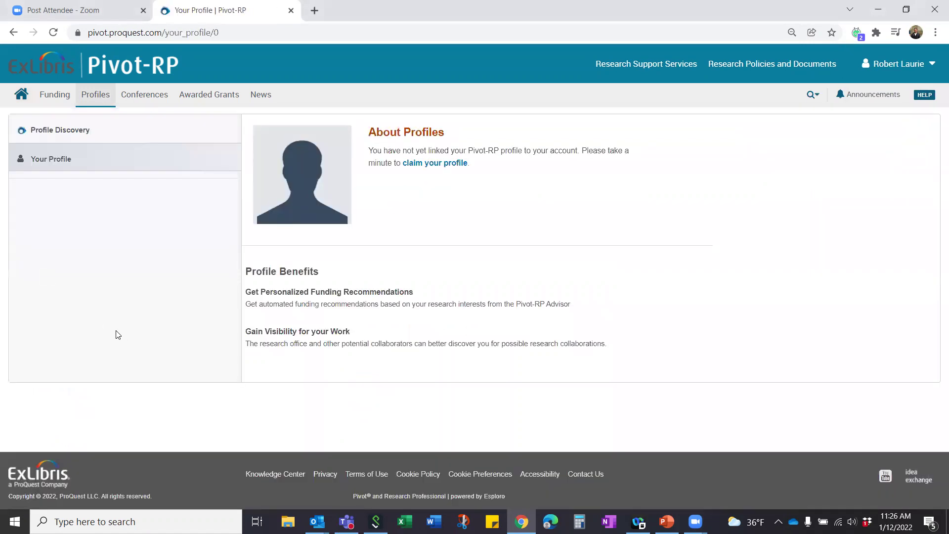
pyautogui.click(428, 164)
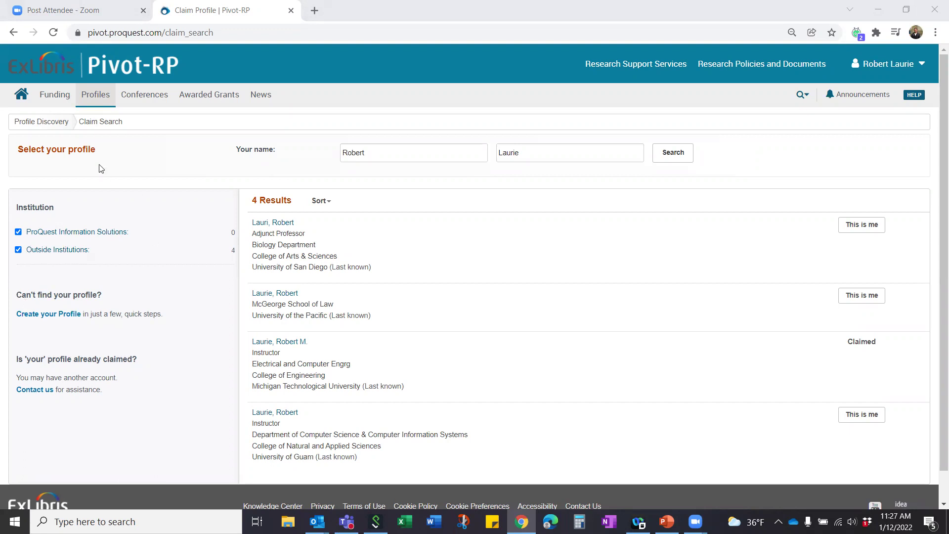
# View the Funding Discovery page and return to the home page
pyautogui.click(50, 94)
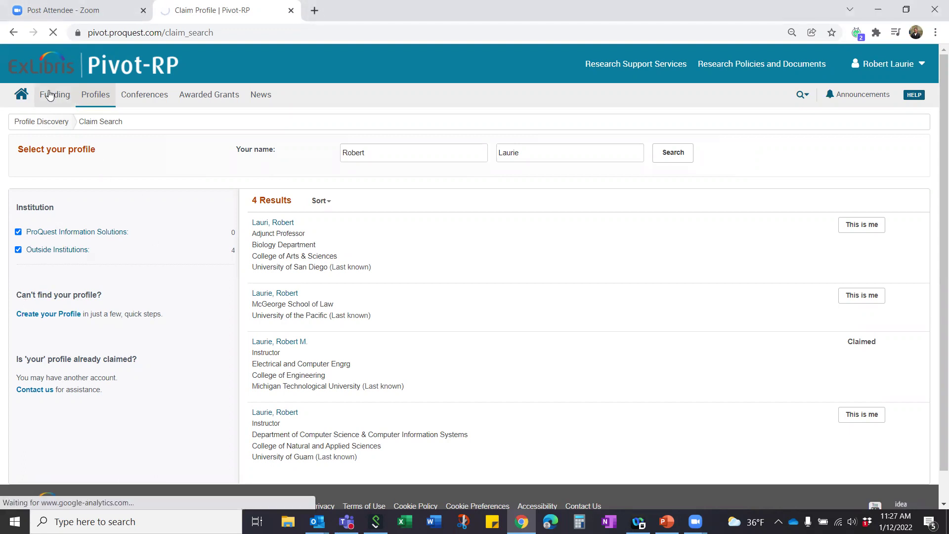
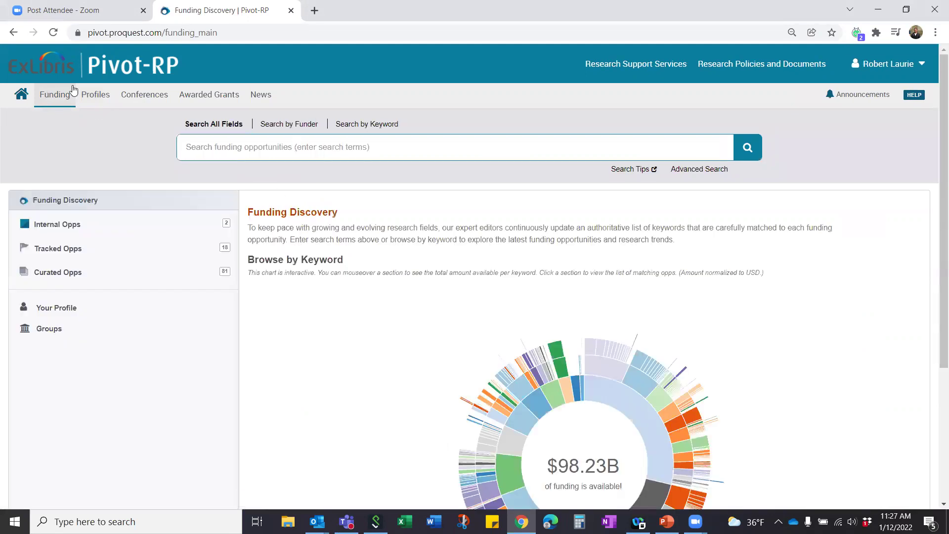
pyautogui.moveTo(54, 94)
pyautogui.click(34, 116)
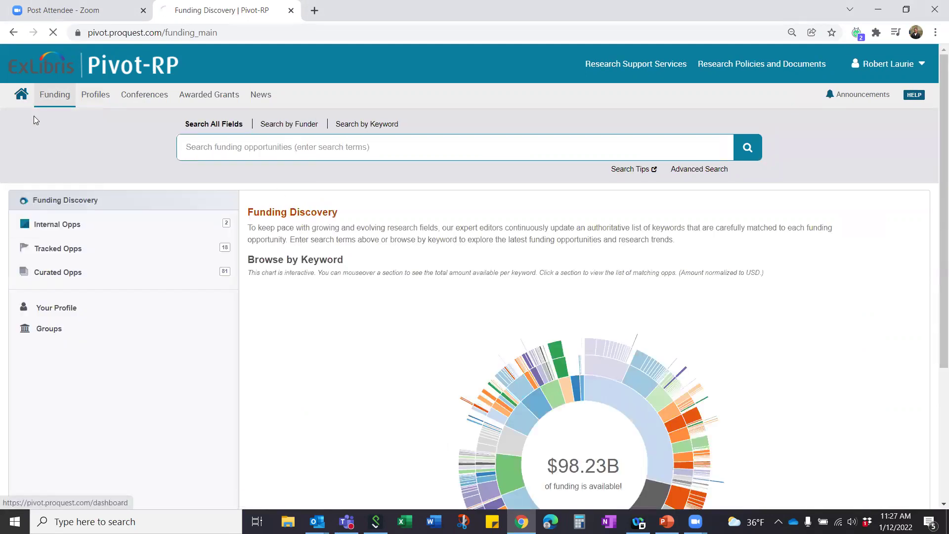
pyautogui.moveTo(20, 110)
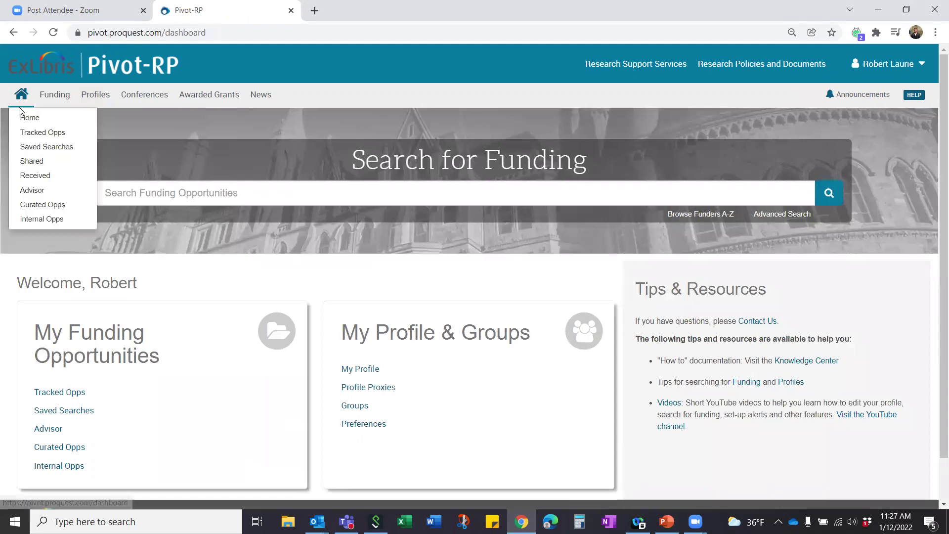
# Search for funding opportunities on "food insecurity" from the home page
pyautogui.click(242, 194)
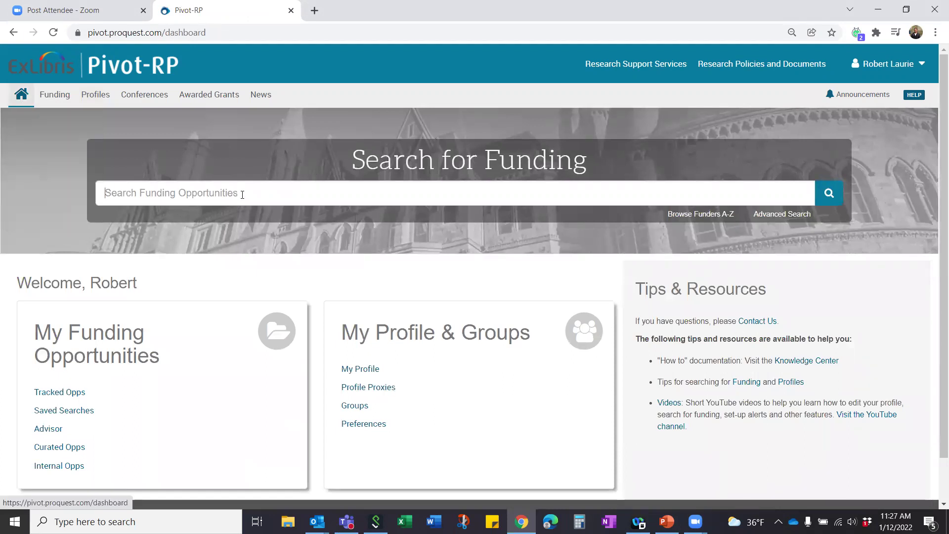
pyautogui.click(145, 221)
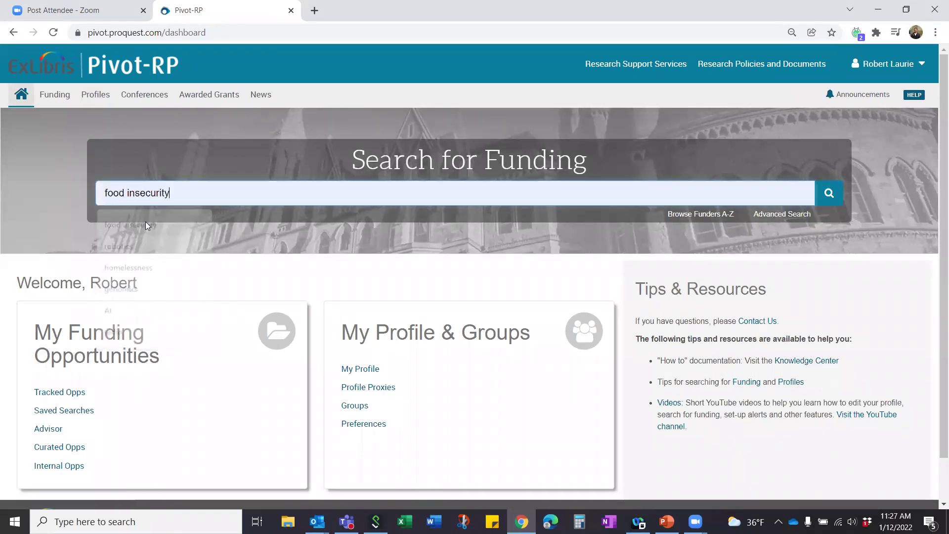
pyautogui.click(826, 190)
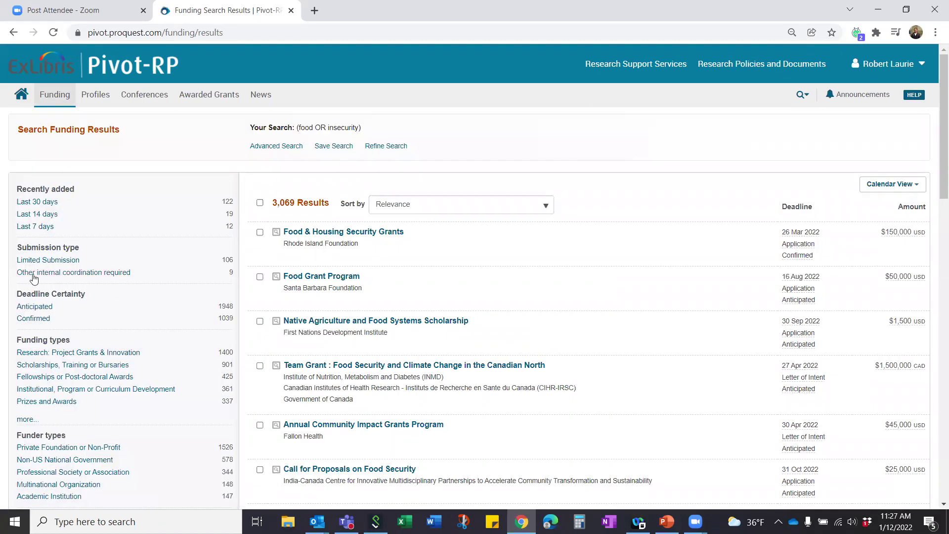
pyautogui.click(91, 367)
# Go to the Funding Discovery page and preview the funding for Environmental Science in the Browse by Keyword chart
pyautogui.click(54, 99)
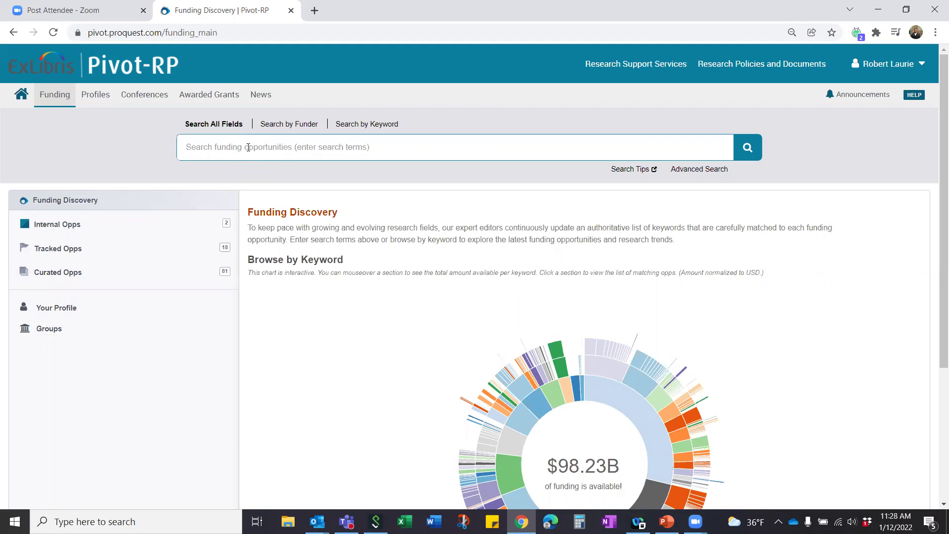
pyautogui.scroll(-1, 321, 317)
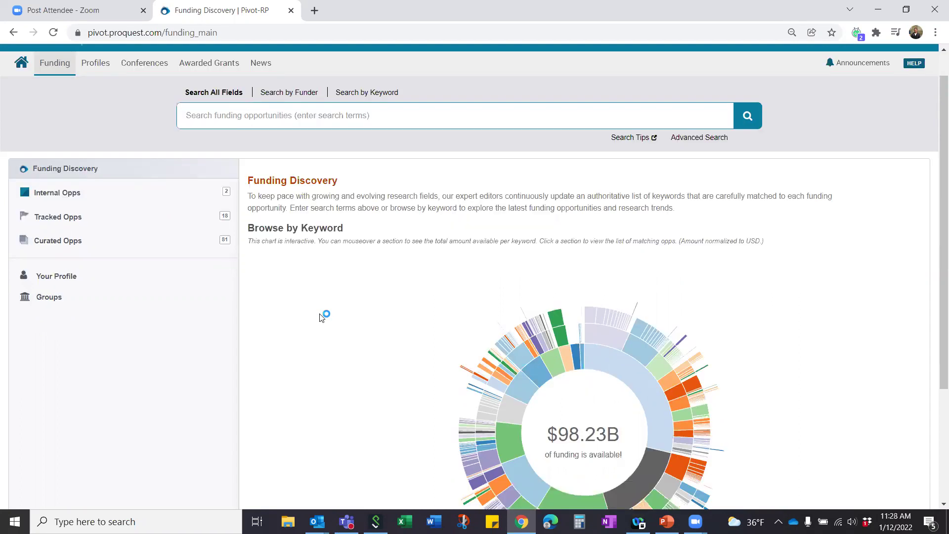
pyautogui.scroll(-1, 321, 316)
pyautogui.moveTo(636, 335)
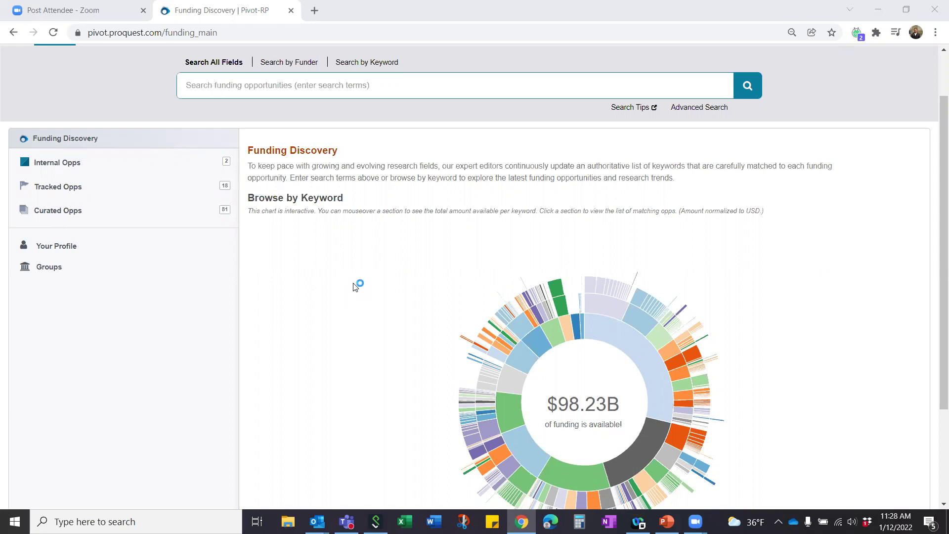
pyautogui.moveTo(530, 313)
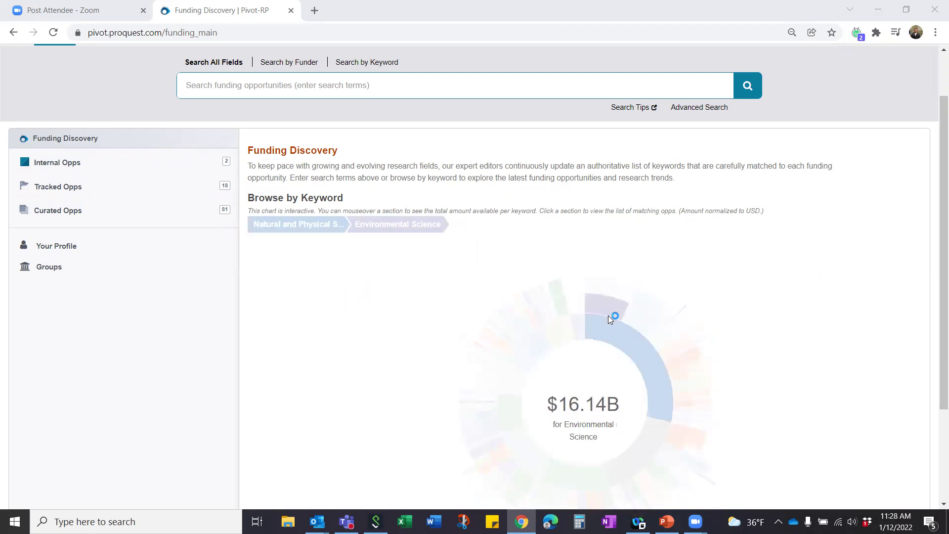
# List the funding opportunities for Renewable Energy, under Energy Sciences, from the Browse by Keyword chart
pyautogui.scroll(1, 692, 352)
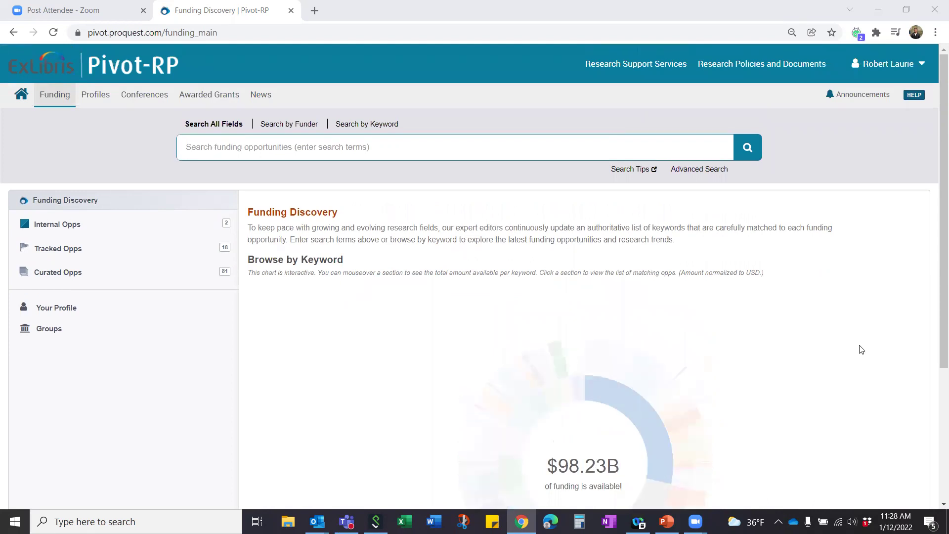
pyautogui.scroll(-1, 857, 347)
pyautogui.scroll(-3, 856, 345)
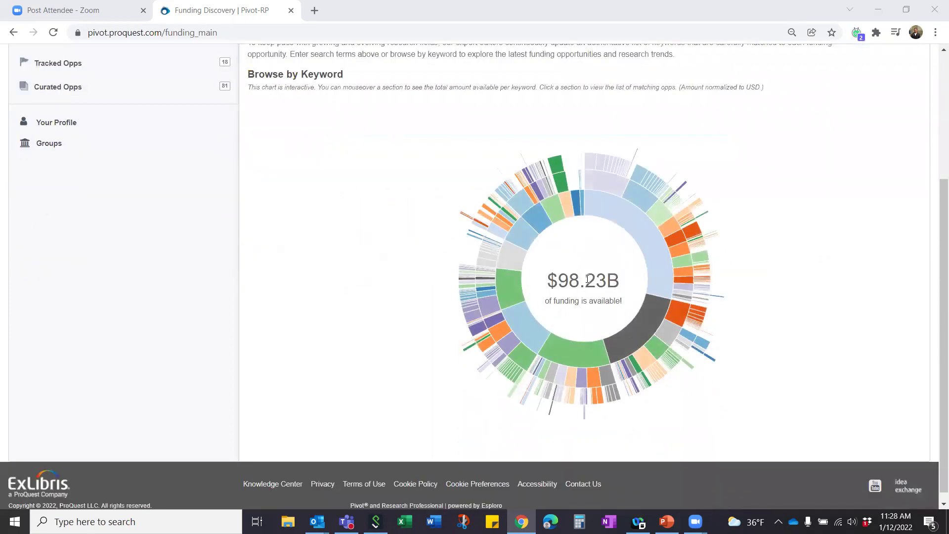
pyautogui.moveTo(508, 292)
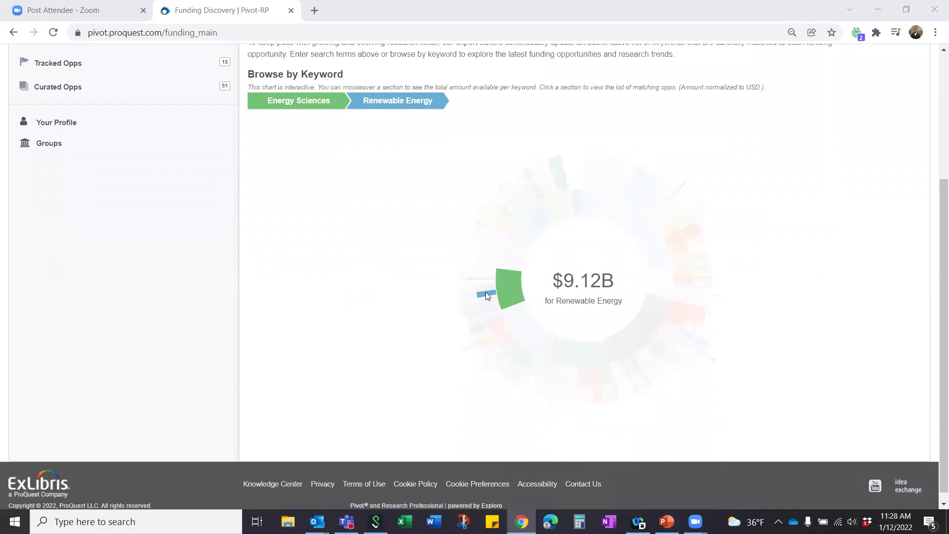
pyautogui.click(485, 293)
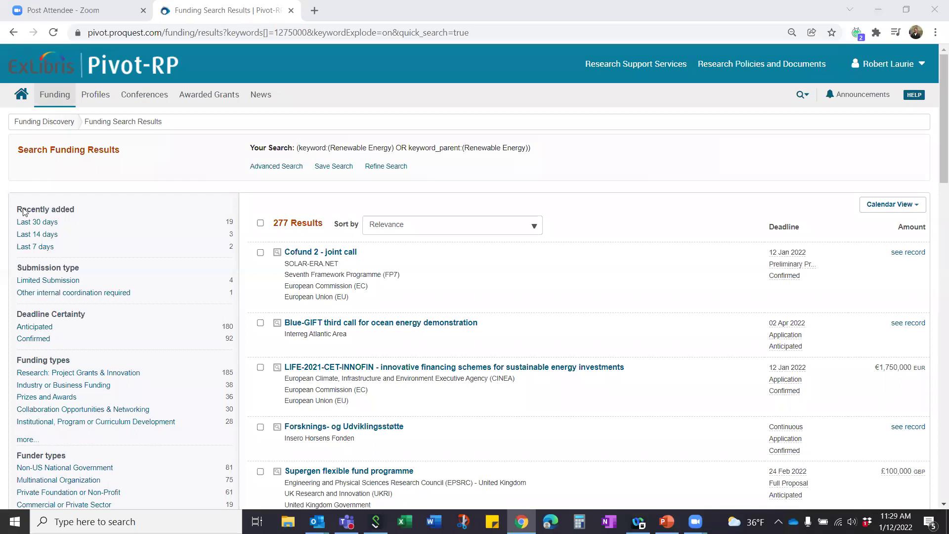
# Search all fields for "homelessness" from the Funding Discovery page and look over the filters beside the results
pyautogui.click(55, 101)
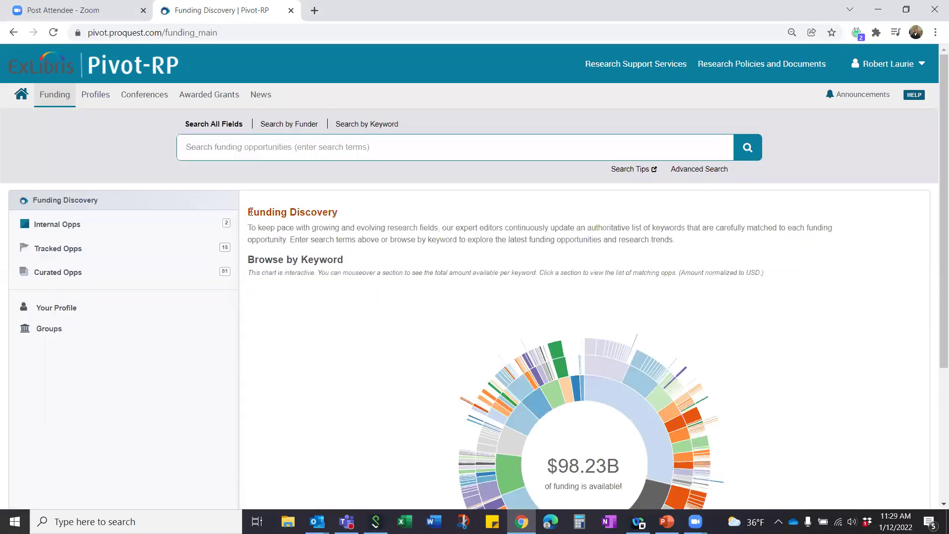
pyautogui.scroll(-1, 349, 322)
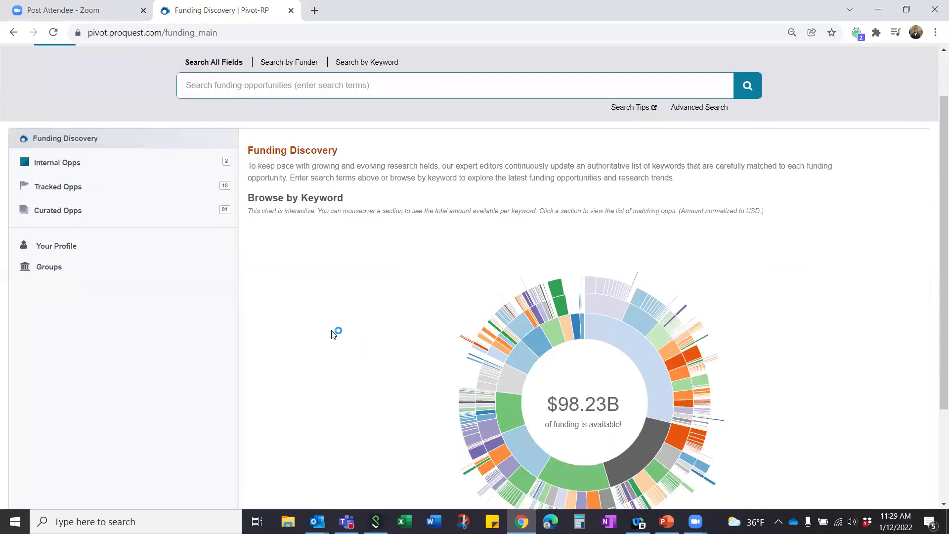
pyautogui.scroll(1, 334, 334)
pyautogui.click(264, 148)
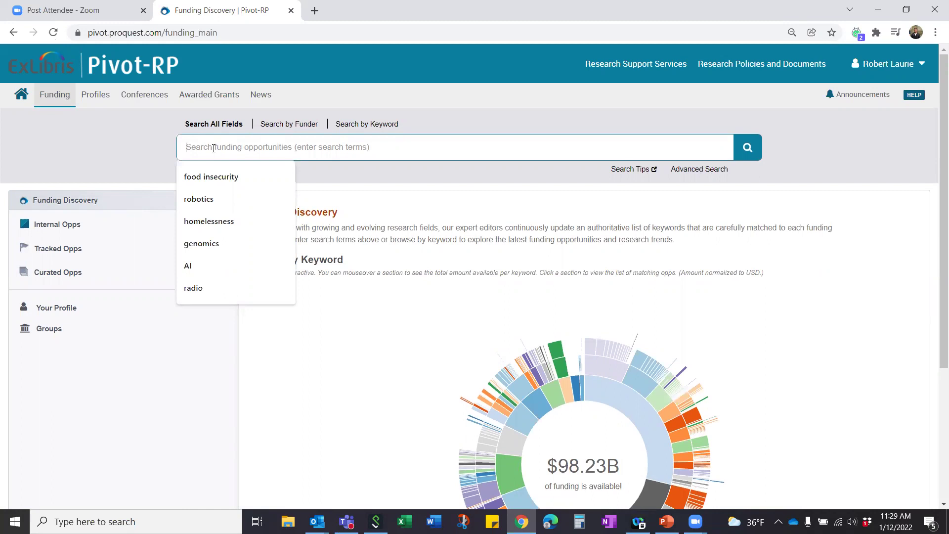
pyautogui.click(568, 177)
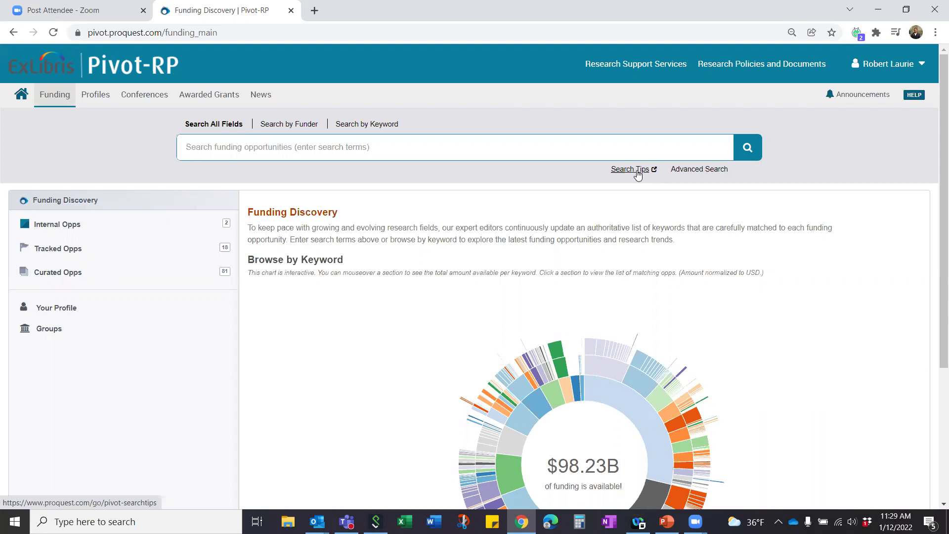
pyautogui.click(363, 147)
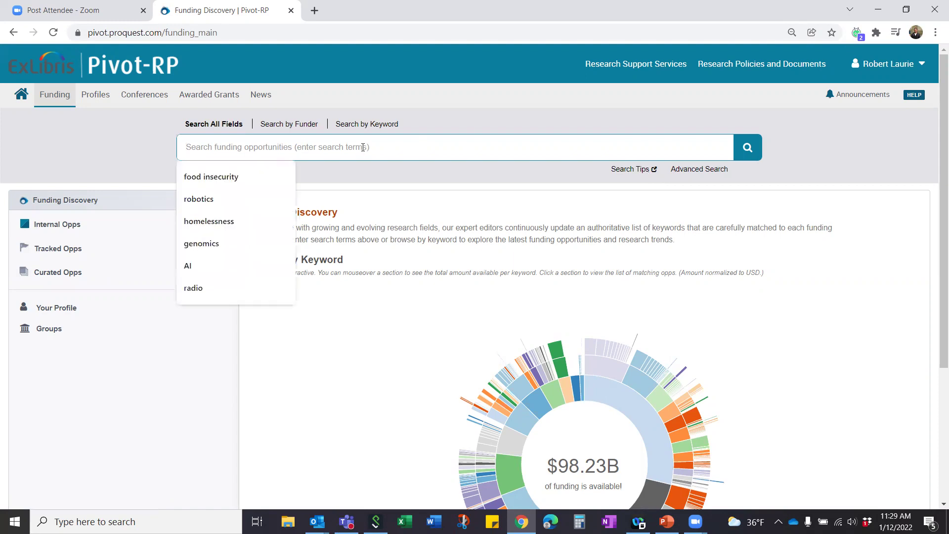
pyautogui.click(211, 221)
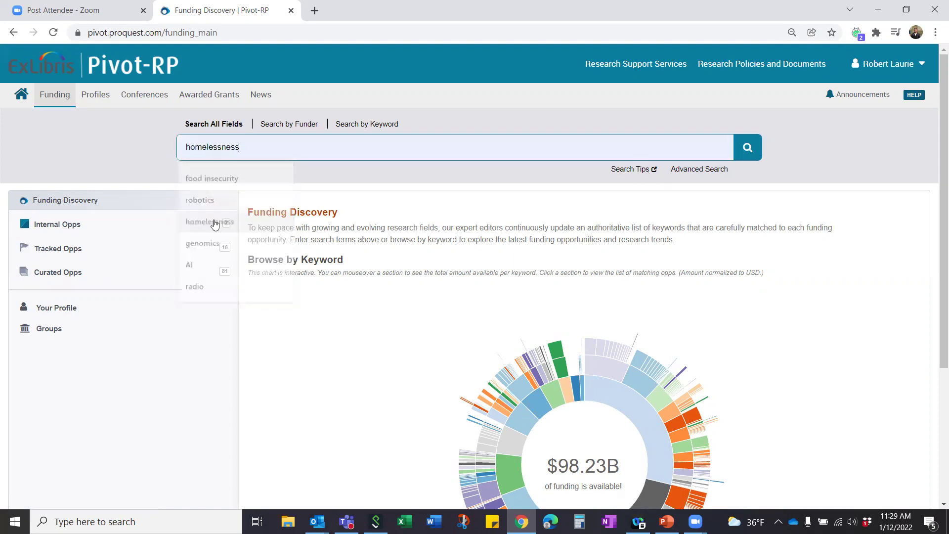
pyautogui.click(747, 148)
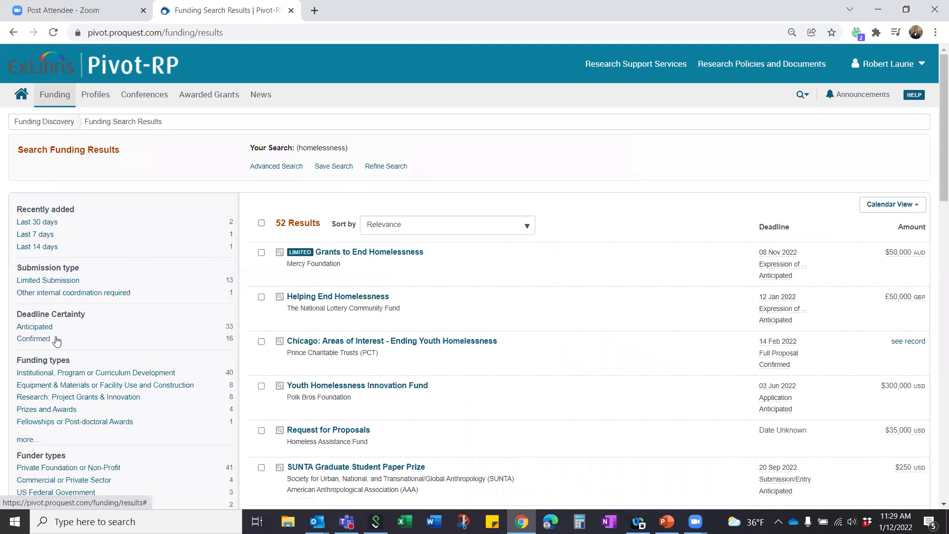
pyautogui.scroll(-1, 69, 376)
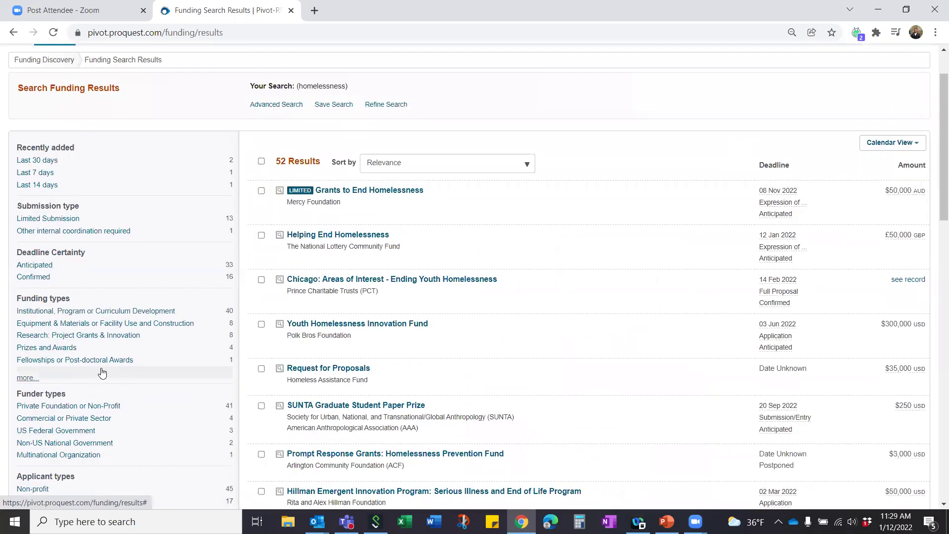
pyautogui.scroll(1, 171, 383)
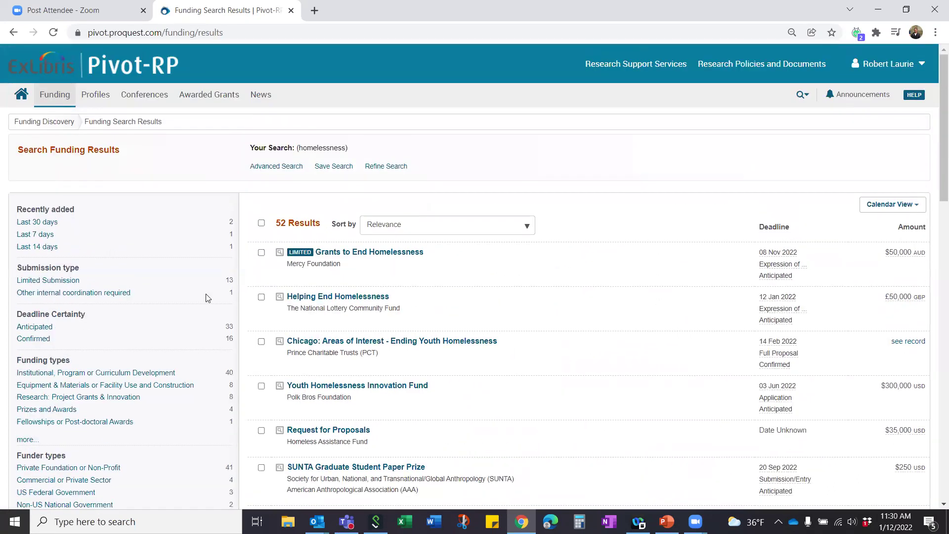
# Return to Funding Discovery, switch to searching by funder and open the A-Z list of all funders
pyautogui.click(67, 99)
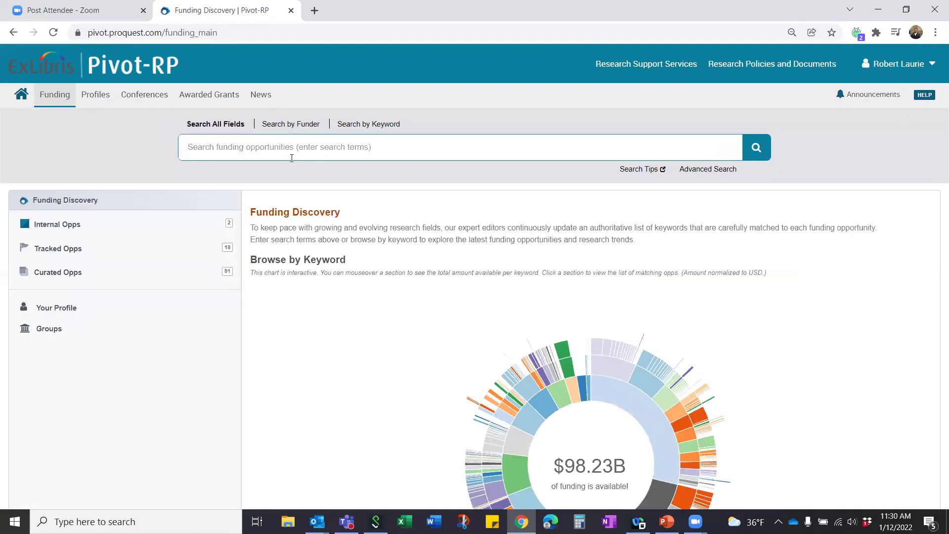
pyautogui.click(299, 125)
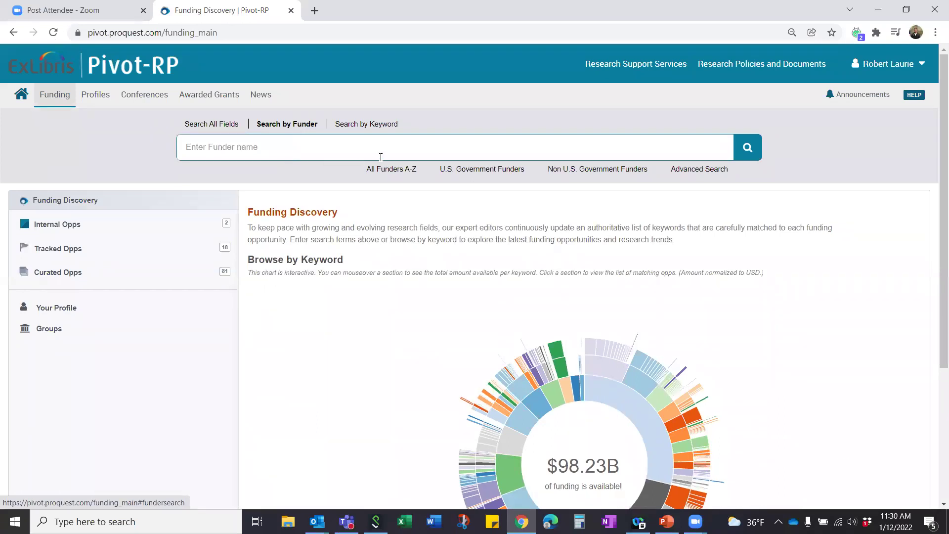
pyautogui.click(396, 171)
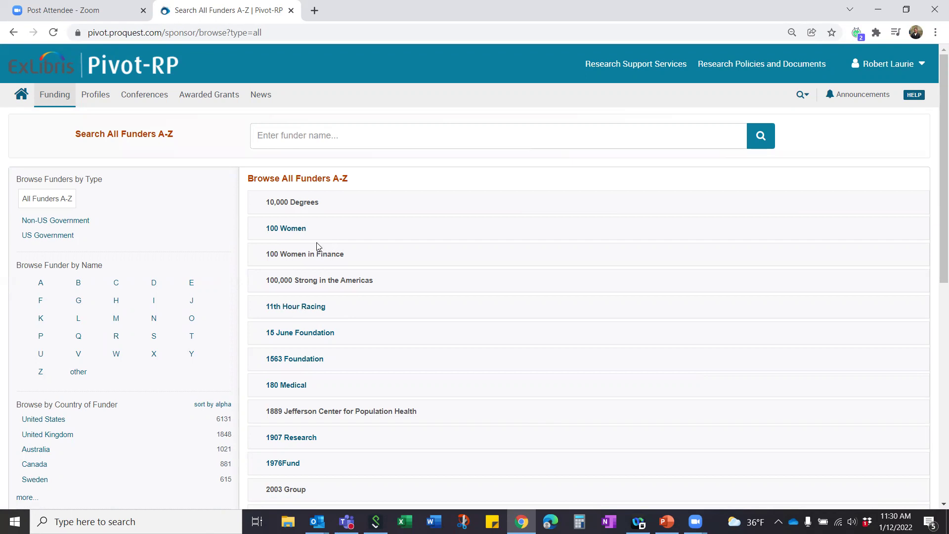
# Look up the keyword terms matching "robotics" in Funding Discovery's keyword search, and clear the entry
pyautogui.click(49, 97)
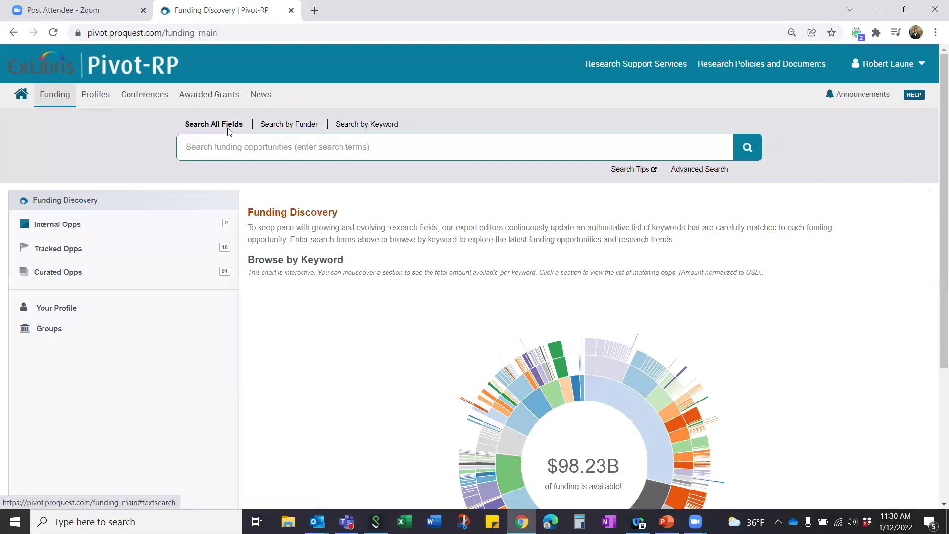
pyautogui.click(373, 127)
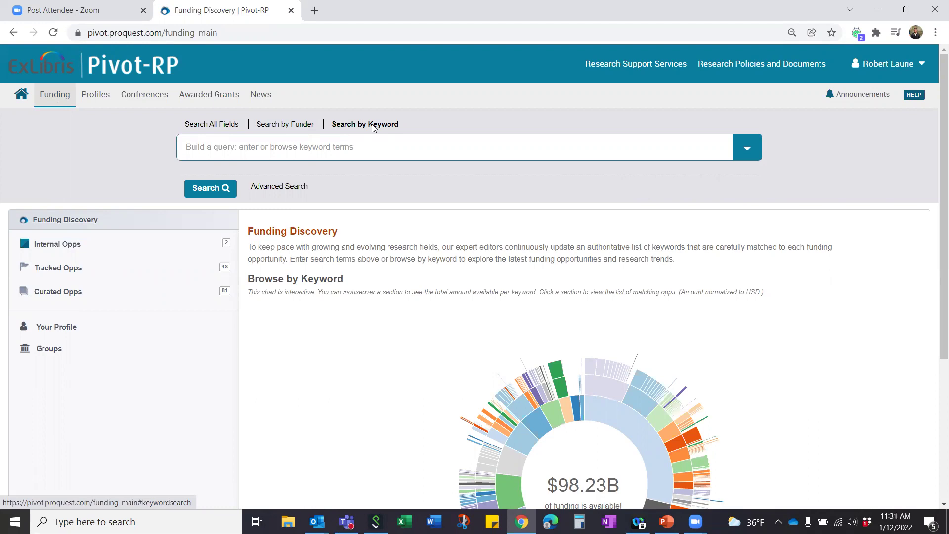
pyautogui.click(372, 127)
pyautogui.write('robotics')
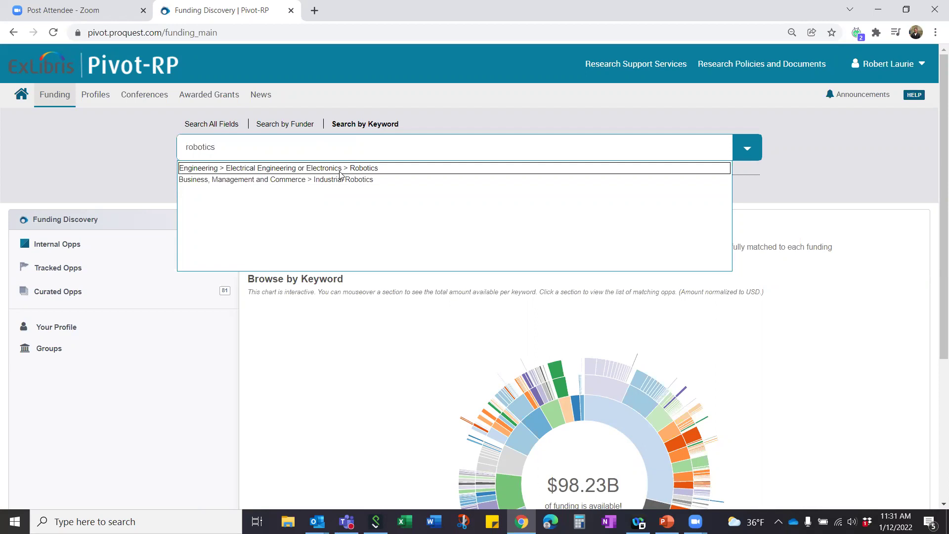
pyautogui.press('BackSpace')
pyautogui.press('BackSpace')
pyautogui.press('BackSpace')
pyautogui.press('BackSpace')
pyautogui.press('BackSpace')
pyautogui.press('BackSpace')
pyautogui.press('BackSpace')
pyautogui.press('BackSpace')
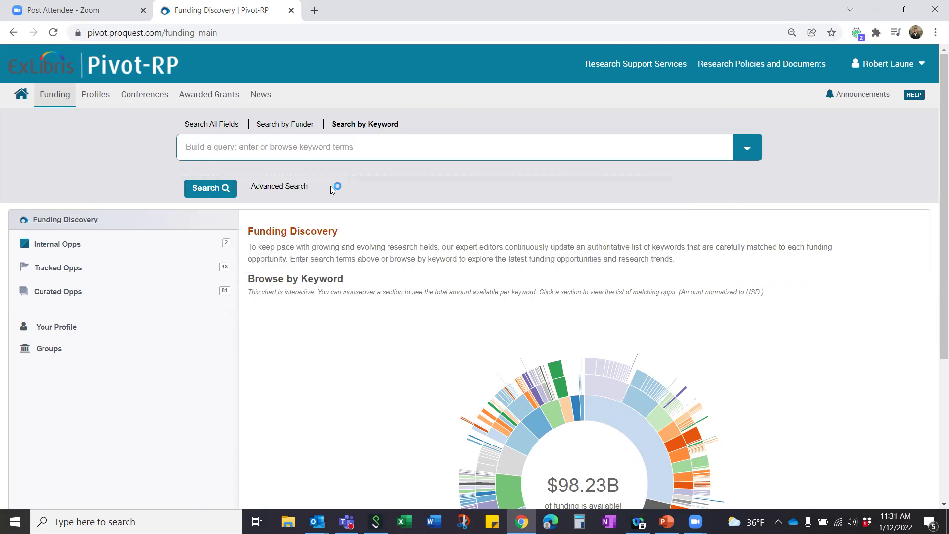
# Browse the keyword terms and expand Arts and Humanities down to the terms under Arts and Culture
pyautogui.click(749, 148)
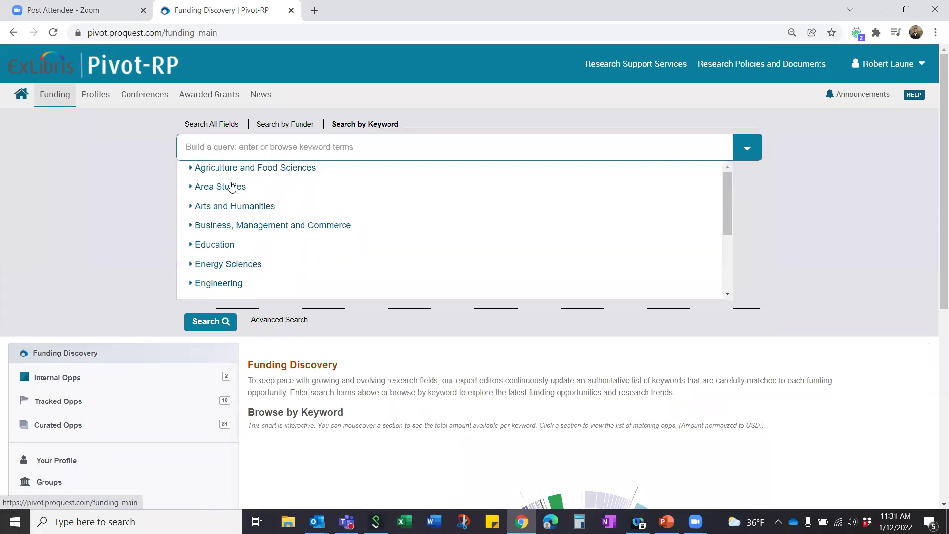
pyautogui.click(191, 206)
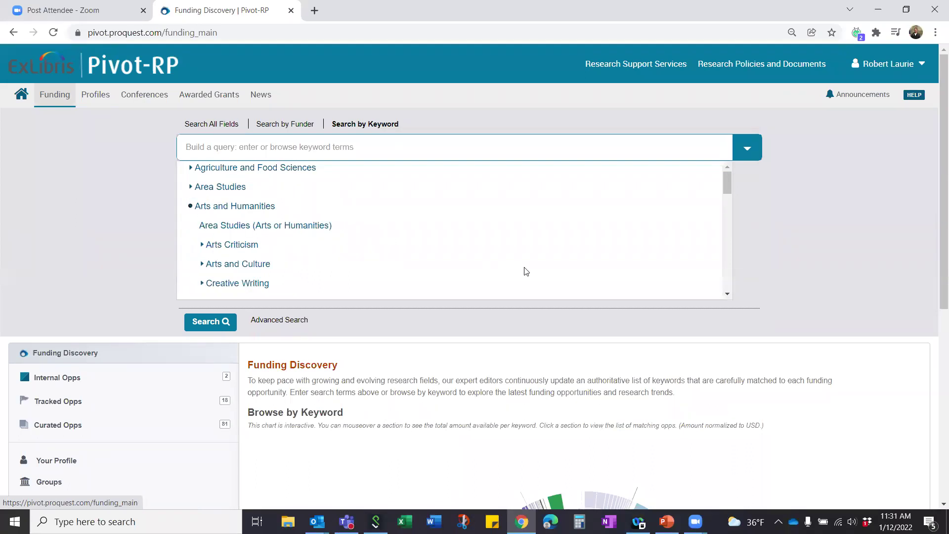
pyautogui.scroll(-1, 218, 230)
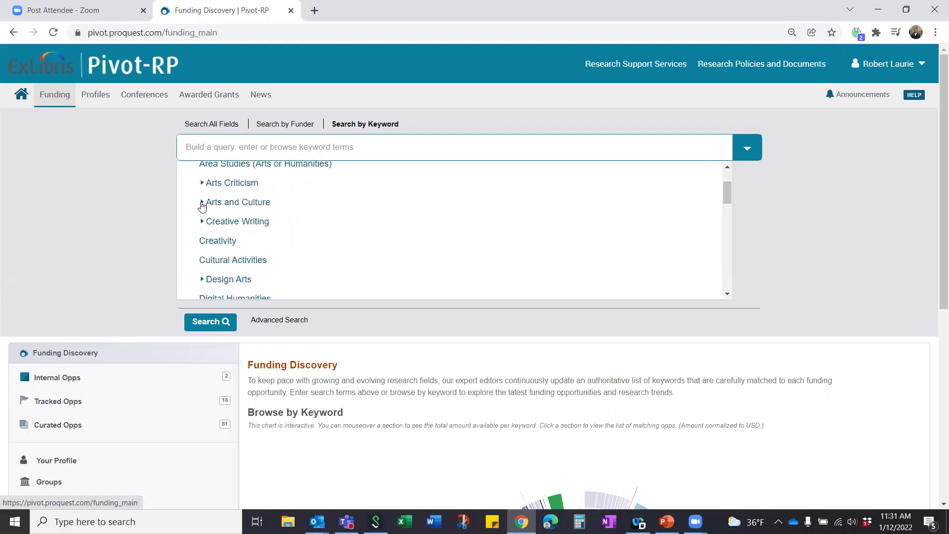
pyautogui.click(202, 204)
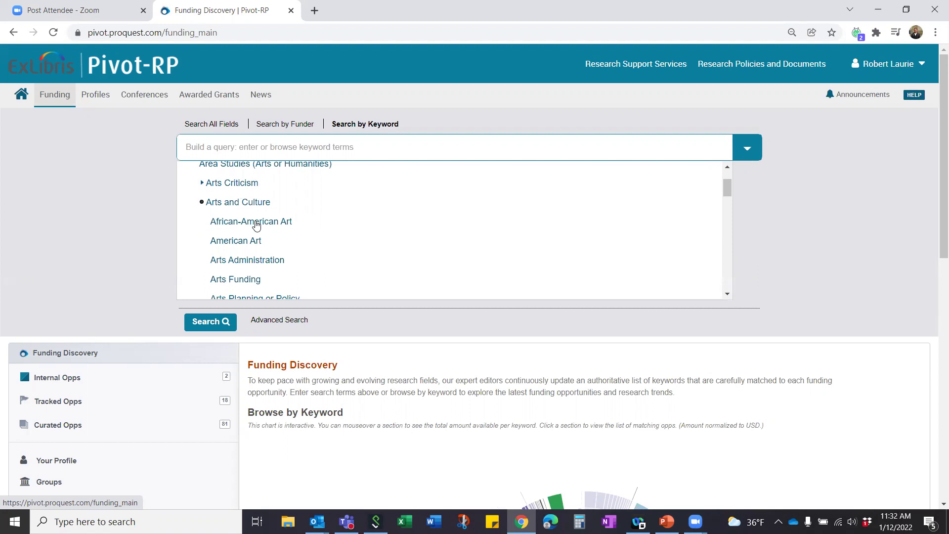
# Collapse Arts and Humanities in the keyword list and expand Energy Sciences down to the terms under Energy Consumption
pyautogui.scroll(2, 256, 225)
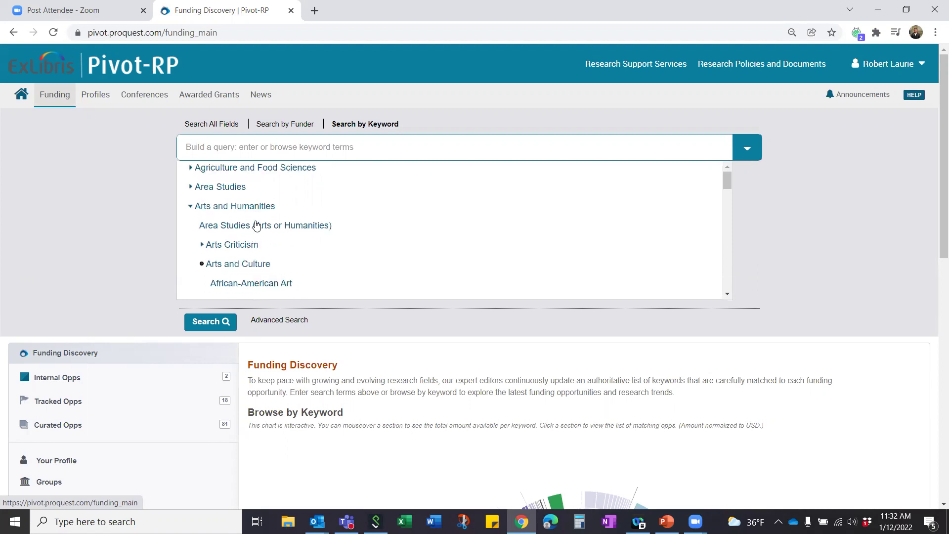
pyautogui.click(190, 207)
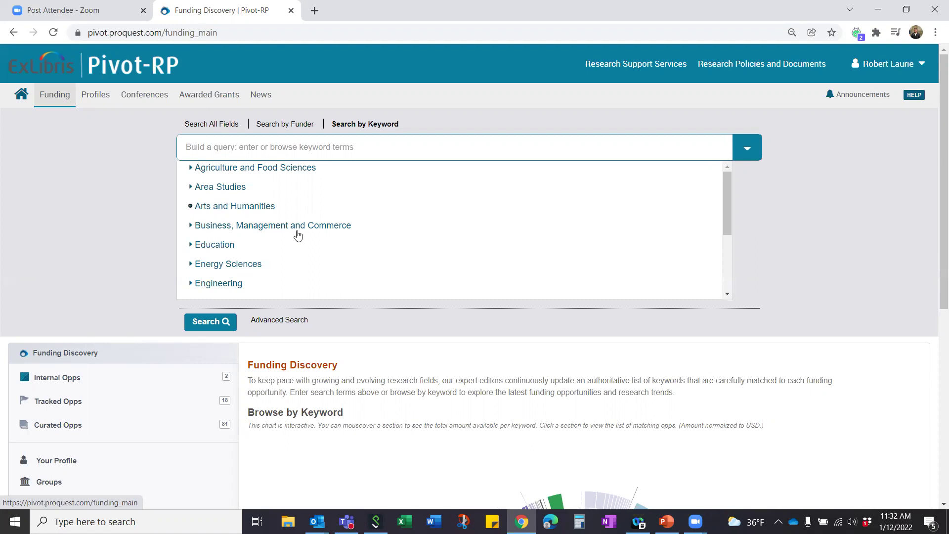
pyautogui.click(190, 265)
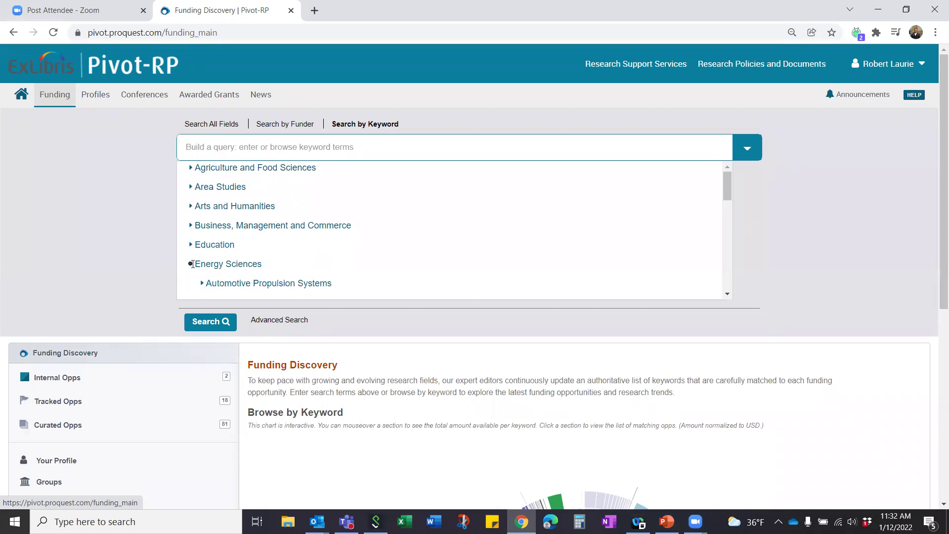
pyautogui.scroll(-3, 319, 258)
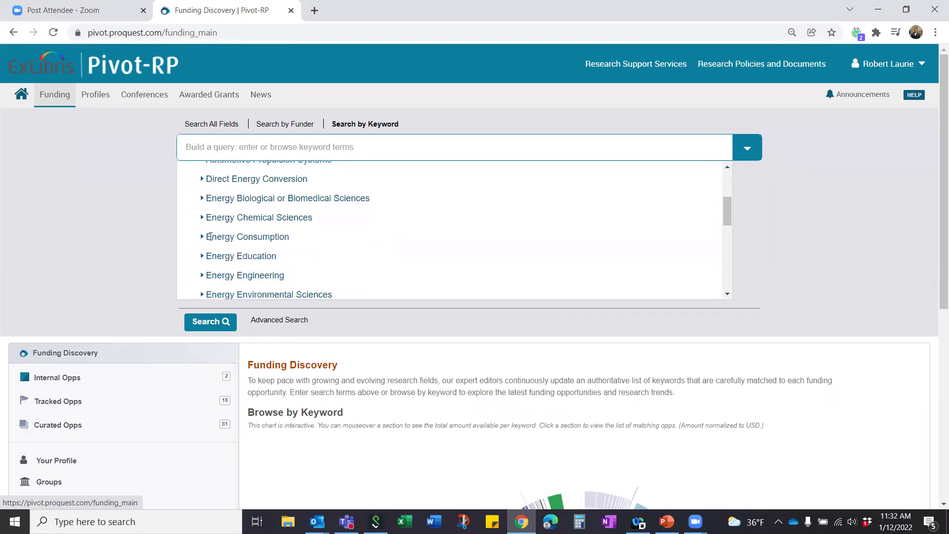
pyautogui.click(202, 237)
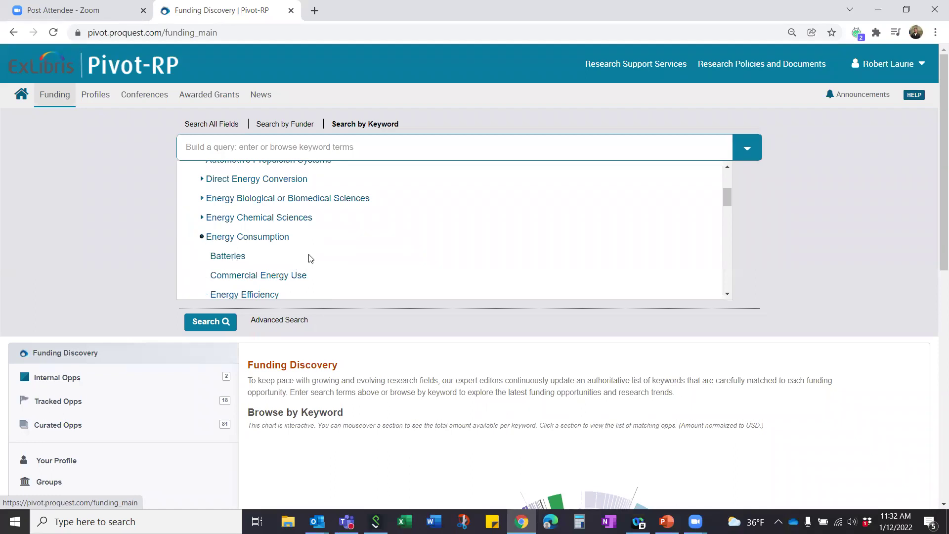
# Search with the keywords Energy Testing or Analysis and Industrial Energy Use, and highlight the resulting query text
pyautogui.scroll(-3, 321, 255)
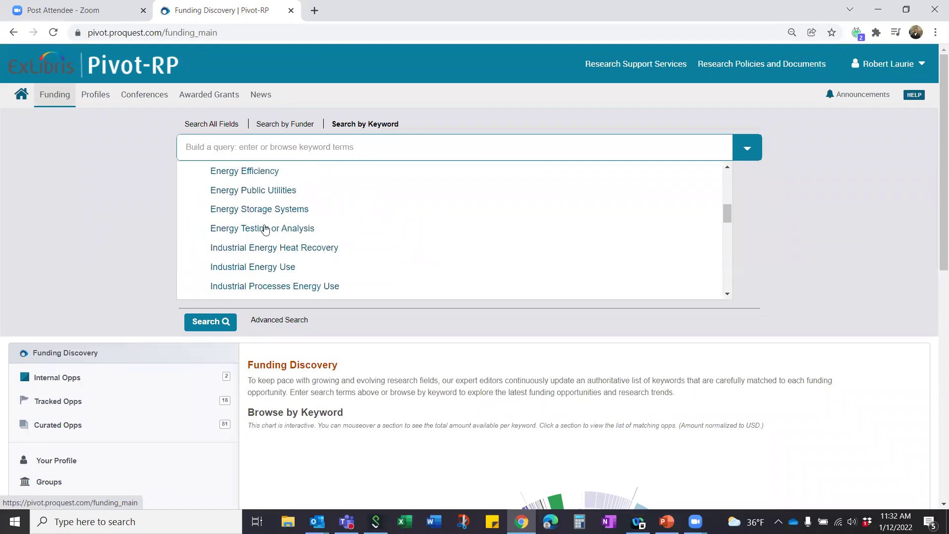
pyautogui.click(265, 229)
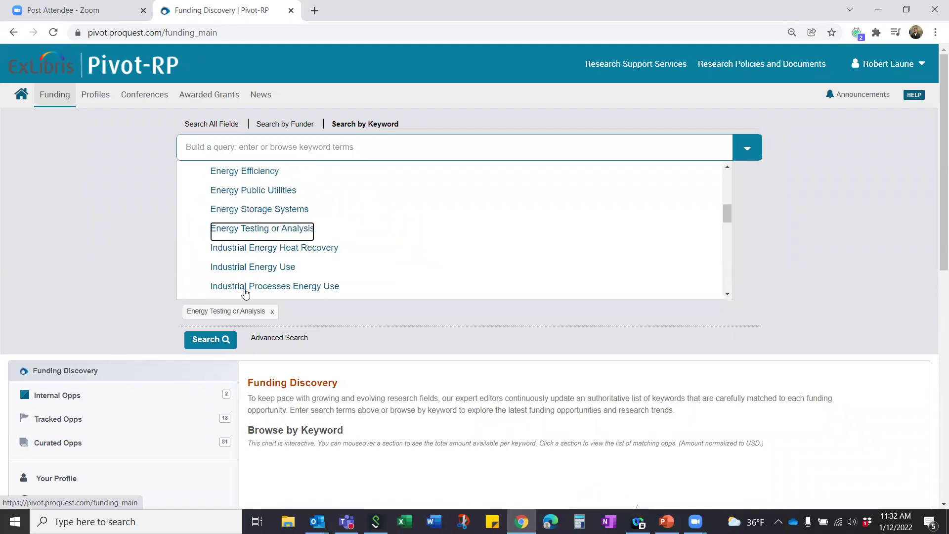
pyautogui.click(264, 271)
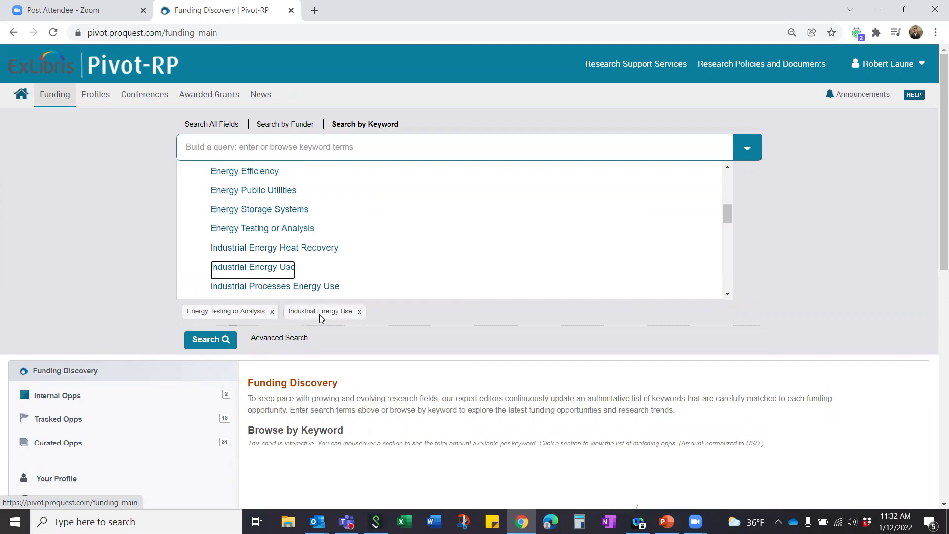
pyautogui.click(206, 340)
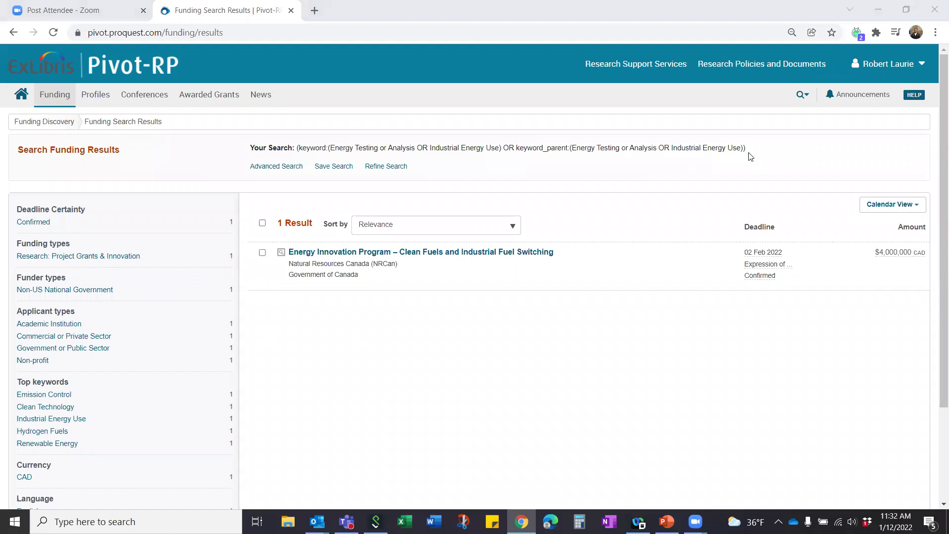
pyautogui.moveTo(750, 148); pyautogui.dragTo(299, 148)
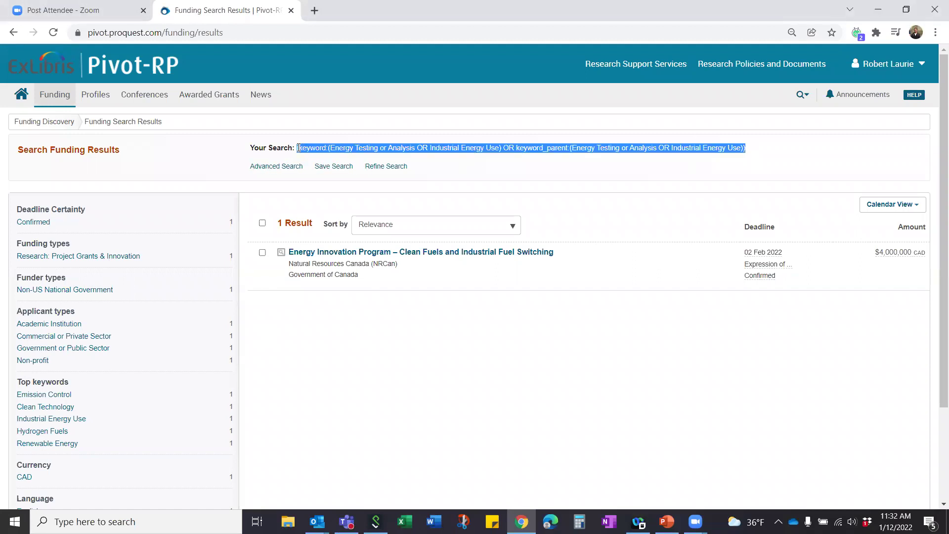
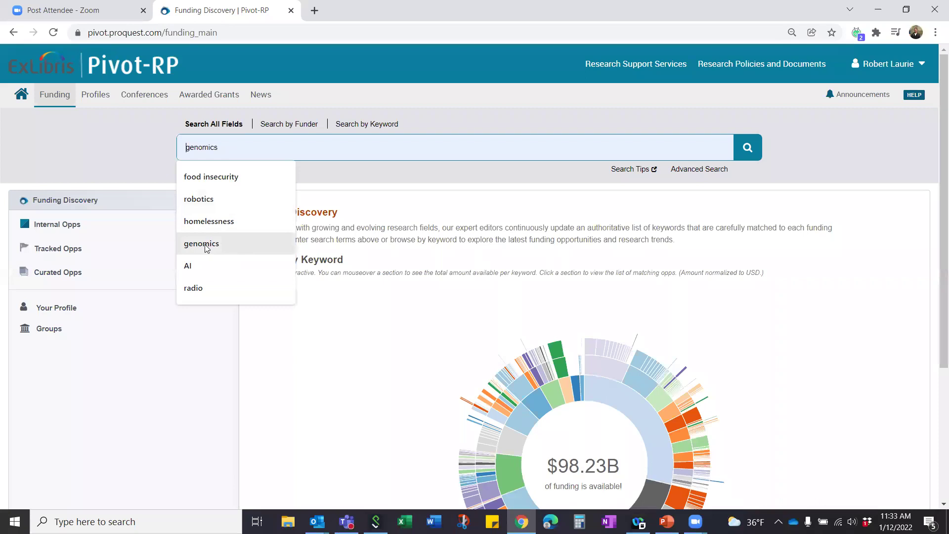
# Search all fields for "genomics" and filter the results to the US Federal Government funder type
pyautogui.click(745, 147)
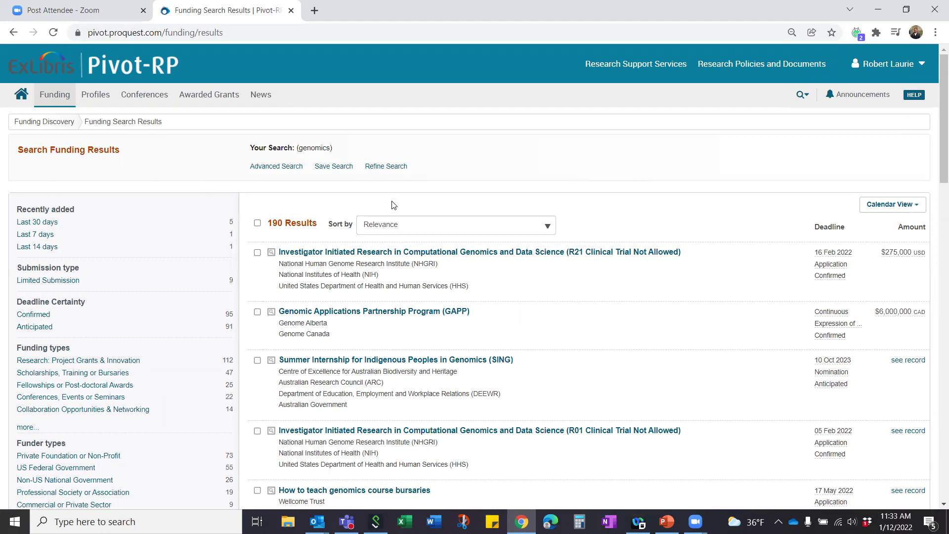
pyautogui.scroll(-1, 122, 264)
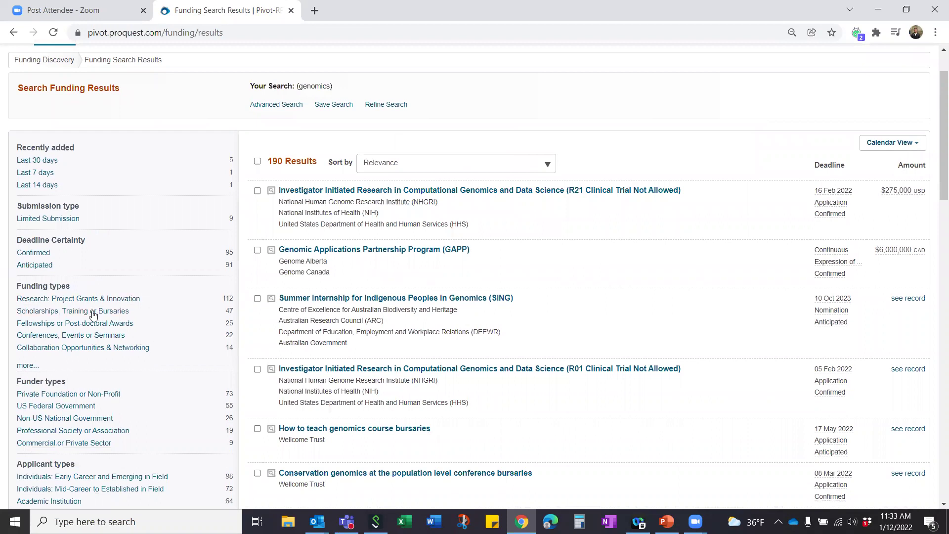
pyautogui.scroll(-1, 93, 316)
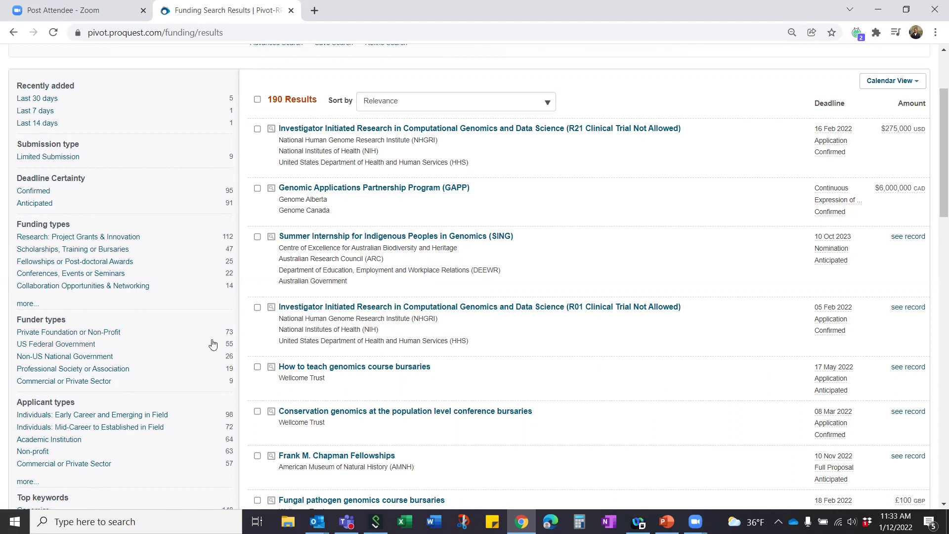
pyautogui.click(47, 345)
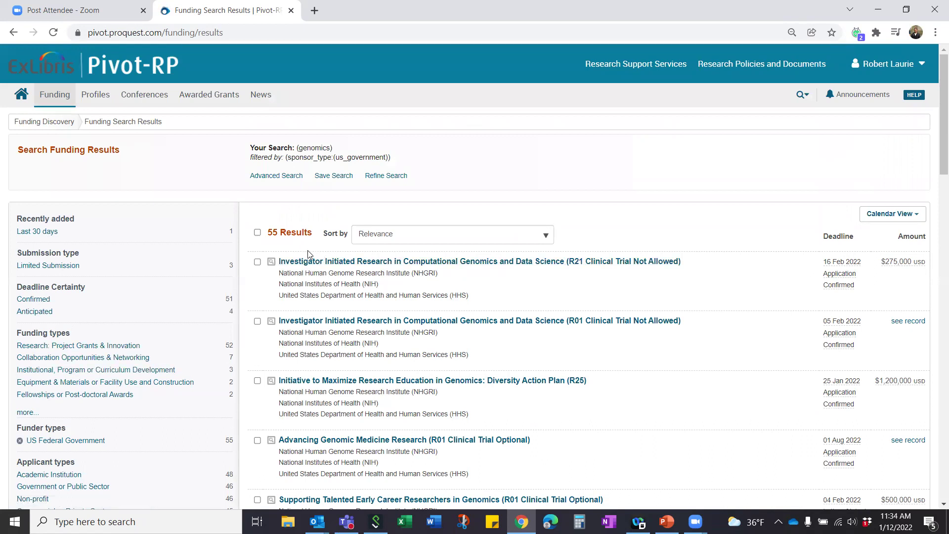
# Look over the filtered genomics opportunities and narrow them further to the keyword Genetics
pyautogui.moveTo(356, 157); pyautogui.dragTo(317, 147)
pyautogui.scroll(-1, 414, 316)
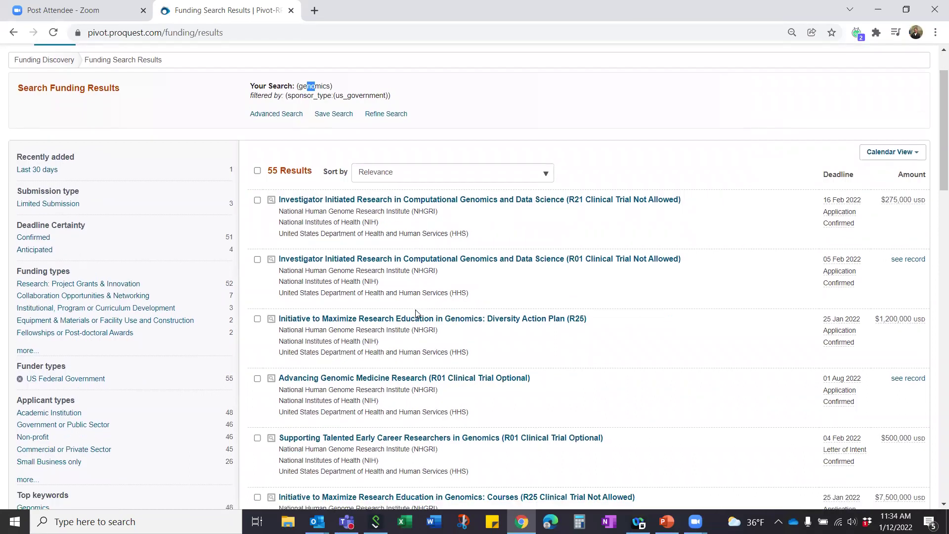
pyautogui.scroll(-2, 149, 349)
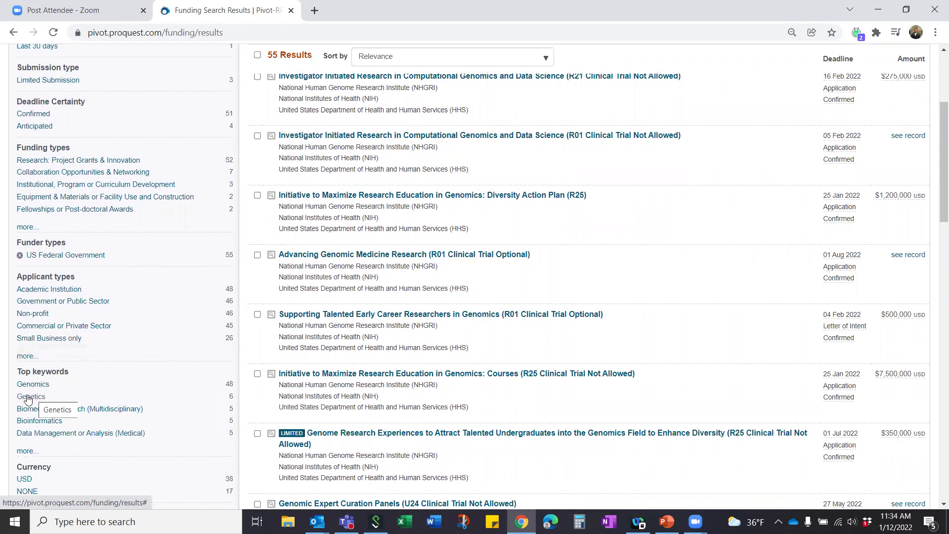
pyautogui.scroll(1, 33, 398)
pyautogui.click(34, 459)
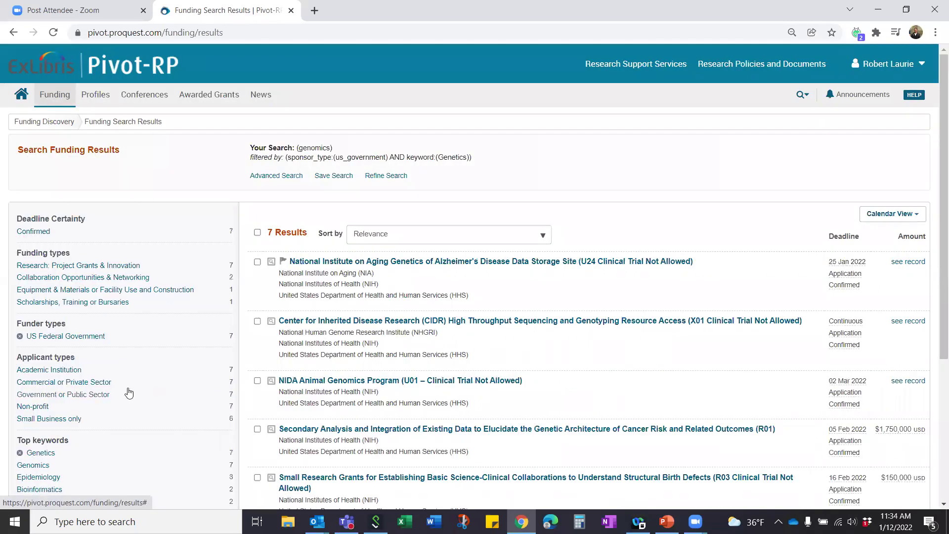
# Open the National Institute on Aging Genetics of Alzheimer's Disease Data Storage Site opportunity from the filtered results
pyautogui.scroll(-2, 146, 366)
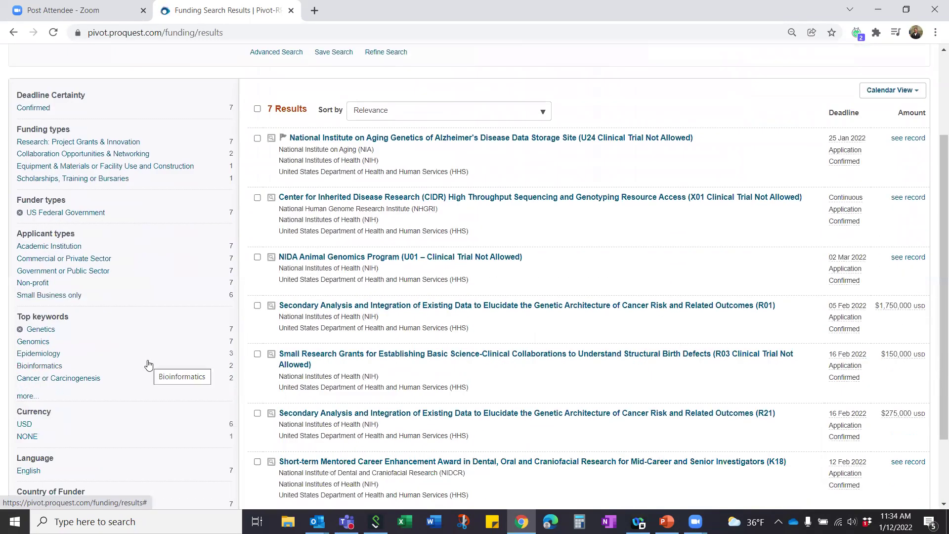
pyautogui.click(473, 302)
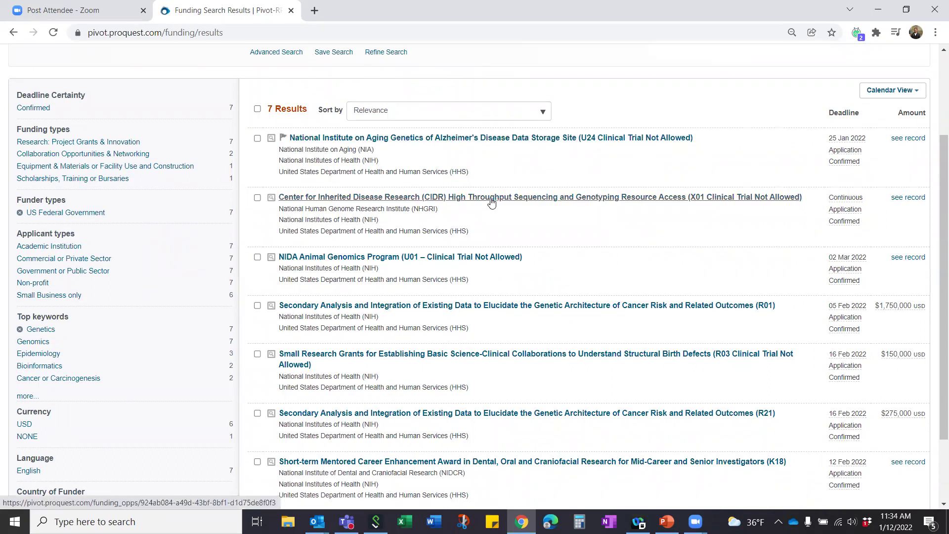
pyautogui.click(499, 139)
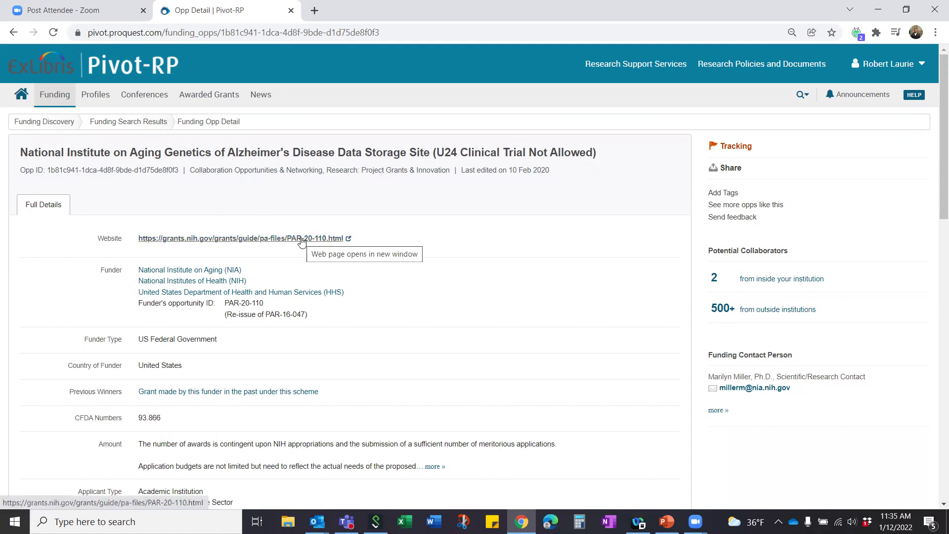
# Review the opportunity's funder, eligibility and deadline details, expand its full abstract and highlight the Keywords label
pyautogui.click(205, 271)
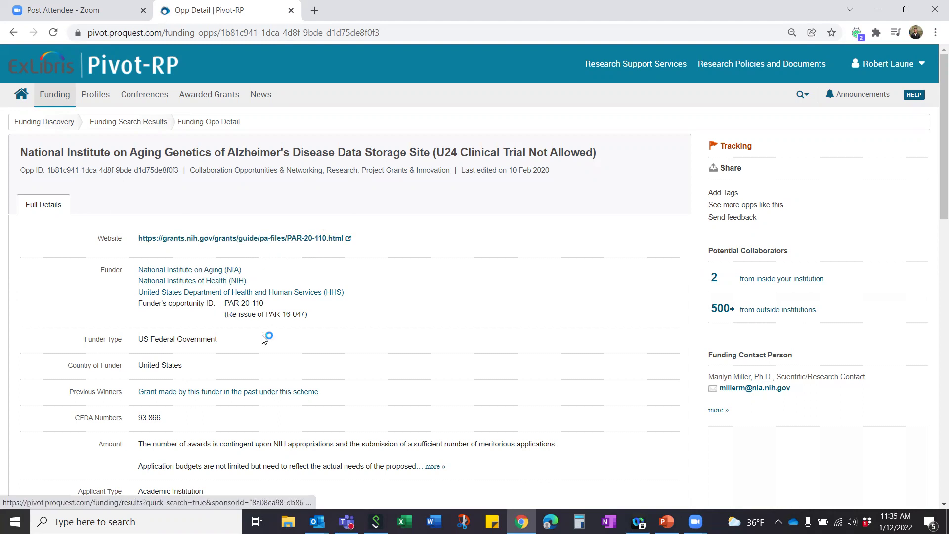
pyautogui.scroll(-3, 206, 304)
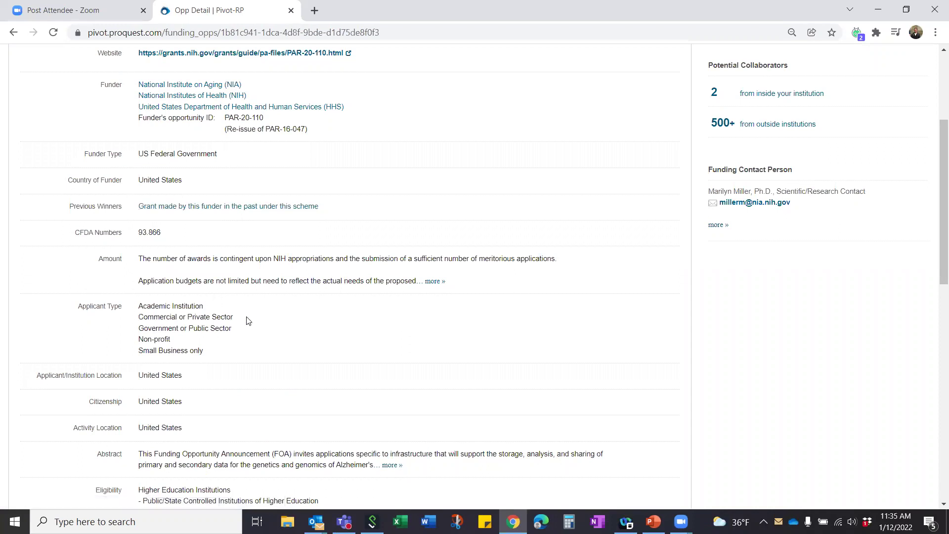
pyautogui.scroll(-3, 252, 316)
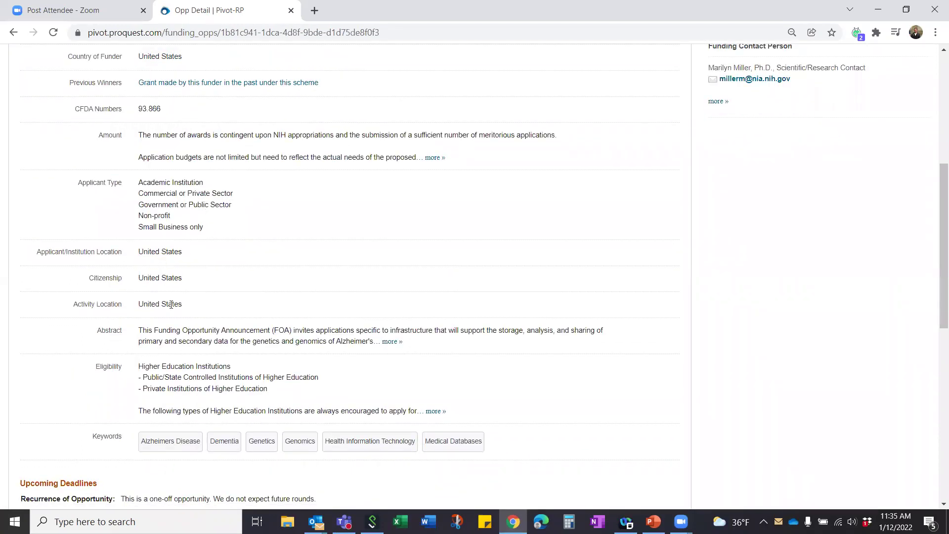
pyautogui.scroll(-3, 170, 307)
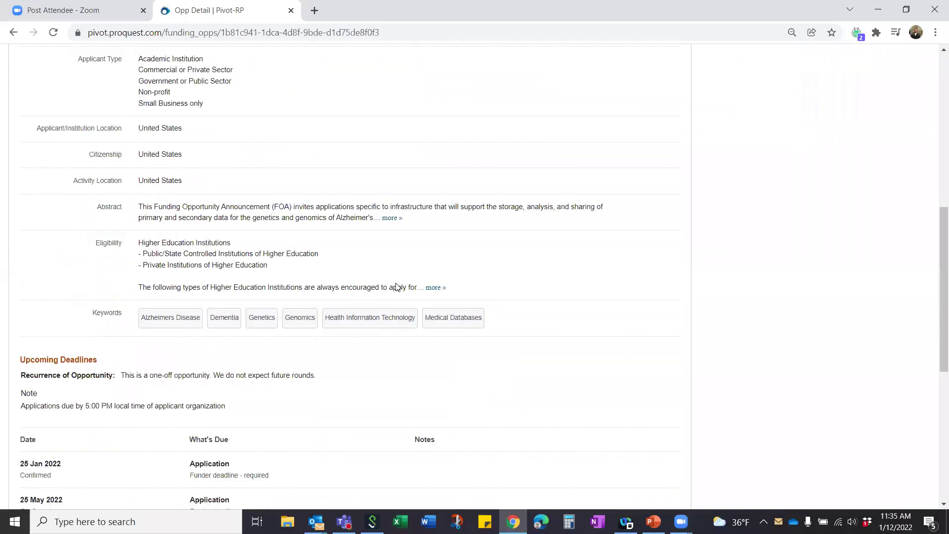
pyautogui.click(392, 218)
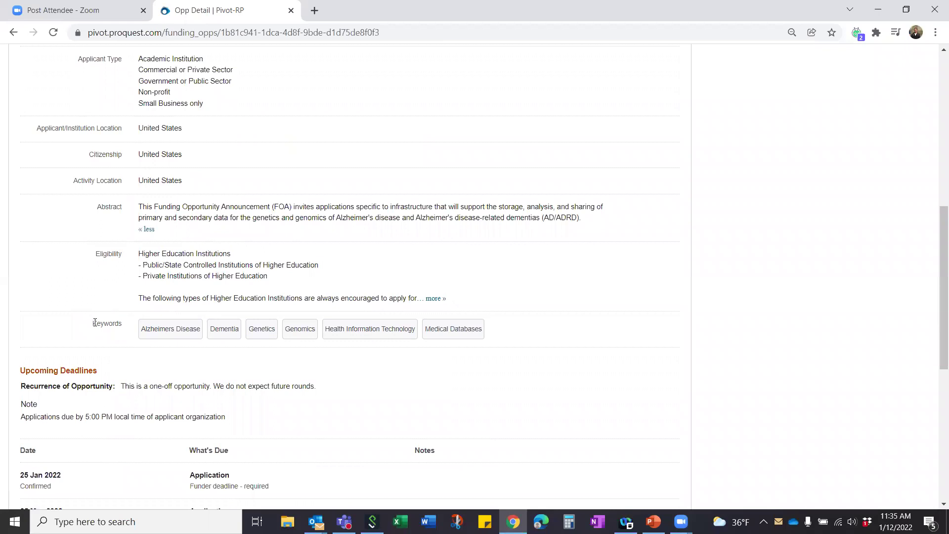
pyautogui.moveTo(92, 324); pyautogui.dragTo(123, 329)
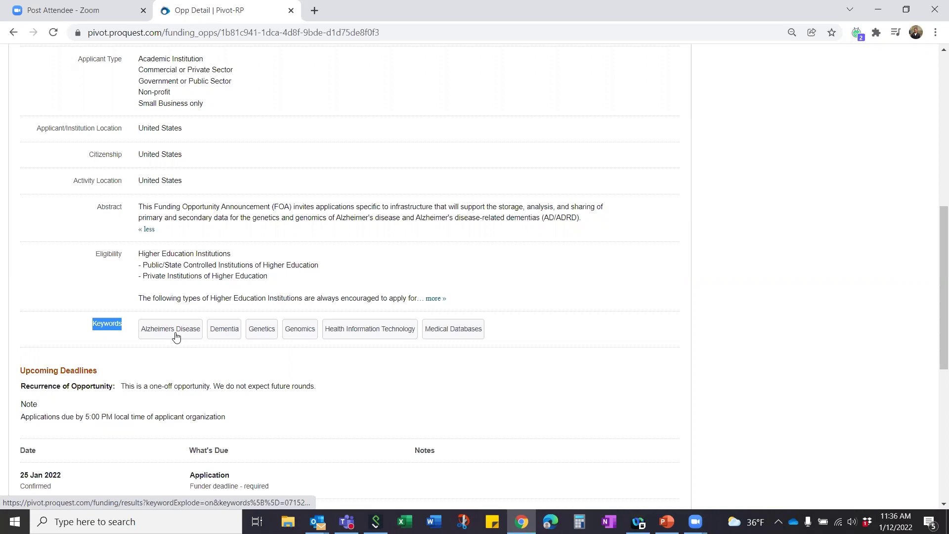
# Examine the opportunity's tracking, sharing and similar-opportunity options, and highlight the Potential Collaborators heading
pyautogui.scroll(6, 192, 328)
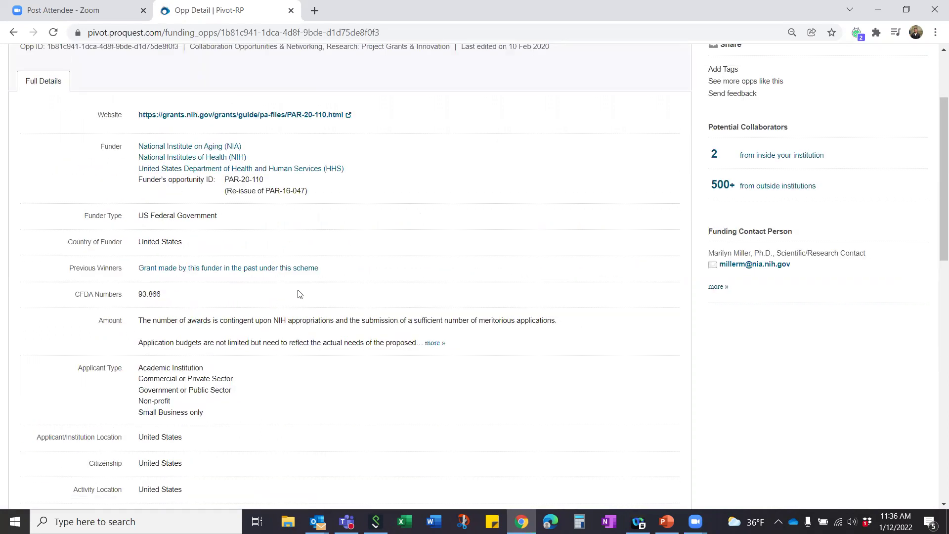
pyautogui.scroll(1, 299, 294)
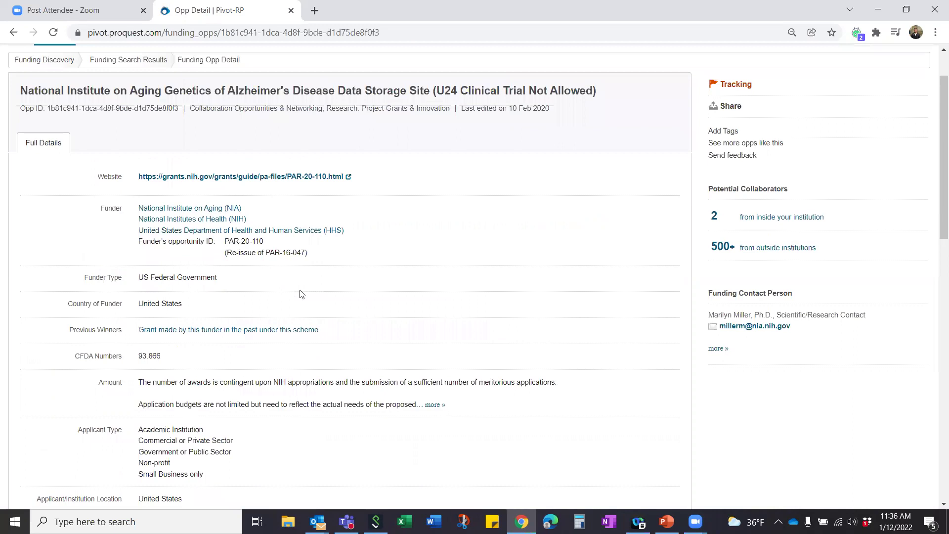
pyautogui.scroll(1, 426, 309)
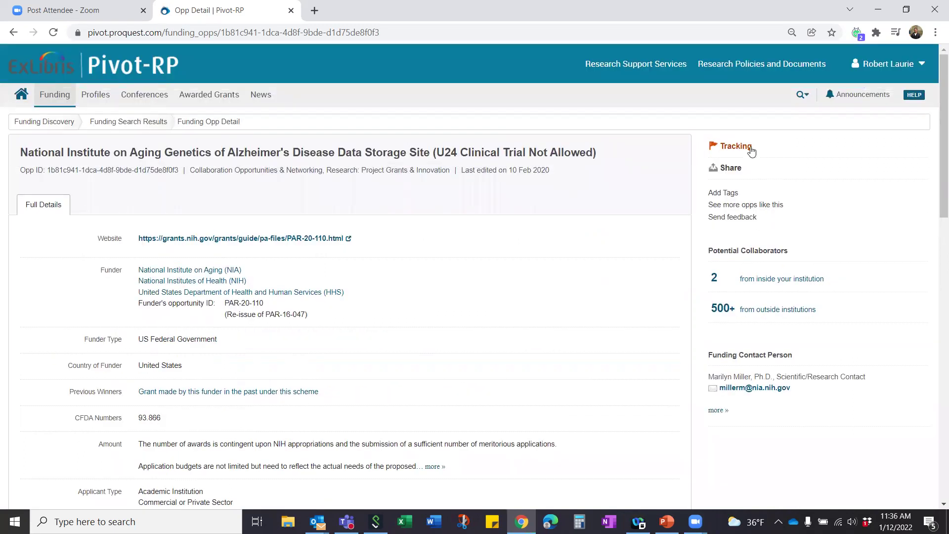
pyautogui.scroll(-1, 731, 172)
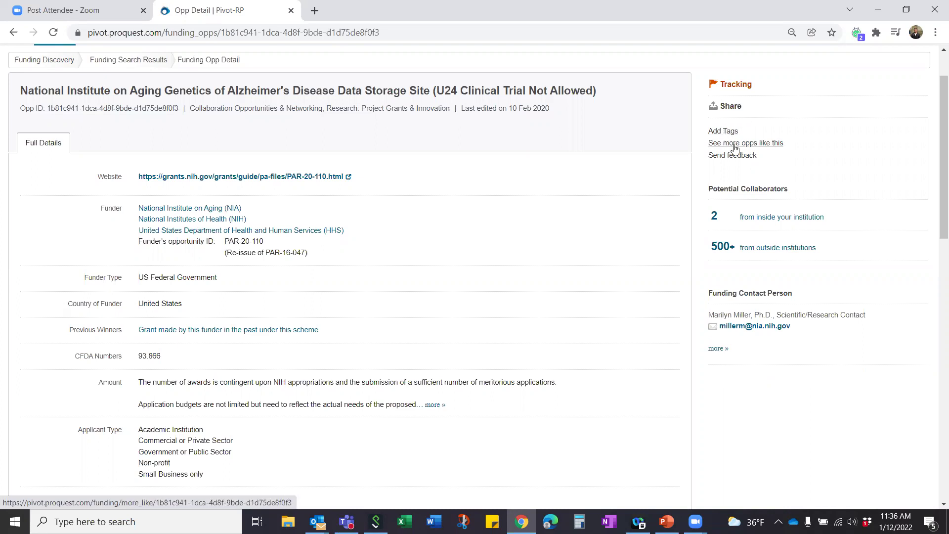
pyautogui.click(734, 145)
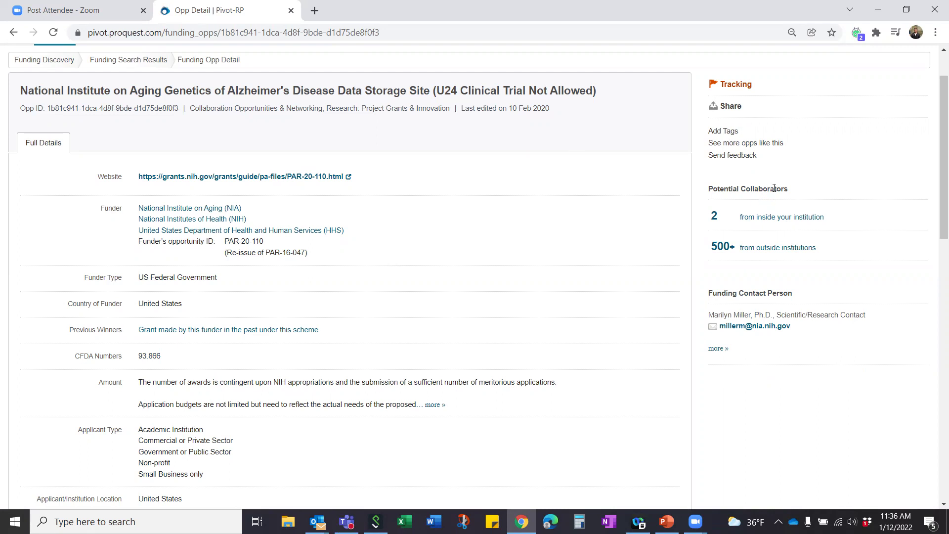
pyautogui.scroll(2, 801, 247)
pyautogui.moveTo(796, 252); pyautogui.dragTo(710, 251)
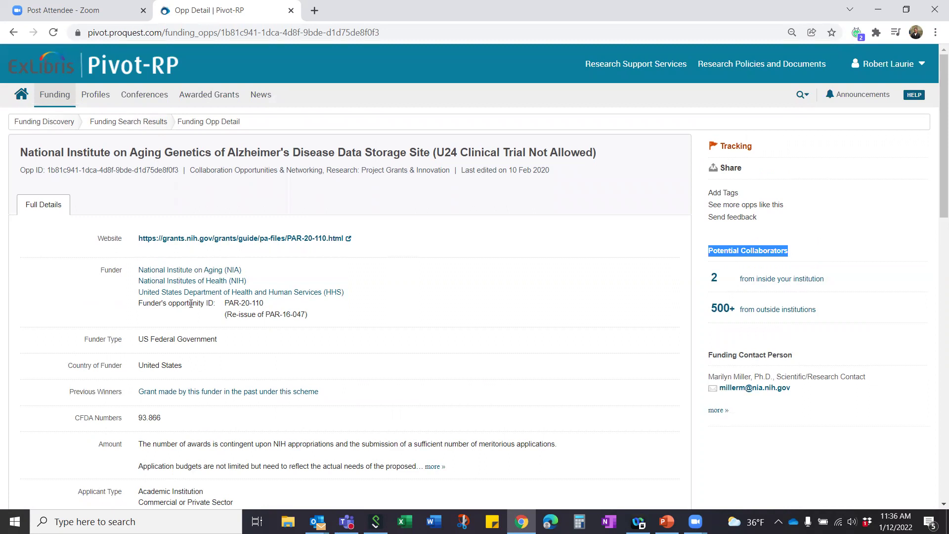
pyautogui.scroll(-1, 323, 310)
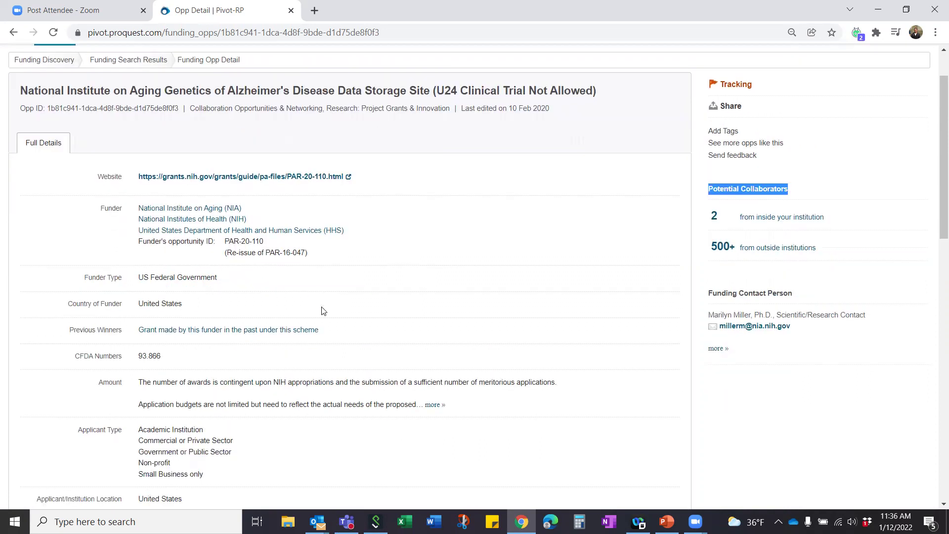
pyautogui.scroll(1, 323, 310)
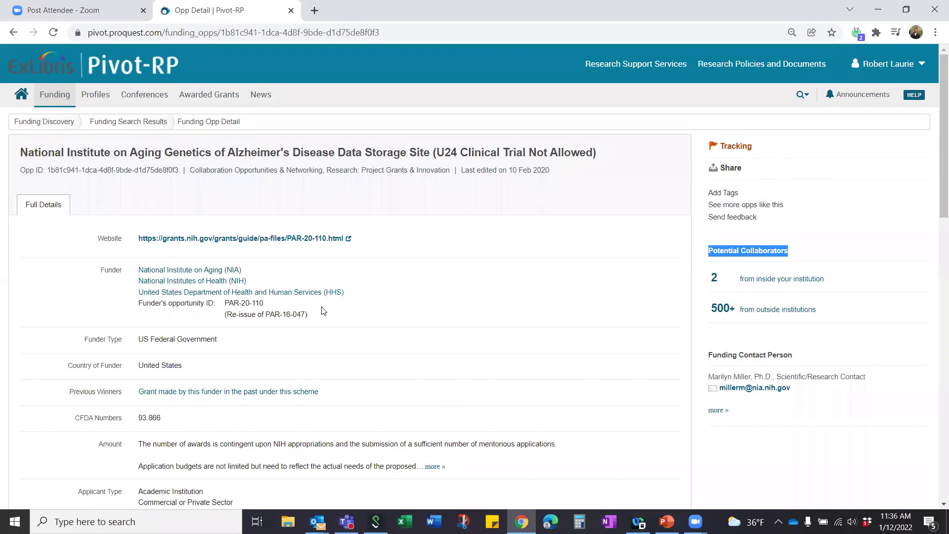
# Return to the filtered genomics results, select all listed opportunities and clear that selection
pyautogui.click(781, 312)
pyautogui.click(14, 34)
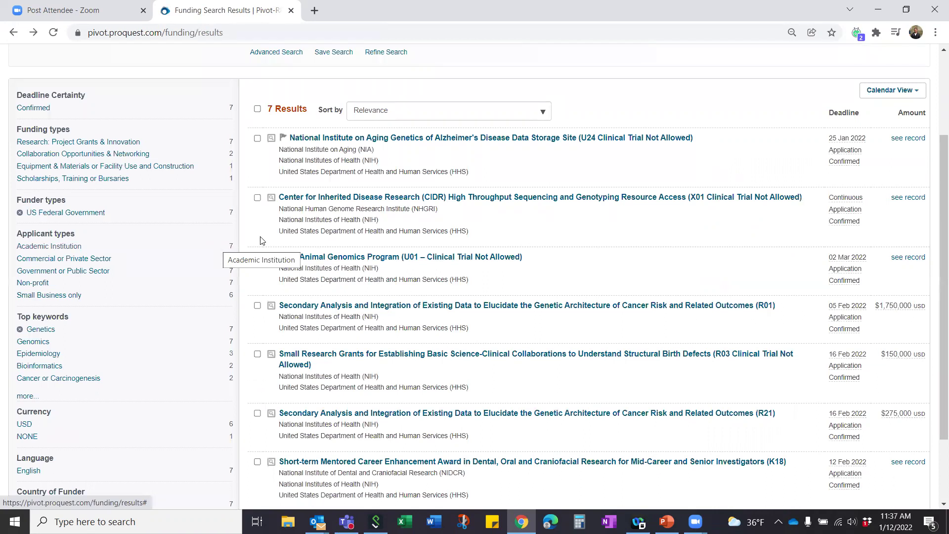
pyautogui.click(258, 110)
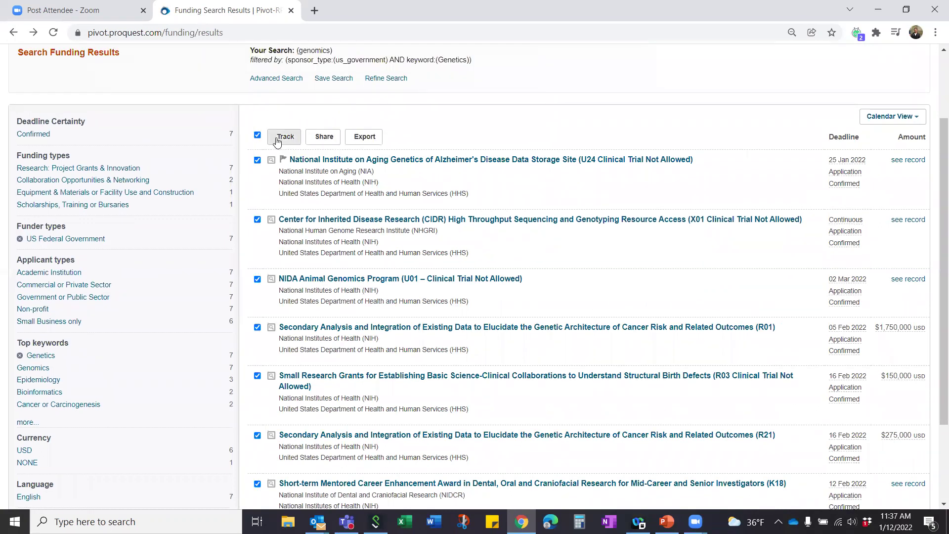
pyautogui.click(257, 134)
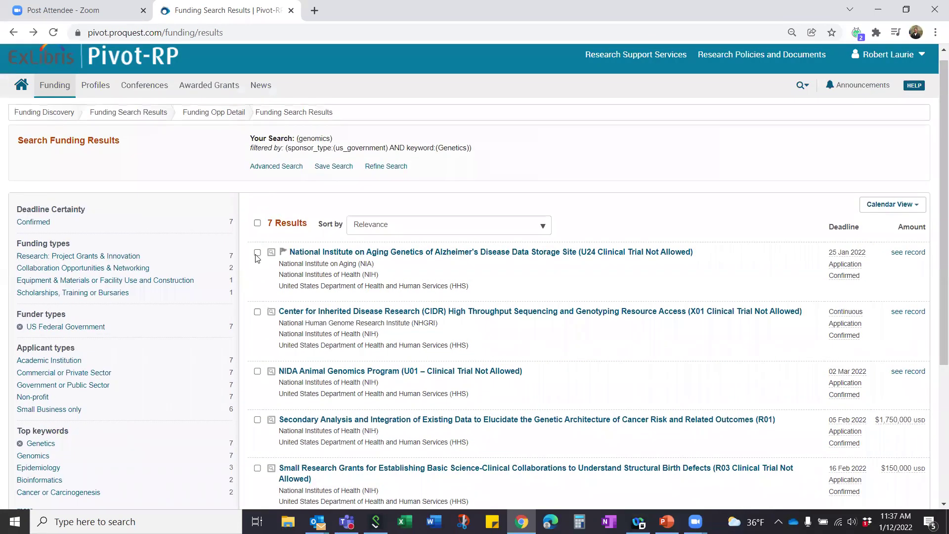
# Select the National Institute on Aging Alzheimer's and NIDA Animal Genomics Program opportunities individually, and clear both selections
pyautogui.click(257, 253)
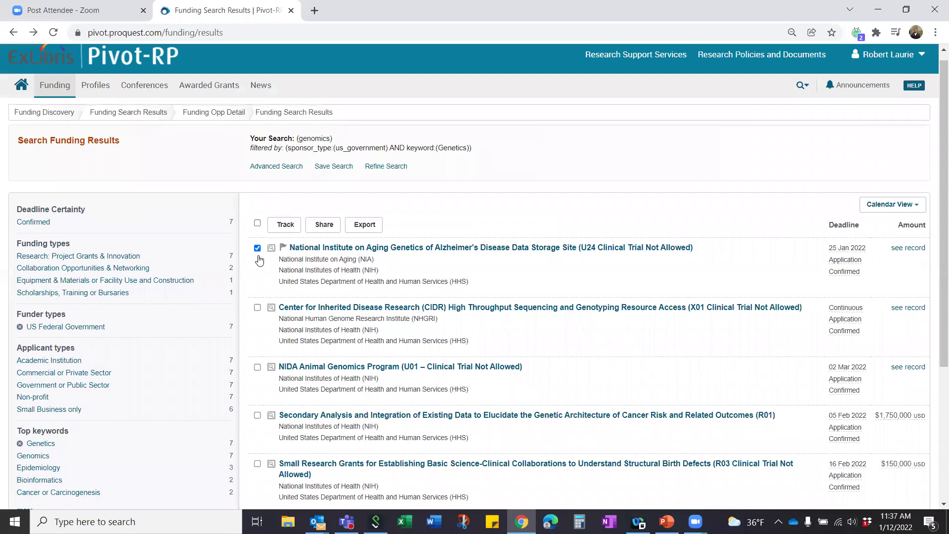
pyautogui.click(257, 367)
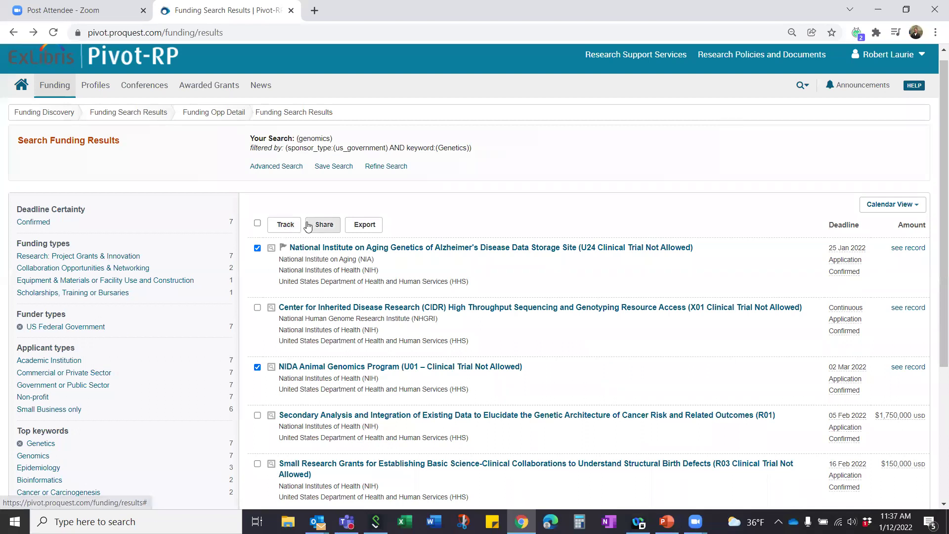
pyautogui.click(365, 227)
pyautogui.click(258, 376)
pyautogui.click(258, 258)
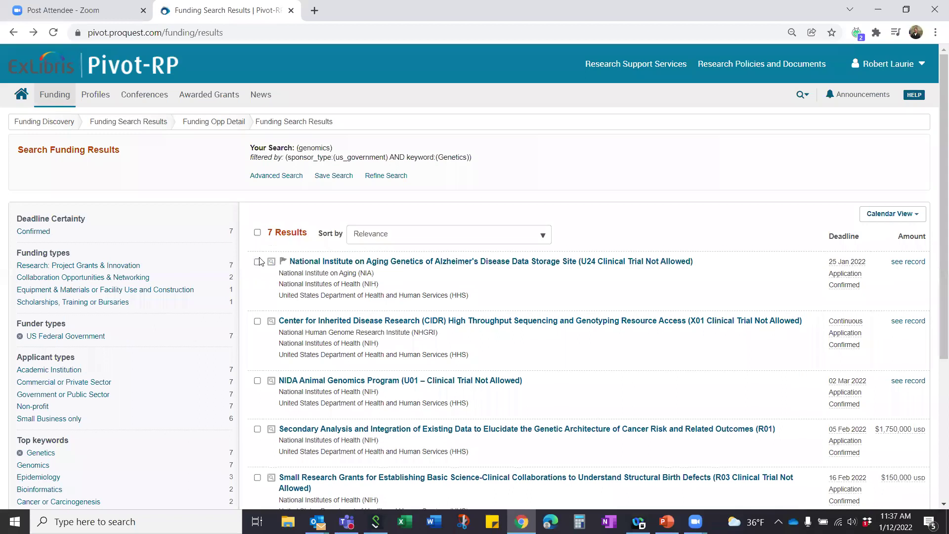
# Examine the export options for the National Institute on Aging opportunity, choosing Excel format with individually selected fields, and cancel without exporting
pyautogui.click(257, 261)
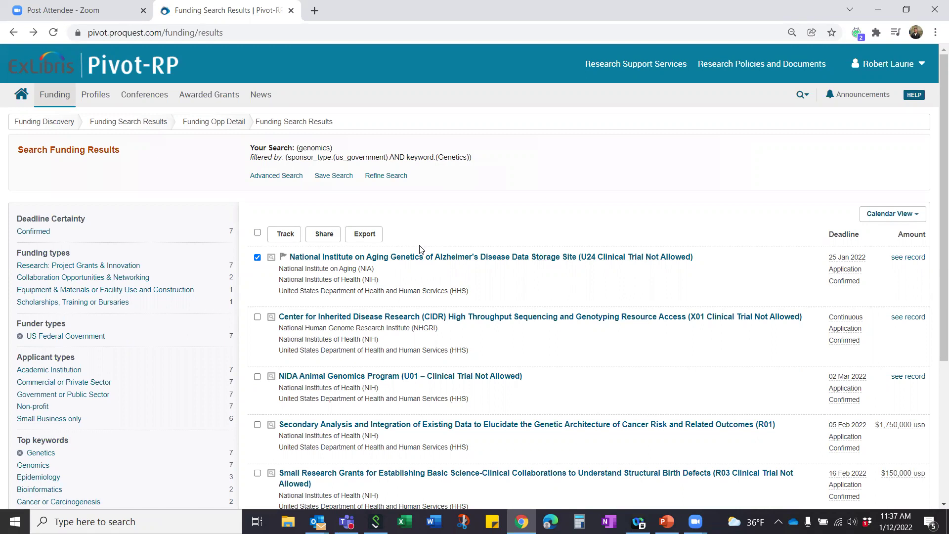
pyautogui.click(366, 236)
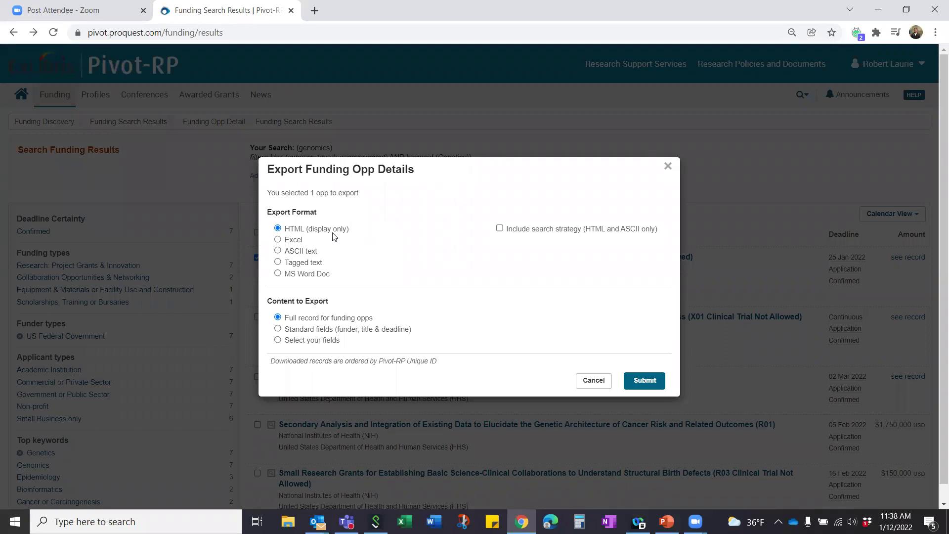
pyautogui.click(277, 240)
pyautogui.click(278, 340)
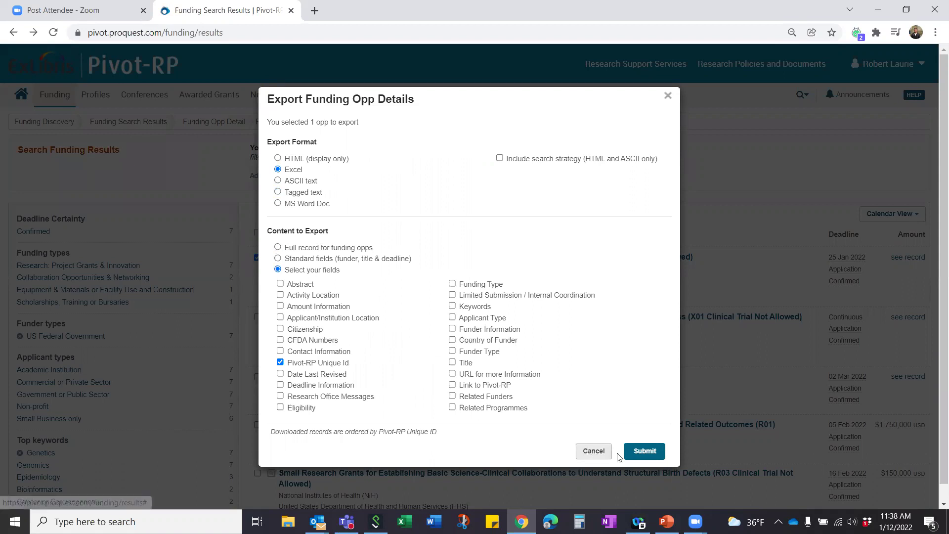
pyautogui.click(595, 452)
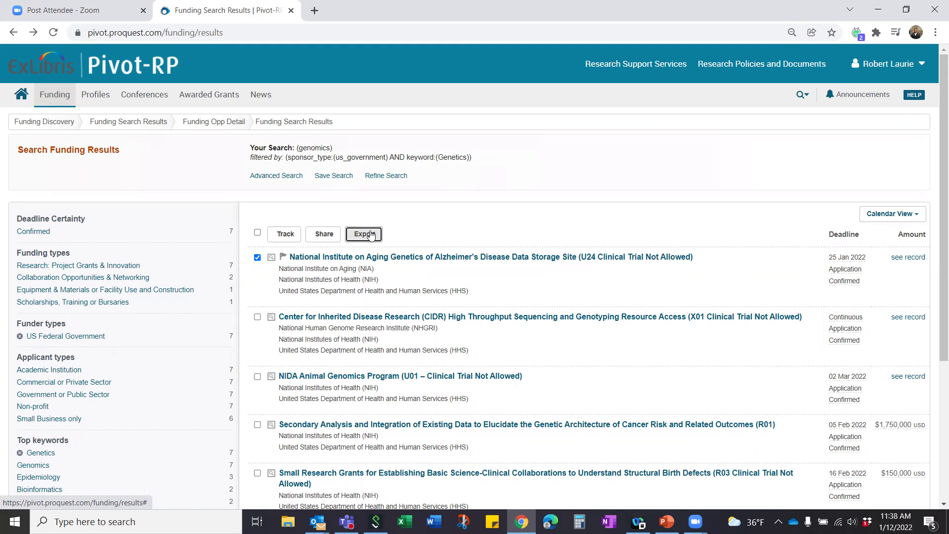
# Add the NIDA Animal Genomics Program and Secondary Analysis (R01) opportunities to the selection, examine the Share form's recipients and message fields, and cancel it
pyautogui.click(258, 377)
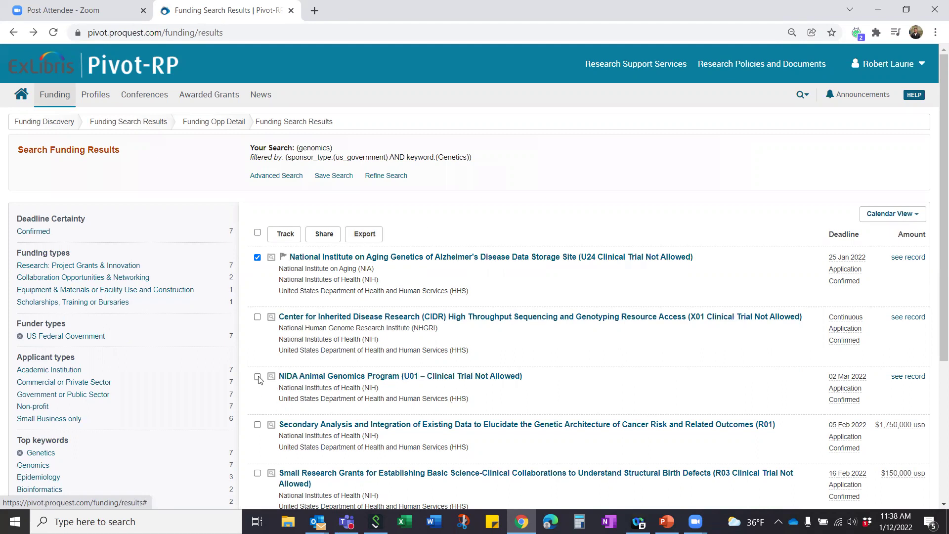
pyautogui.click(258, 425)
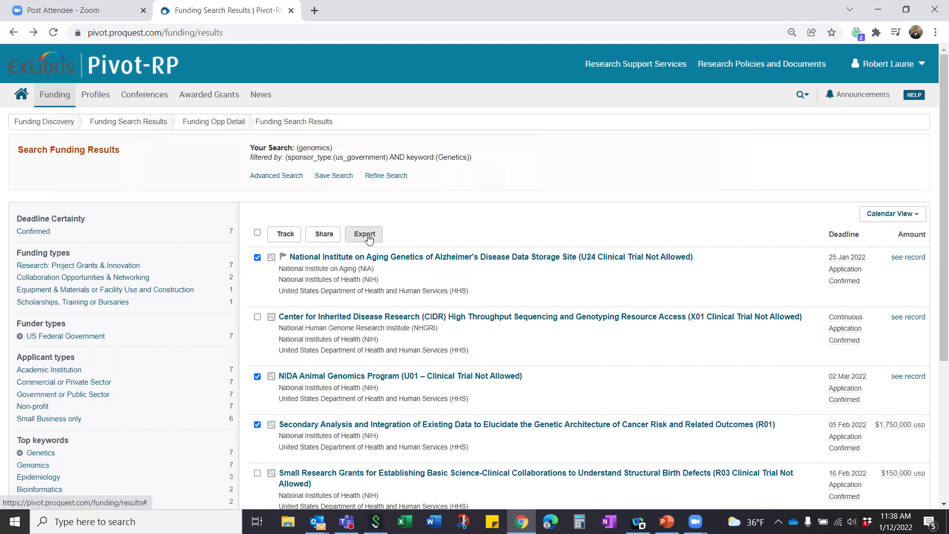
pyautogui.click(325, 235)
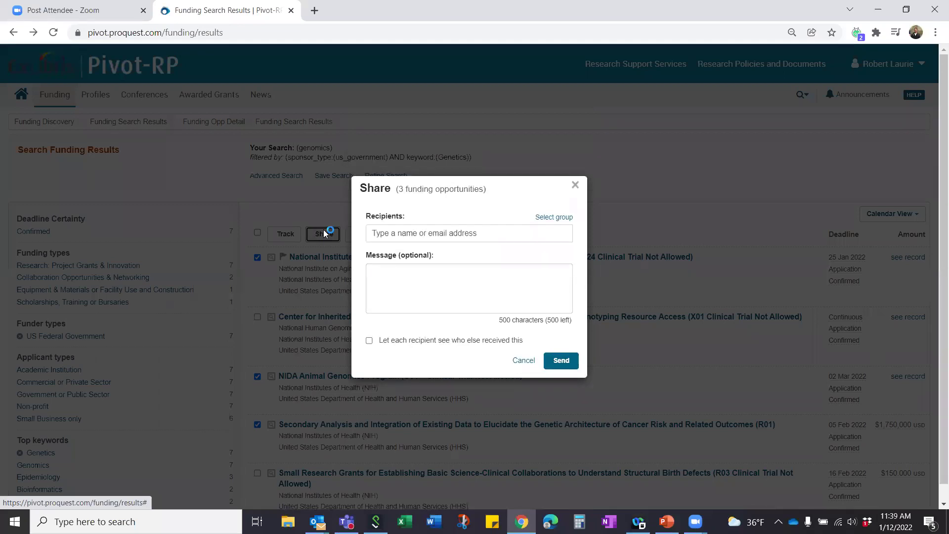
pyautogui.click(423, 234)
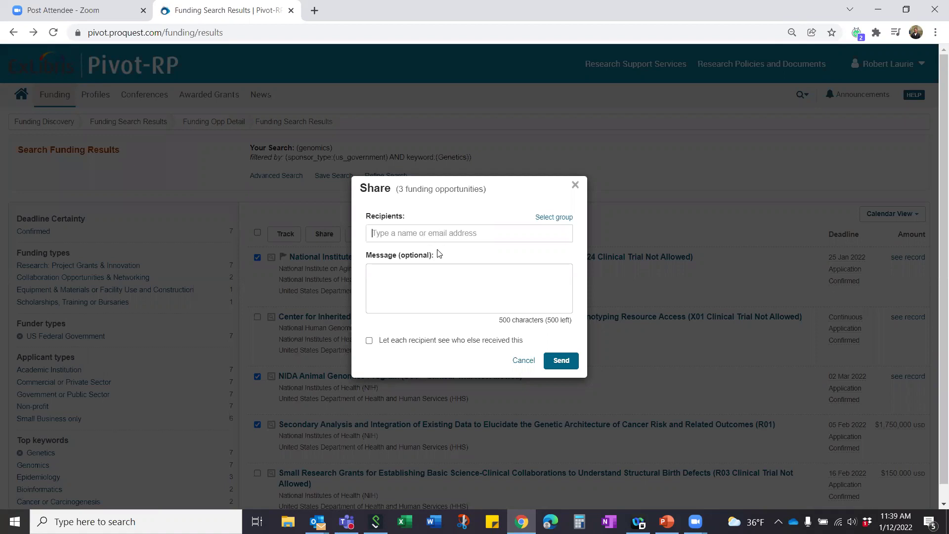
pyautogui.click(413, 271)
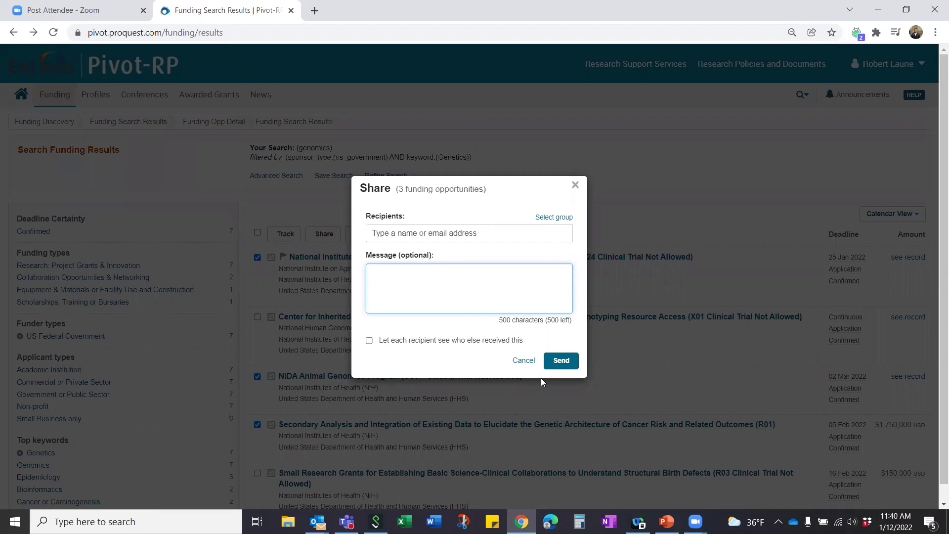
pyautogui.click(523, 360)
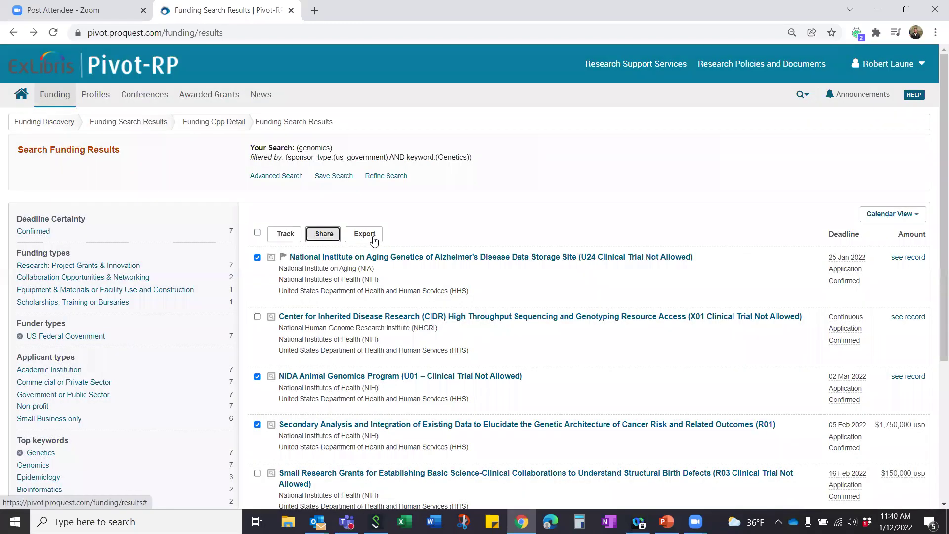
# Examine the Track options for the selected opportunities and where Tracked Opps are found, and close the options without adding any
pyautogui.click(286, 235)
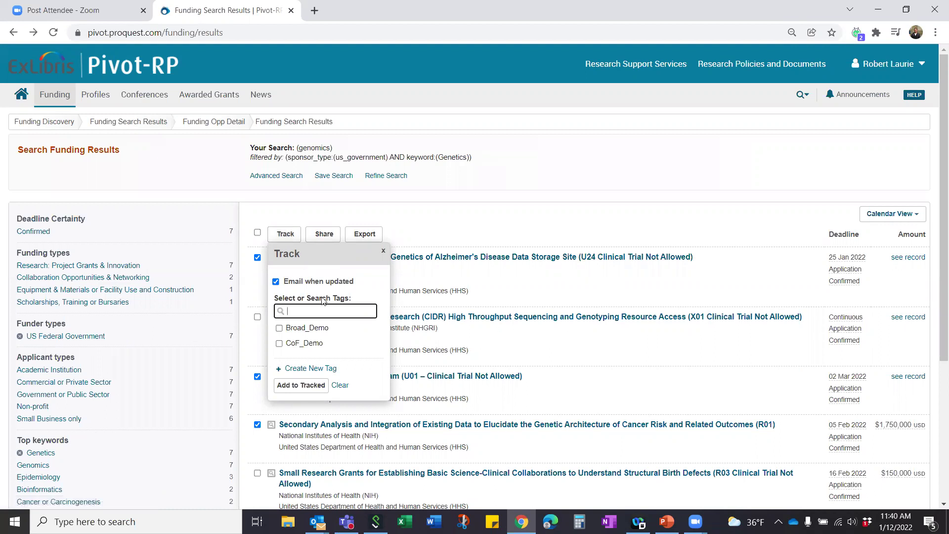
pyautogui.moveTo(20, 99)
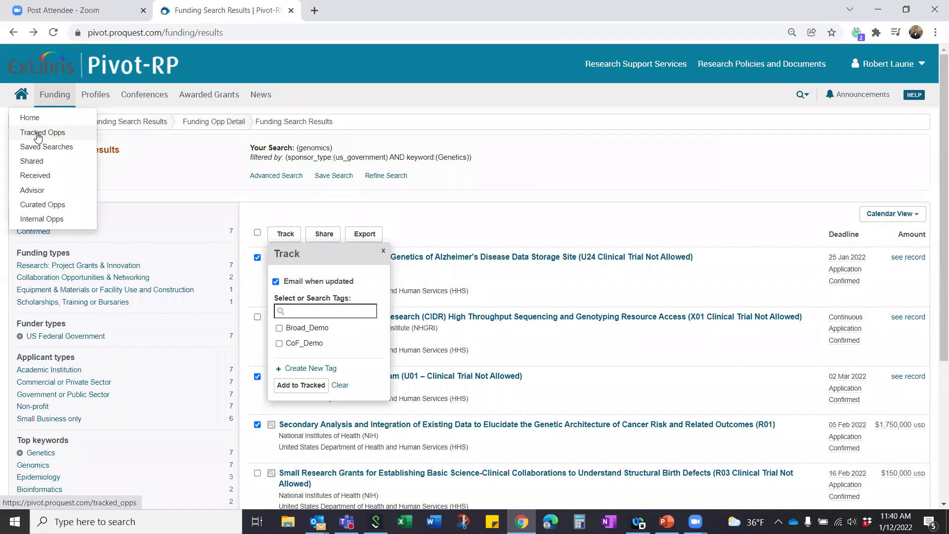
pyautogui.click(38, 134)
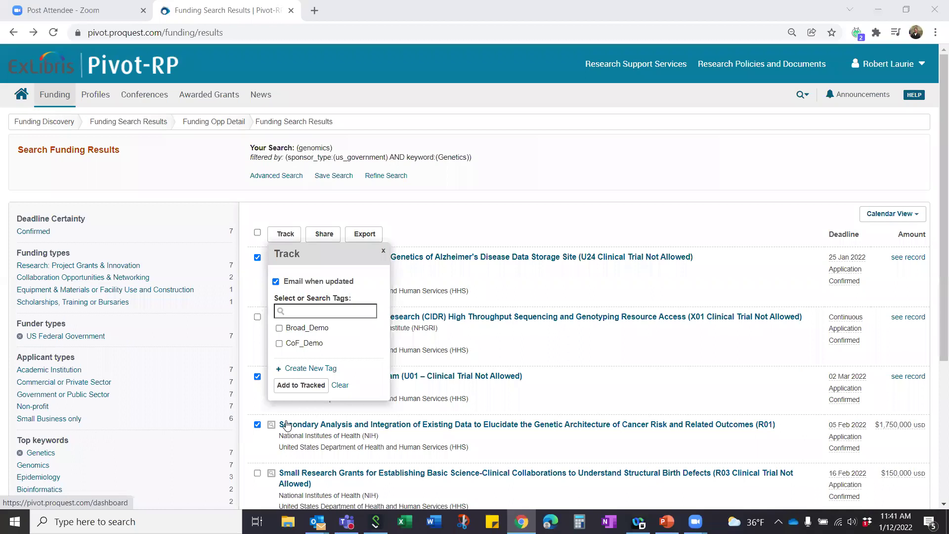
pyautogui.click(384, 253)
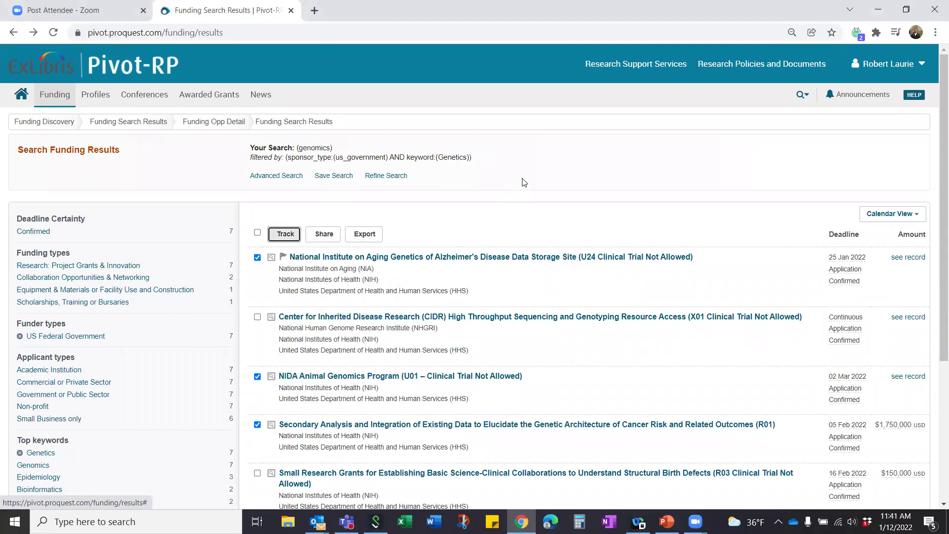
# Check the user account options and clear every selected opportunity in the results list
pyautogui.click(921, 64)
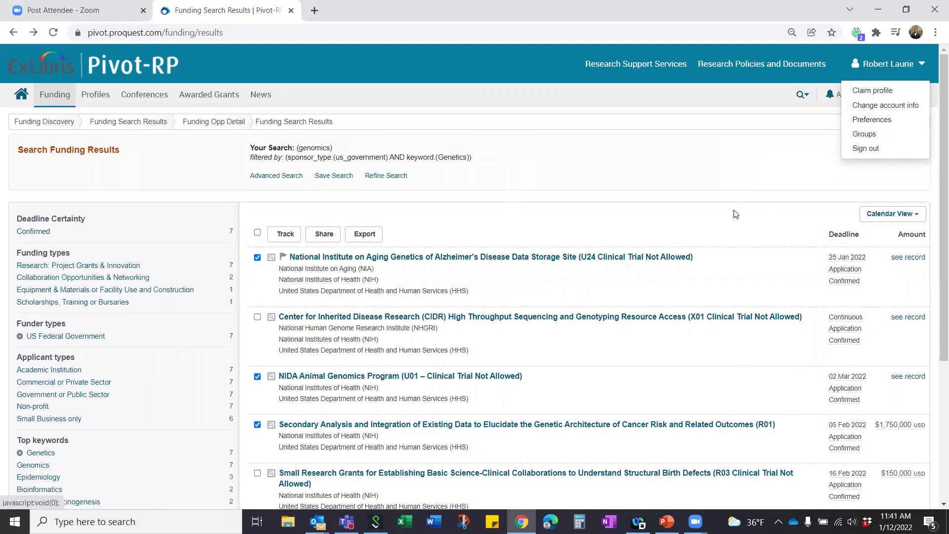
pyautogui.click(561, 220)
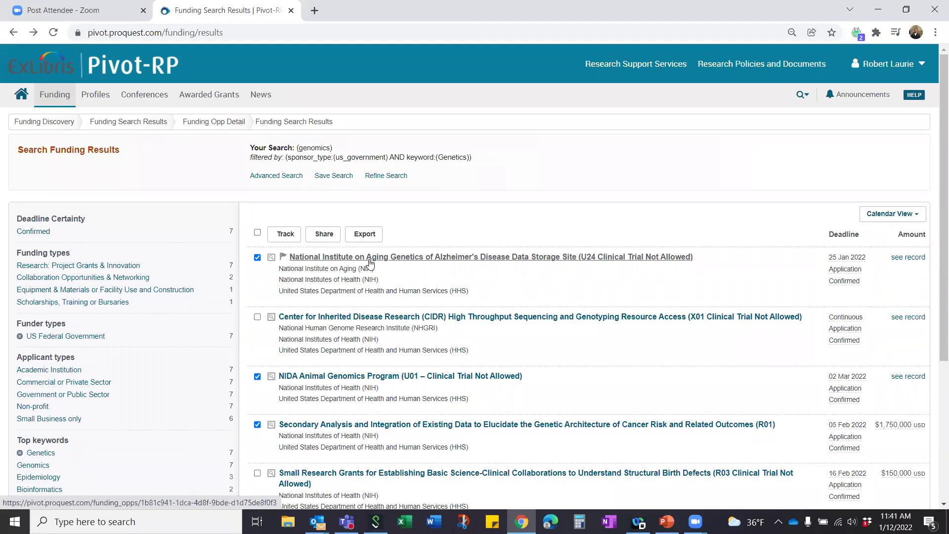
pyautogui.click(283, 235)
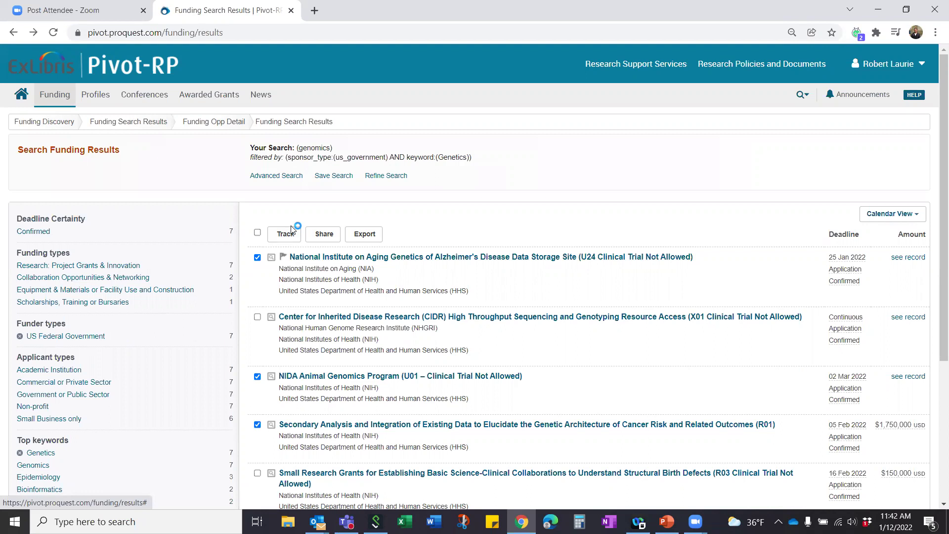
pyautogui.click(257, 233)
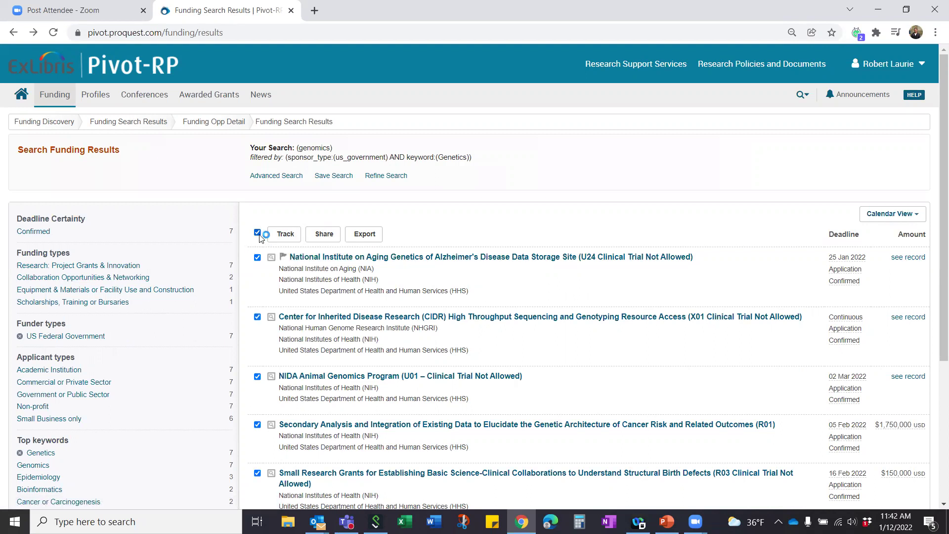
pyautogui.click(258, 233)
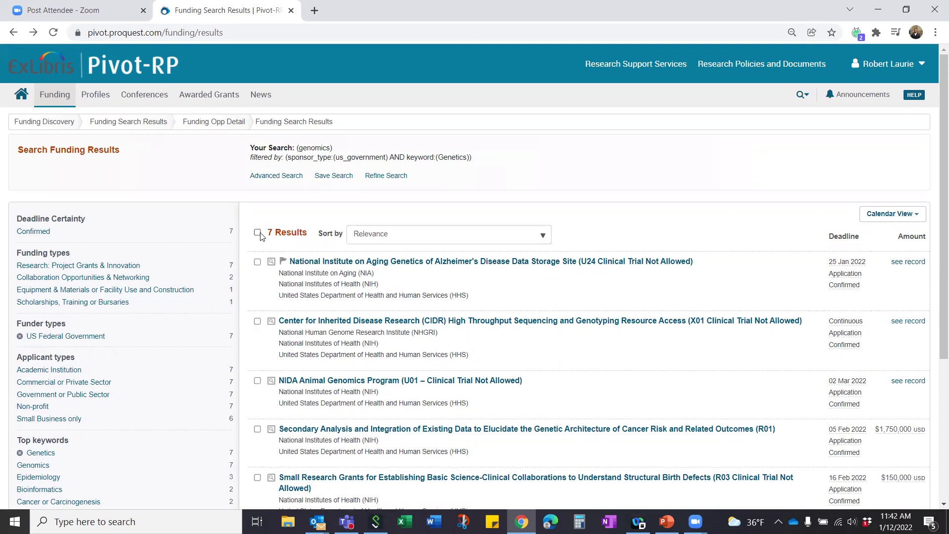
# Save the filtered genomics search as CUNY Demo Saved Search with the weekly email of new or updated opportunities enabled
pyautogui.scroll(-4, 424, 317)
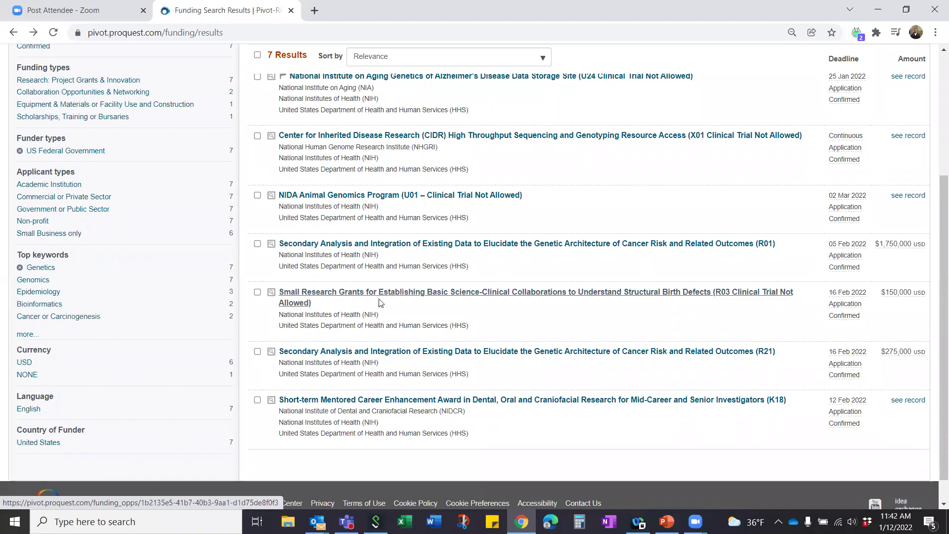
pyautogui.scroll(2, 492, 316)
pyautogui.scroll(2, 492, 316)
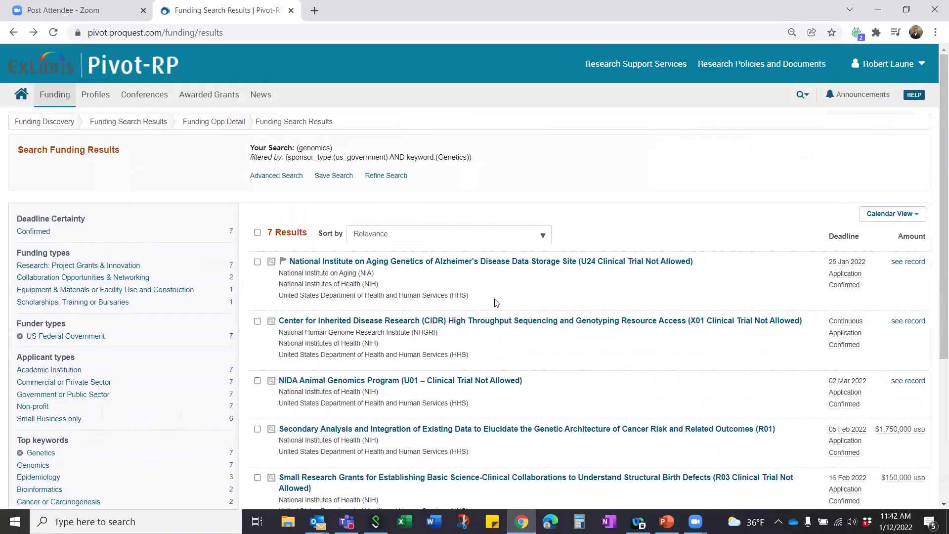
pyautogui.click(332, 177)
pyautogui.click(374, 269)
pyautogui.write('CUNY')
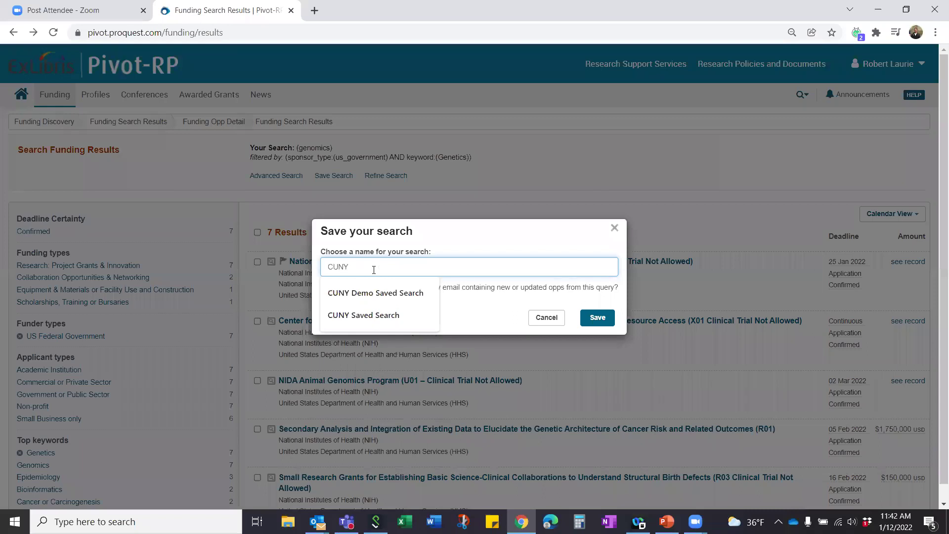
pyautogui.write(' Demo Saved Search')
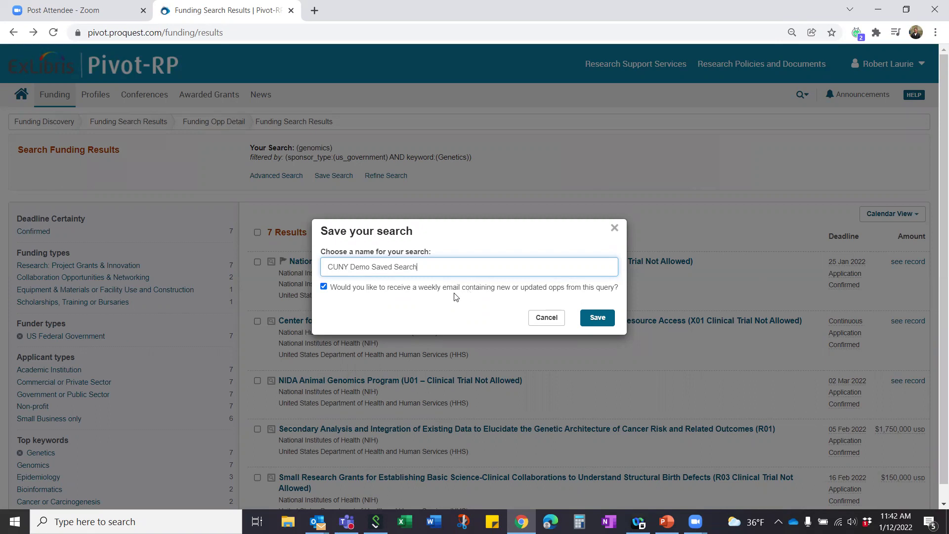
pyautogui.click(598, 318)
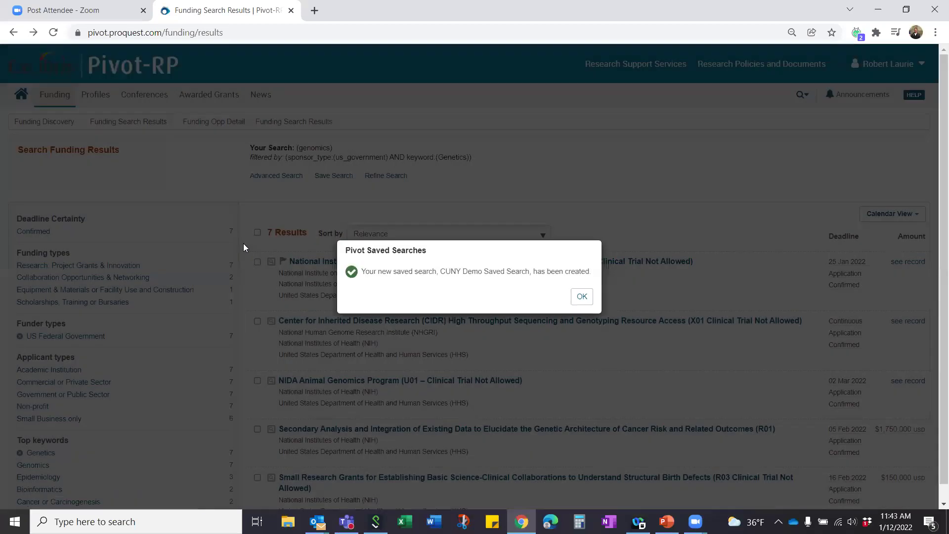
pyautogui.click(582, 297)
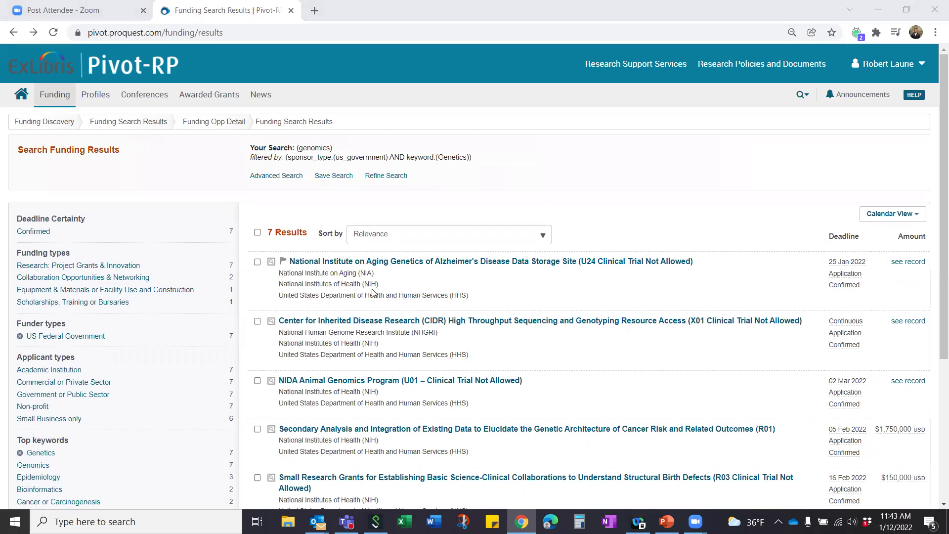
# Open the Saved Searches list and look over its entries, new and total results, and email alert settings
pyautogui.moveTo(12, 96)
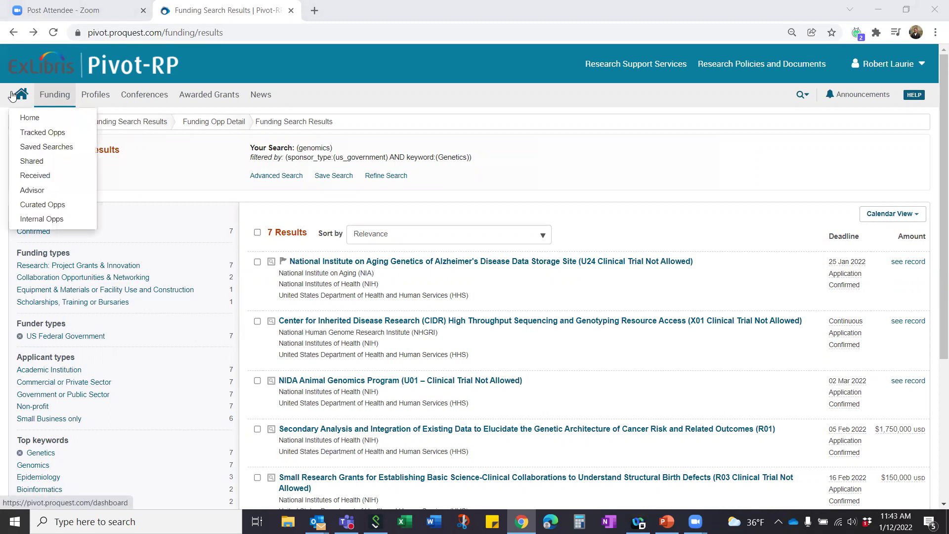
pyautogui.click(44, 144)
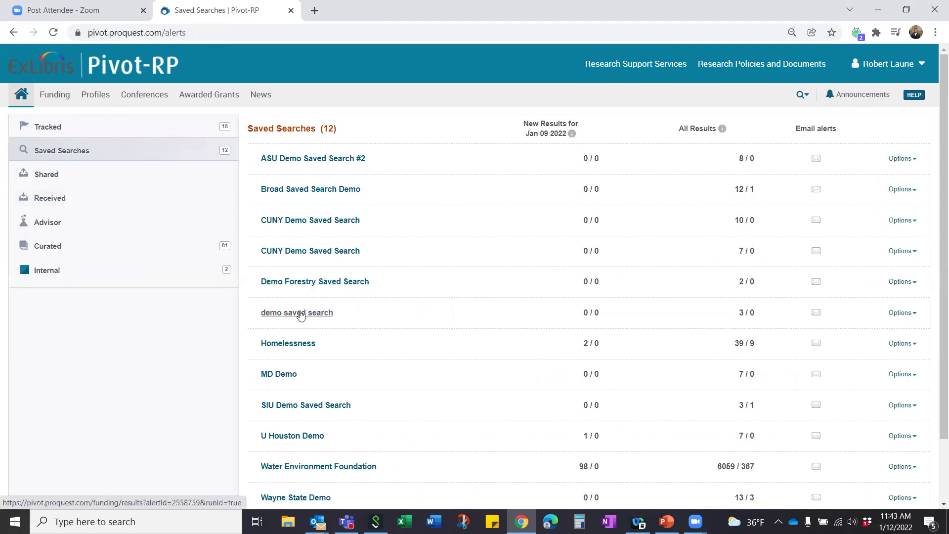
pyautogui.scroll(-2, 388, 288)
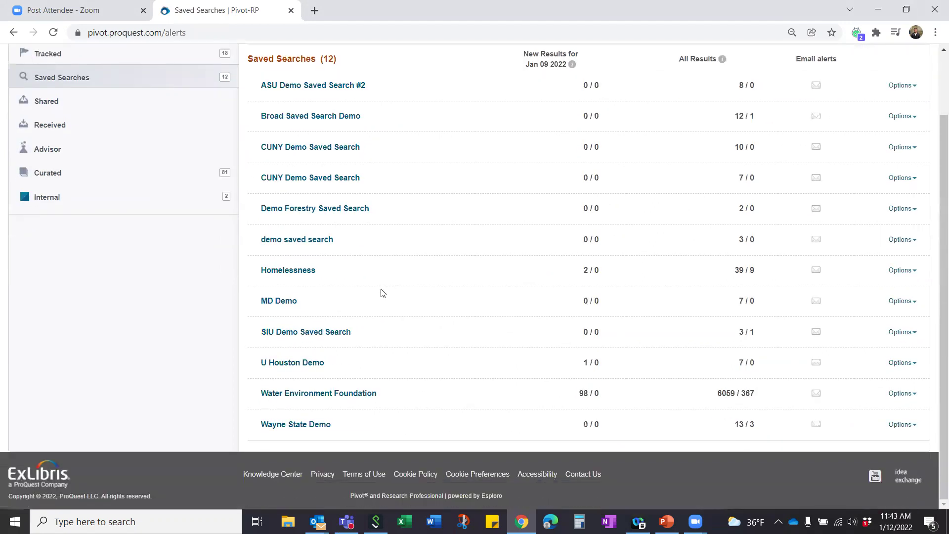
pyautogui.scroll(2, 381, 296)
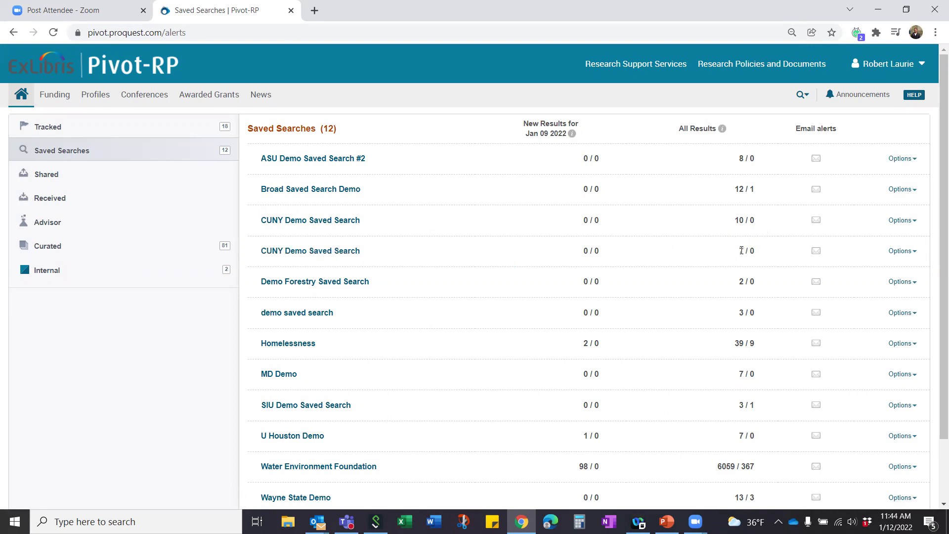
# Open the second of the two CUNY Demo Saved Search entries and show all of its results
pyautogui.moveTo(740, 248); pyautogui.dragTo(758, 252)
pyautogui.click(724, 127)
pyautogui.click(327, 256)
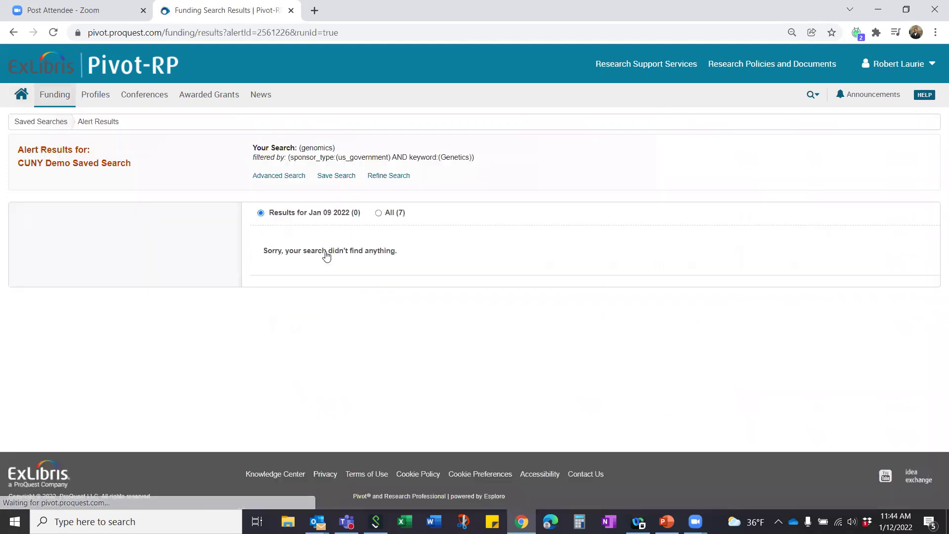
pyautogui.click(379, 213)
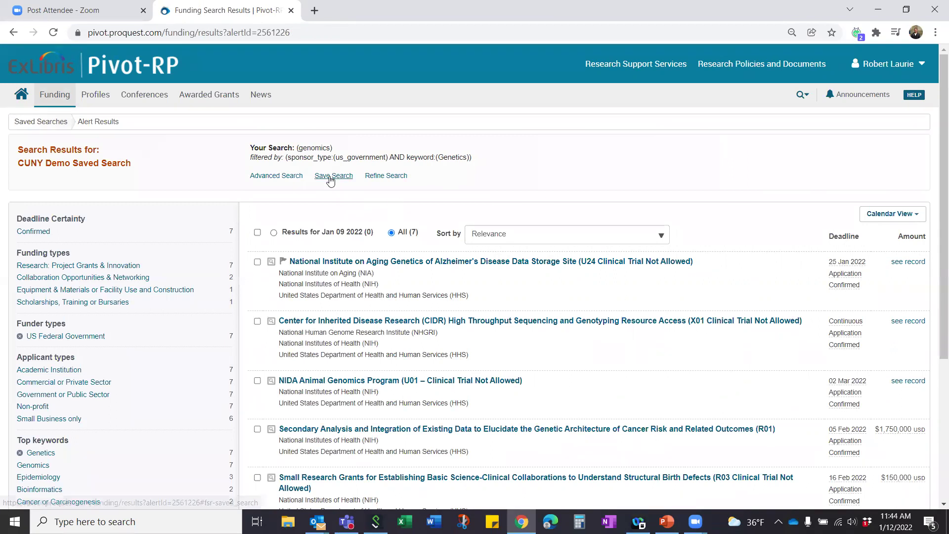
# Refine the saved search with an amount criterion of more than 100000
pyautogui.click(381, 177)
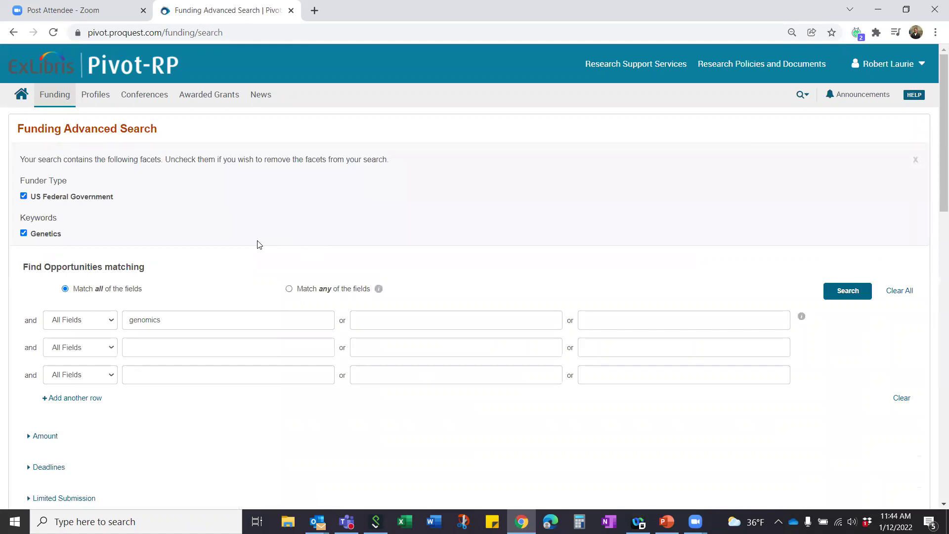
pyautogui.scroll(-4, 254, 250)
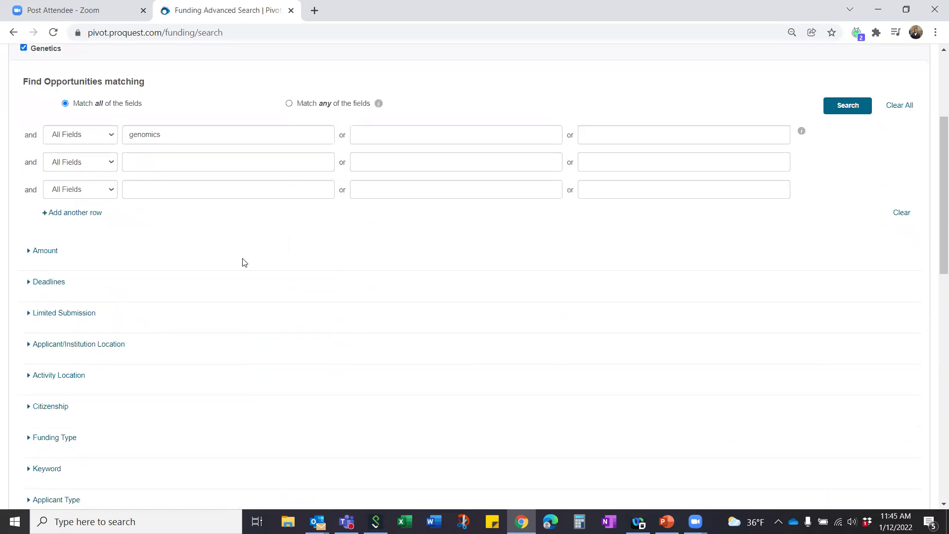
pyautogui.click(30, 253)
pyautogui.click(81, 275)
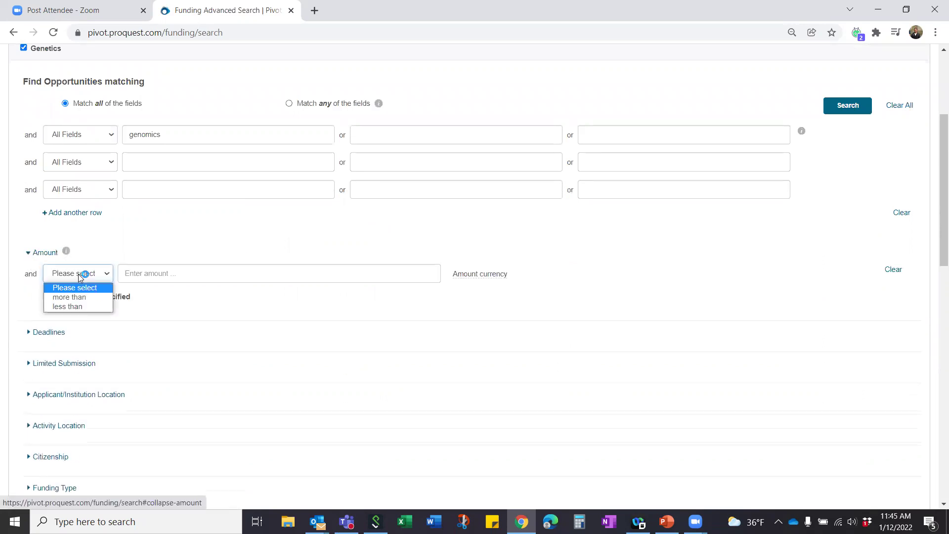
pyautogui.click(74, 299)
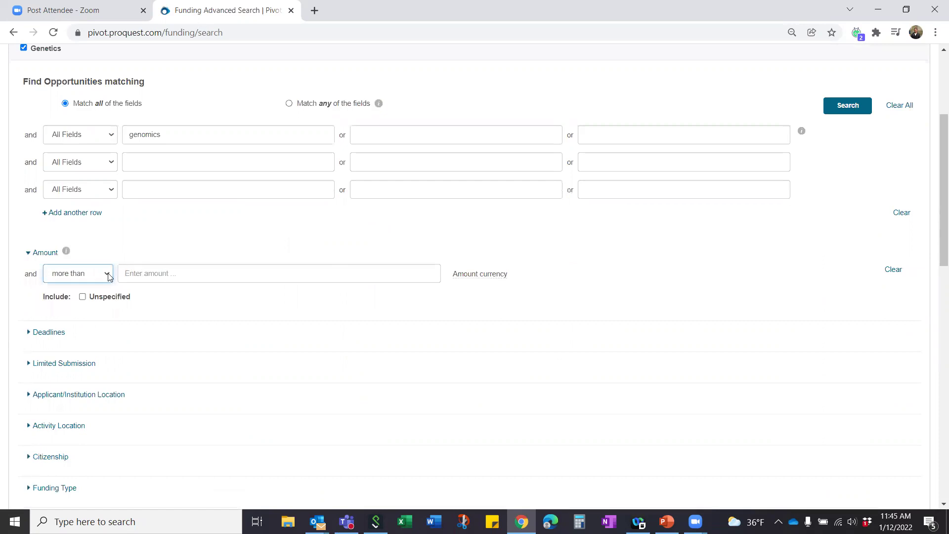
pyautogui.click(176, 278)
pyautogui.scroll(1, 151, 307)
pyautogui.click(146, 334)
pyautogui.click(136, 383)
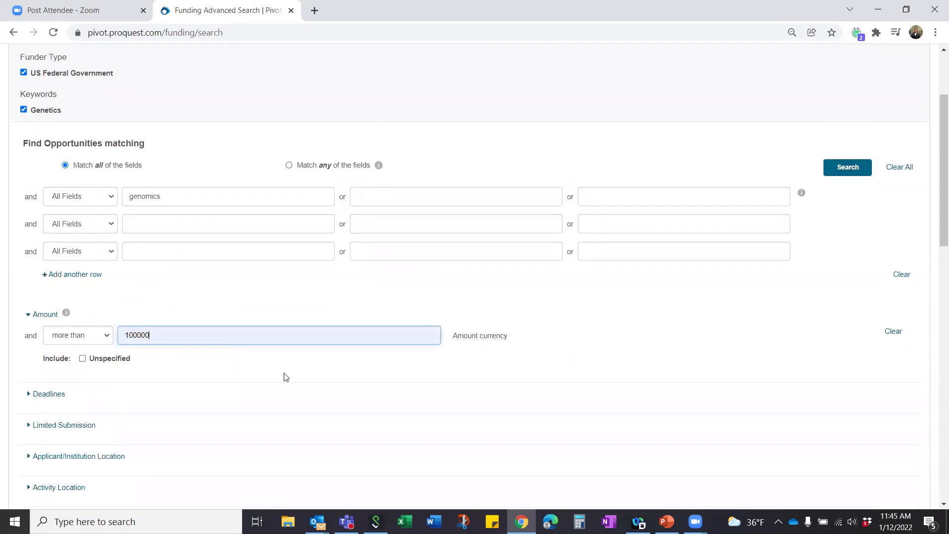
# Include opportunities with unspecified amounts, and expand the Limited Submission and Applicant/Institution Location criteria
pyautogui.scroll(-2, 535, 371)
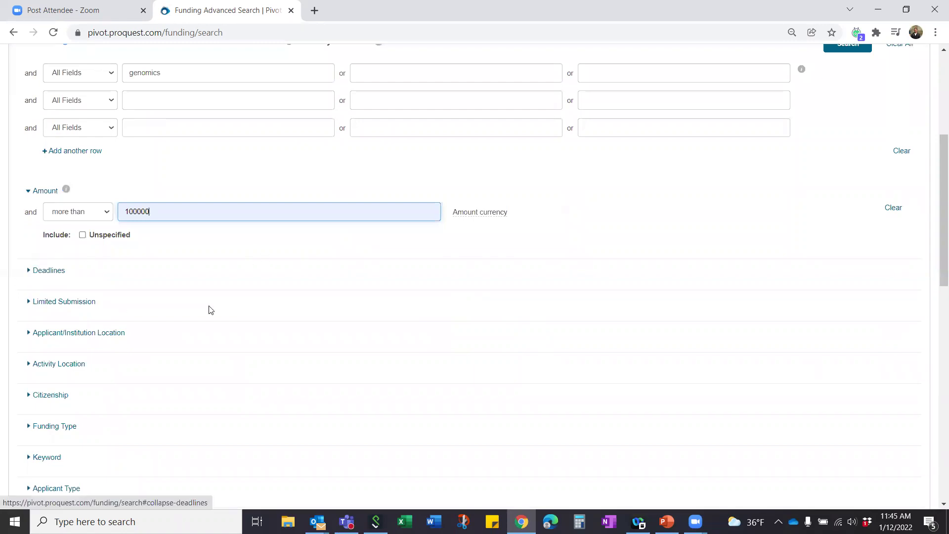
pyautogui.scroll(-2, 343, 271)
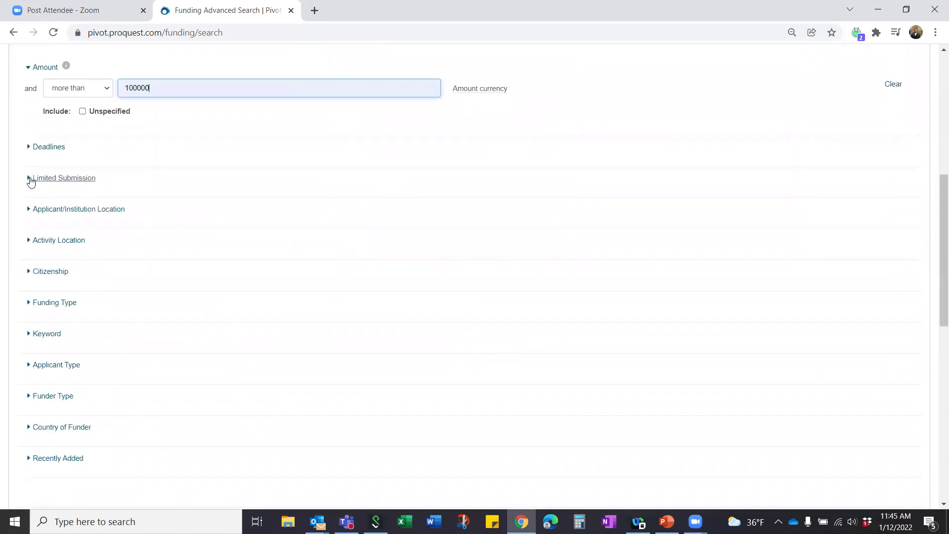
pyautogui.click(30, 181)
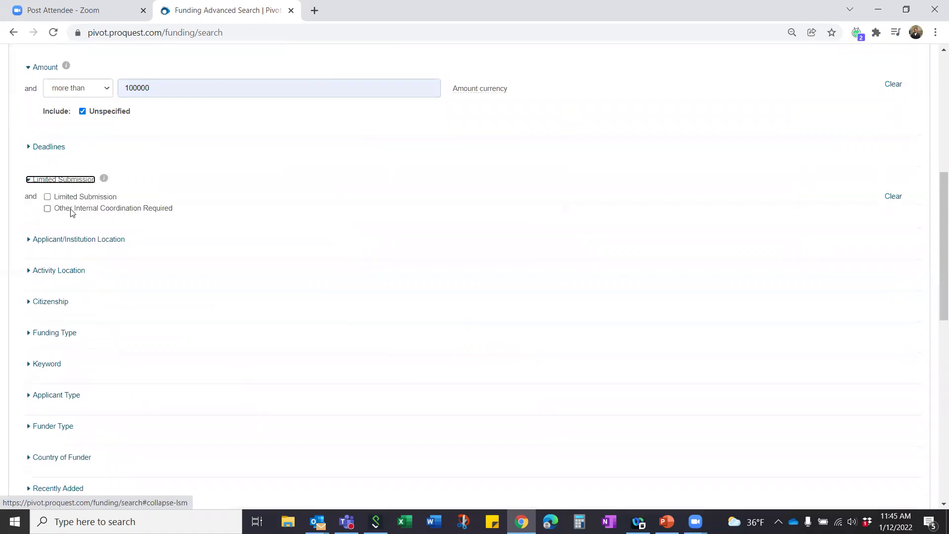
pyautogui.click(31, 241)
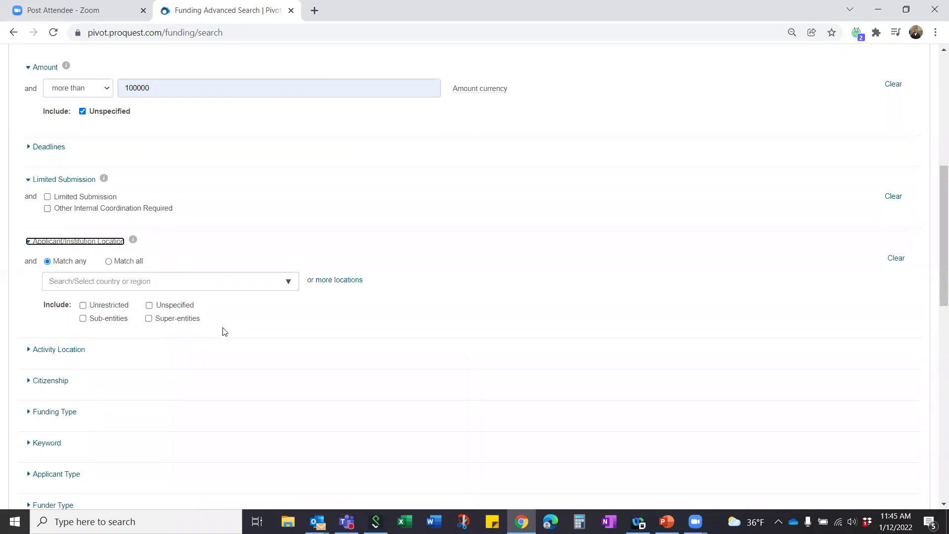
# Restrict the funding type to Prizes and Awards and Research: Project Grants & Innovation
pyautogui.scroll(-3, 225, 326)
pyautogui.scroll(-1, 38, 286)
pyautogui.click(29, 229)
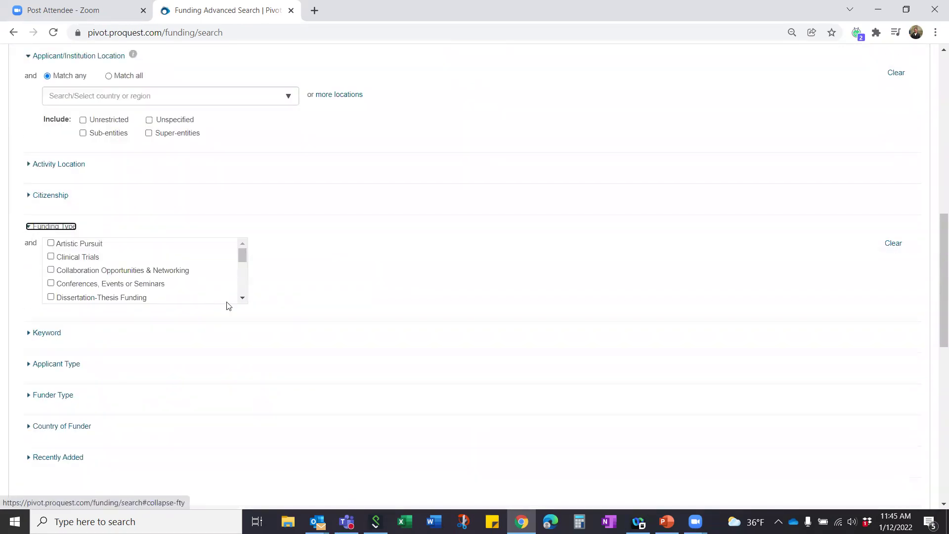
pyautogui.moveTo(242, 255); pyautogui.dragTo(242, 277)
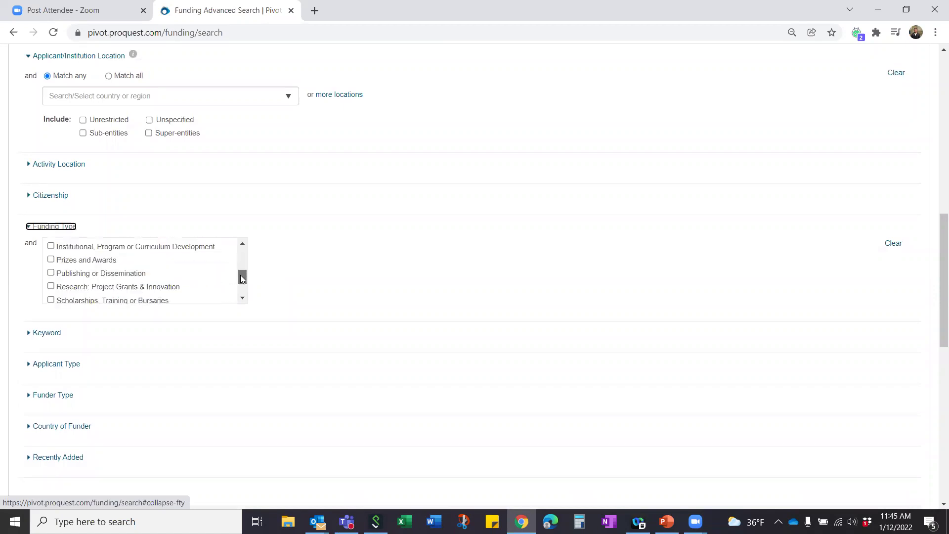
pyautogui.click(69, 260)
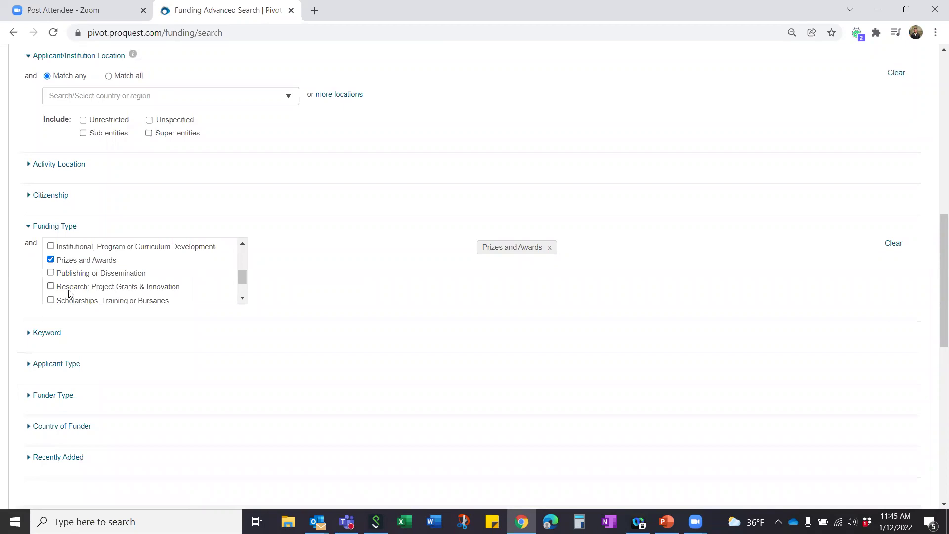
pyautogui.scroll(2, 69, 294)
pyautogui.scroll(-2, 163, 295)
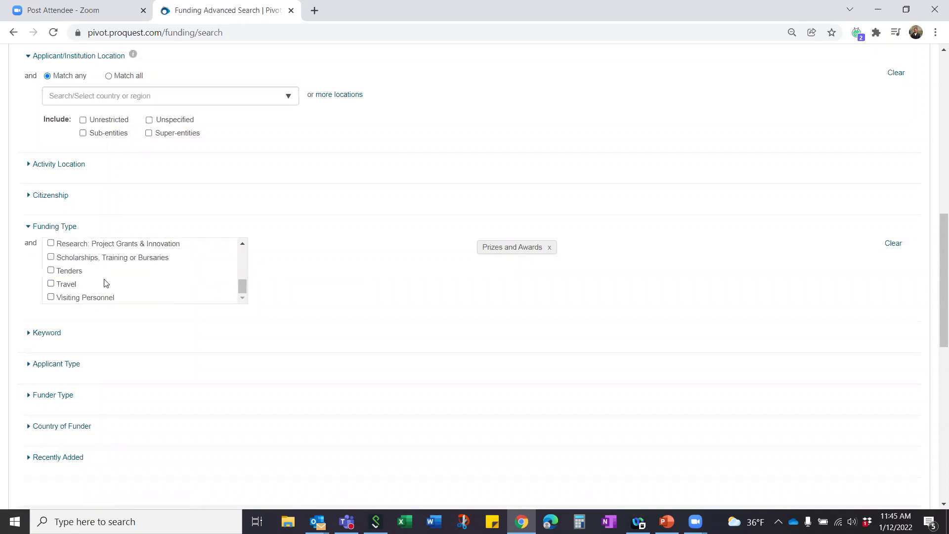
pyautogui.scroll(2, 95, 246)
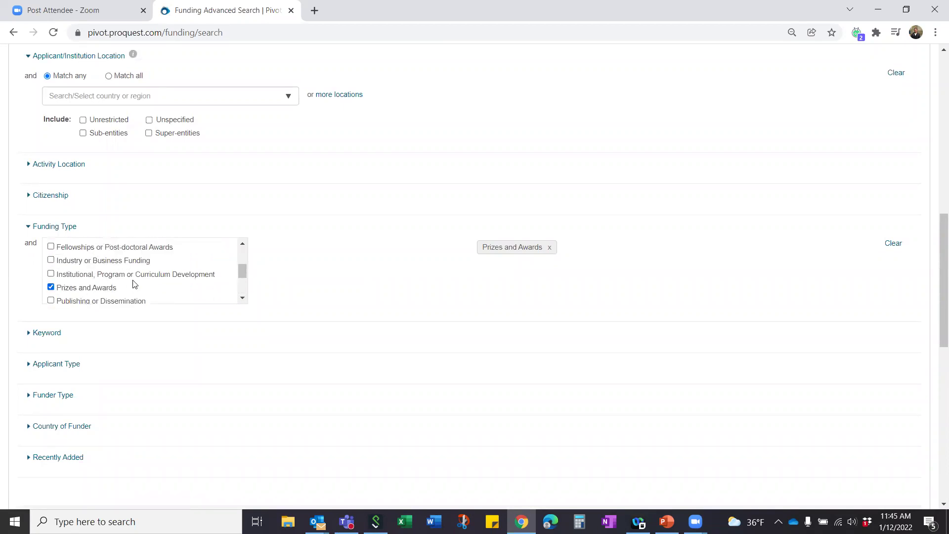
pyautogui.click(243, 298)
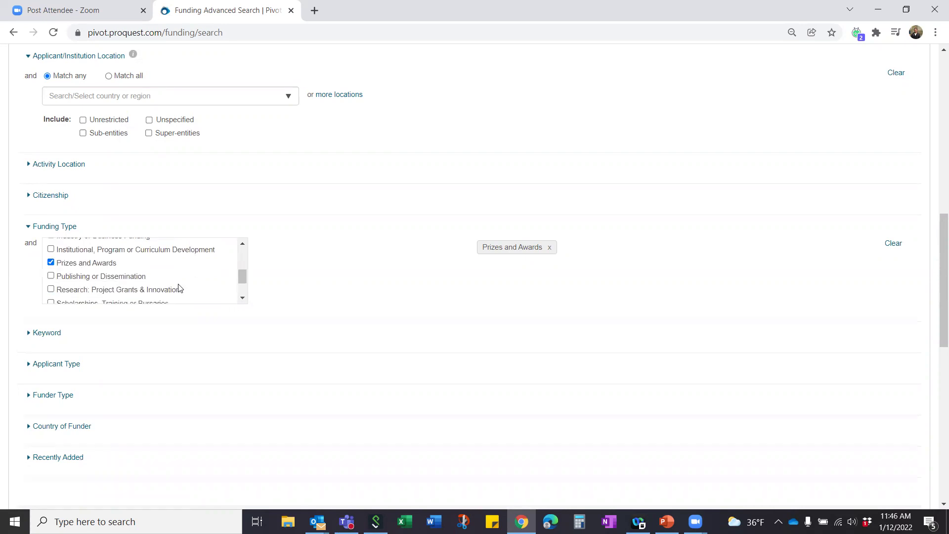
pyautogui.click(113, 291)
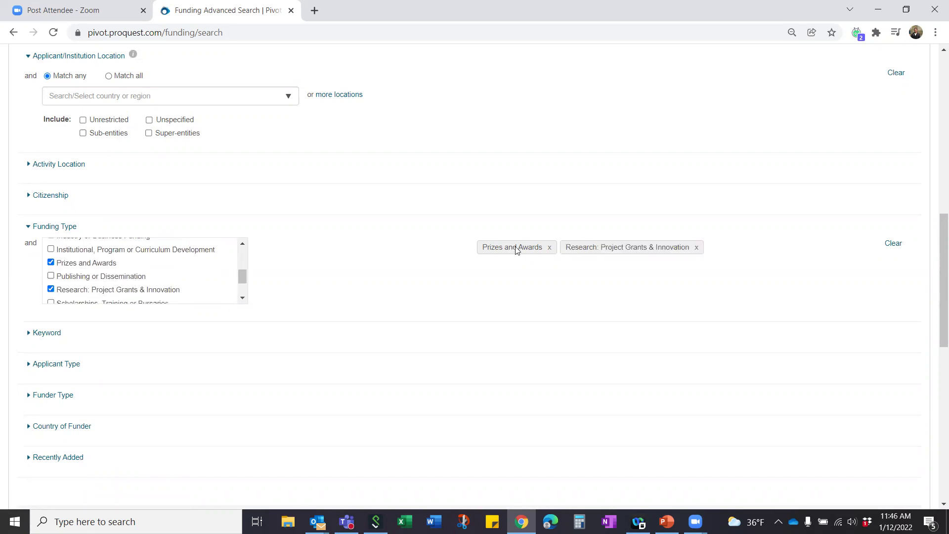
# Review the criteria for matching opportunities and examine the Exclude Opportunities matching section of the advanced search form
pyautogui.scroll(1, 677, 261)
pyautogui.scroll(-2, 269, 317)
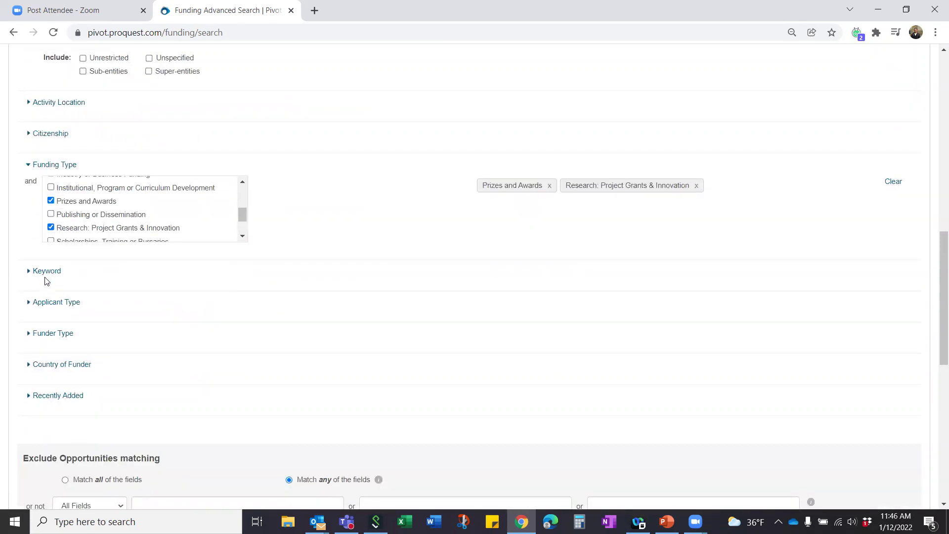
pyautogui.scroll(2, 182, 268)
pyautogui.scroll(6, 182, 269)
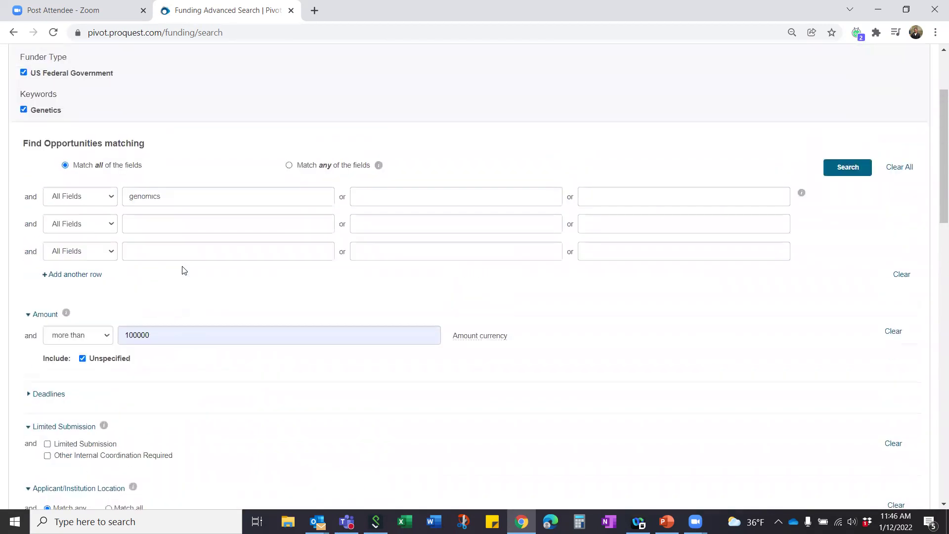
pyautogui.scroll(1, 182, 270)
pyautogui.scroll(-2, 182, 269)
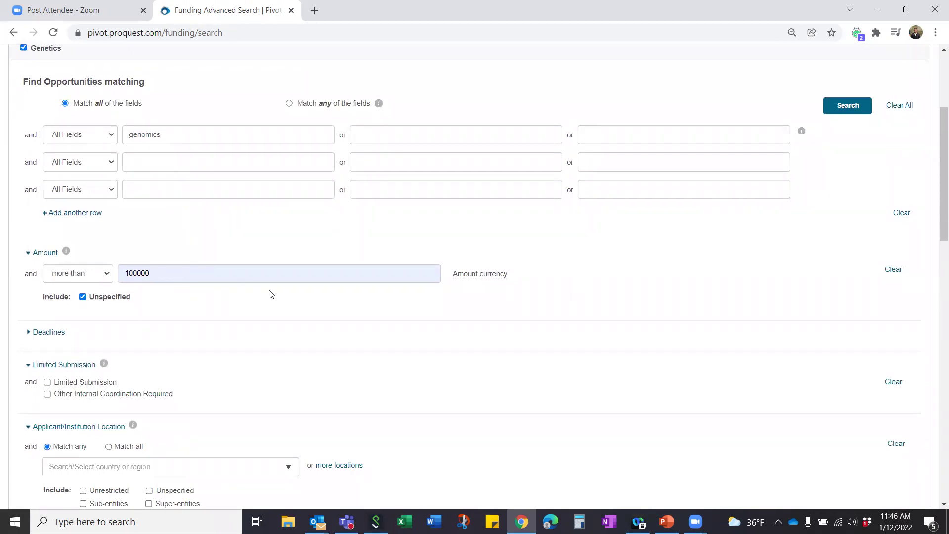
pyautogui.scroll(-6, 269, 292)
pyautogui.scroll(-4, 235, 231)
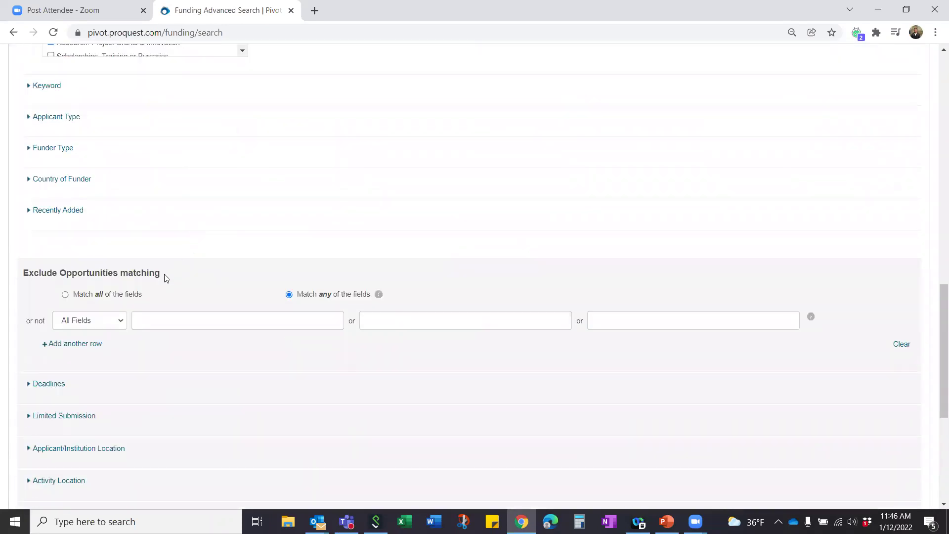
pyautogui.moveTo(159, 272); pyautogui.dragTo(27, 273)
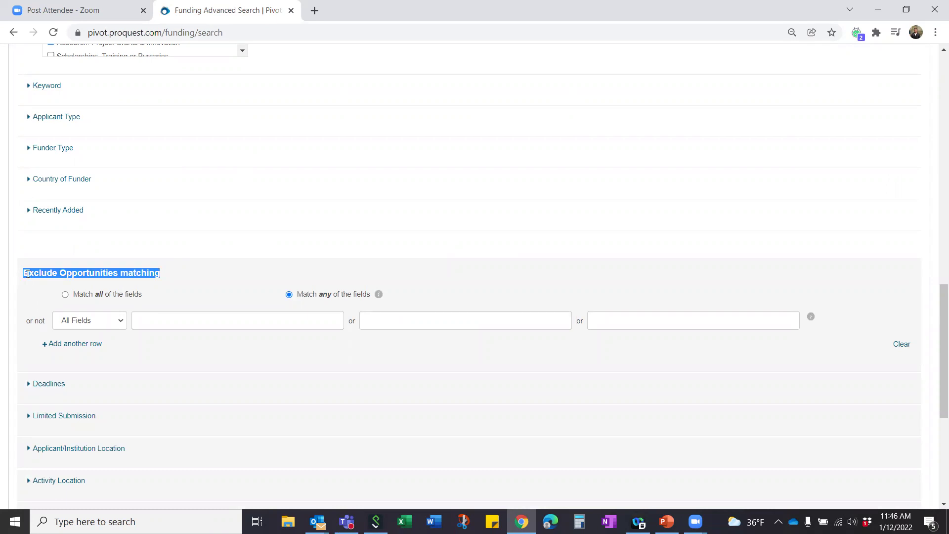
pyautogui.scroll(-3, 163, 267)
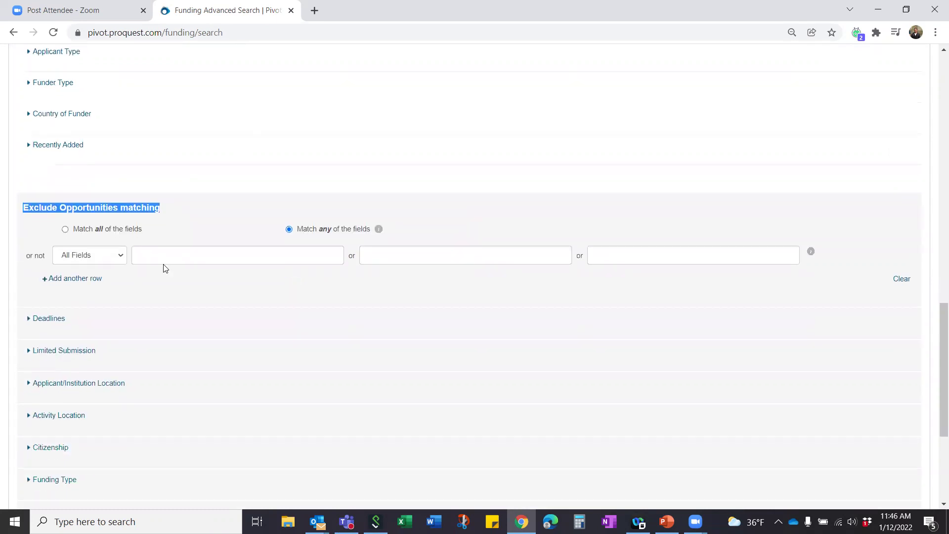
pyautogui.scroll(10, 267, 305)
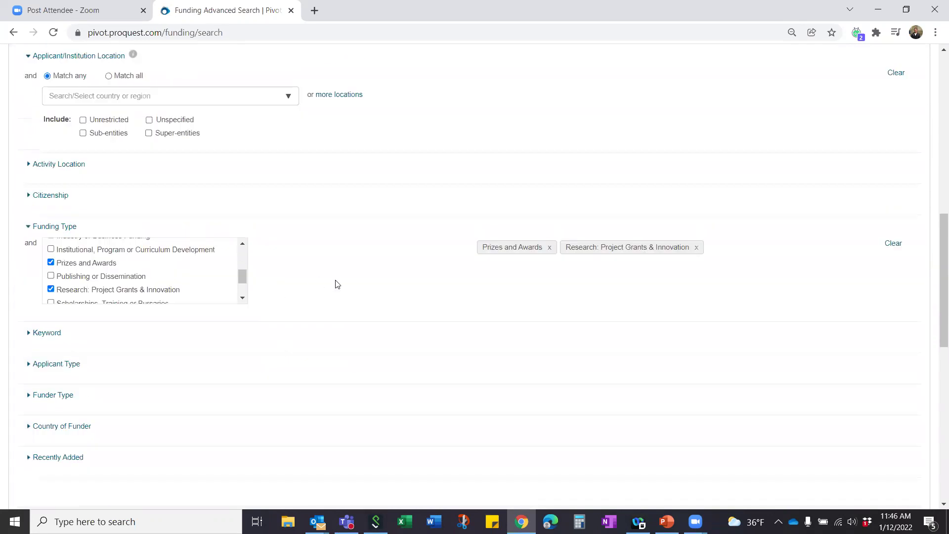
# Exclude opportunities with the applicant type Individuals: Undergraduate Student
pyautogui.scroll(-10, 316, 277)
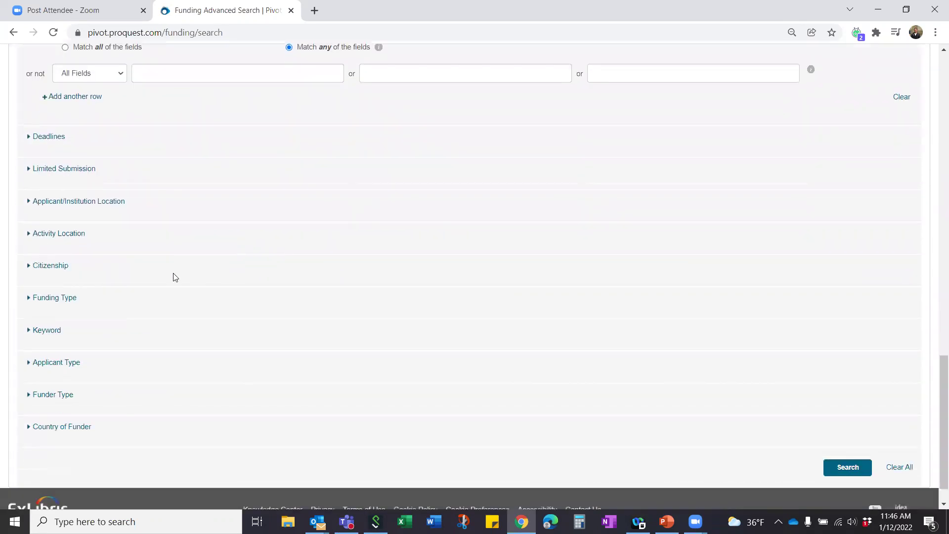
pyautogui.click(29, 364)
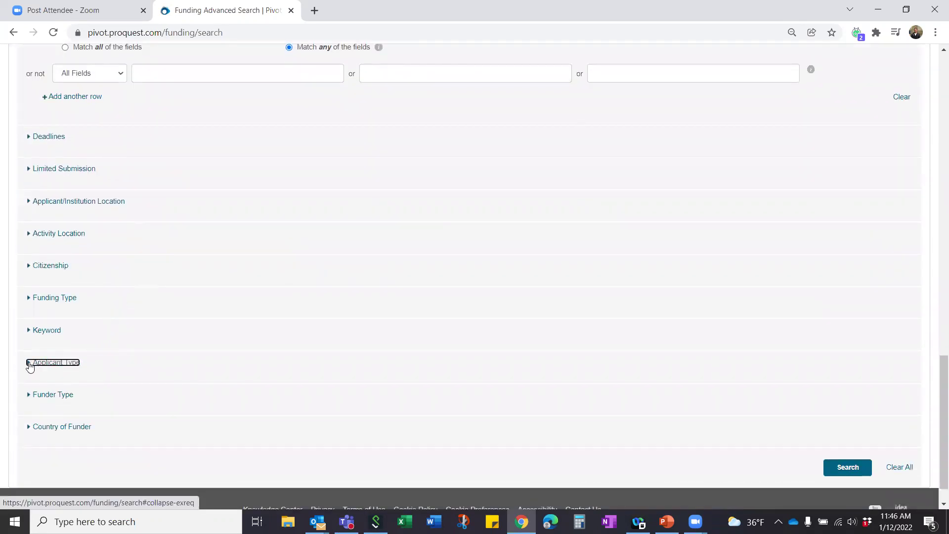
pyautogui.scroll(-5, 229, 424)
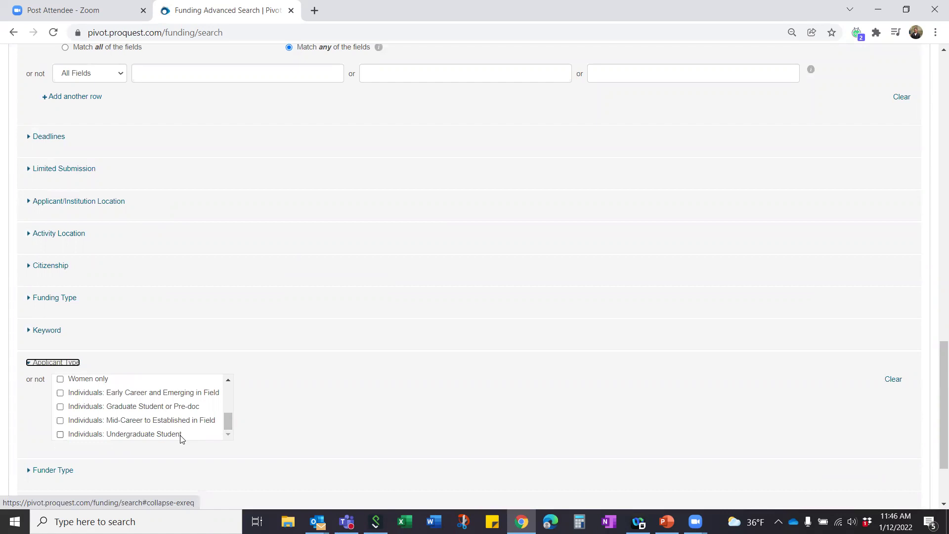
pyautogui.click(60, 435)
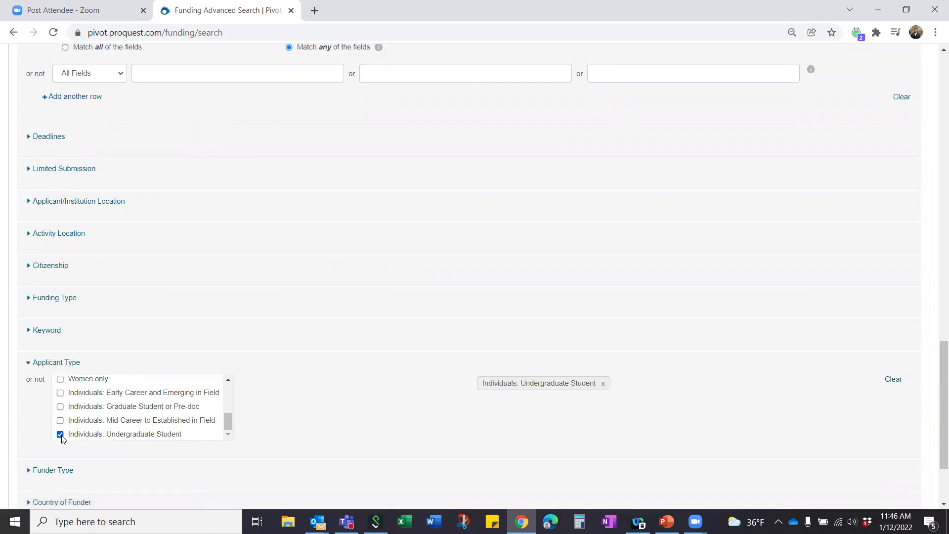
# Run the refined genomics search and look over all of its results and the available filters
pyautogui.scroll(5, 217, 341)
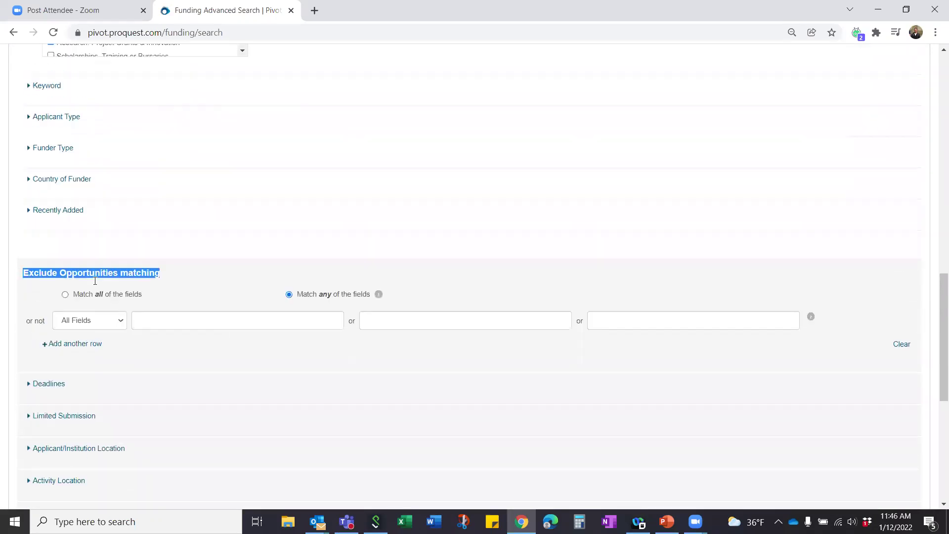
pyautogui.scroll(-4, 291, 384)
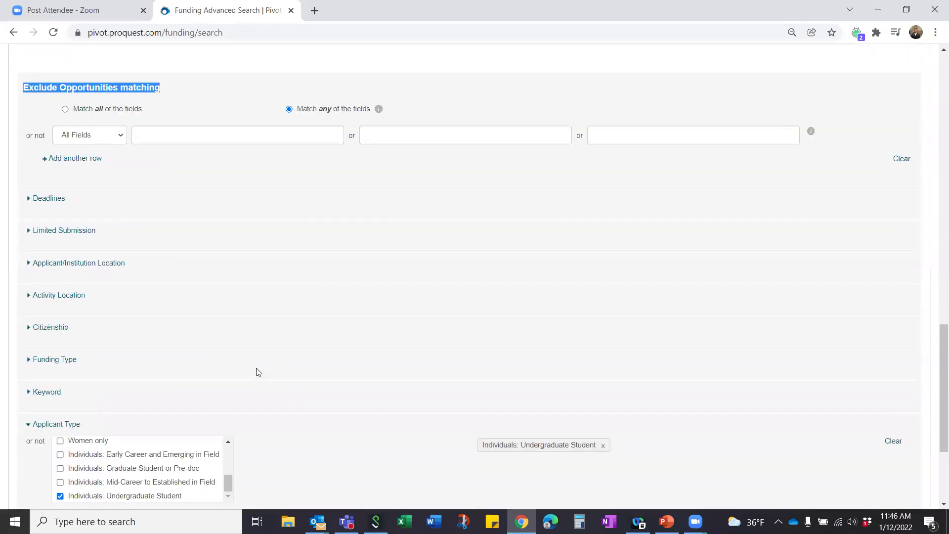
pyautogui.scroll(-3, 271, 365)
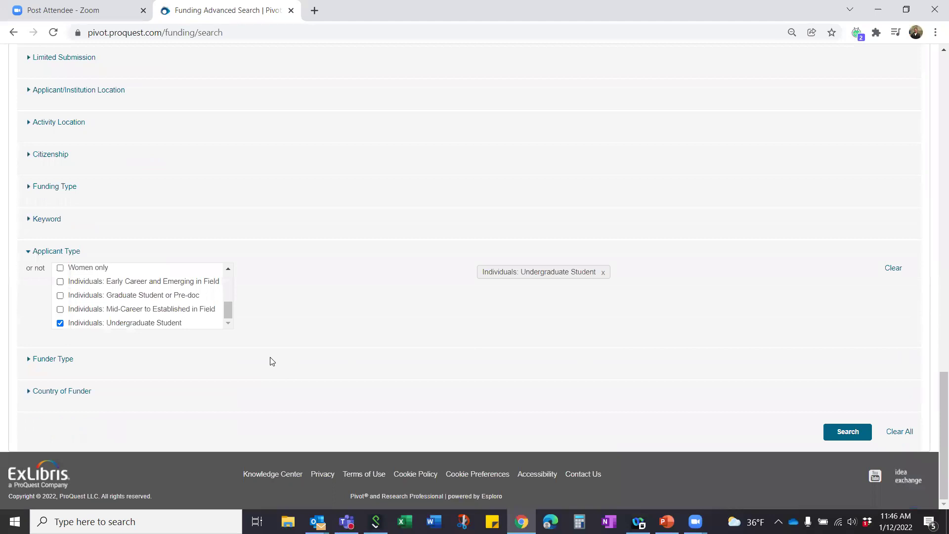
pyautogui.click(850, 434)
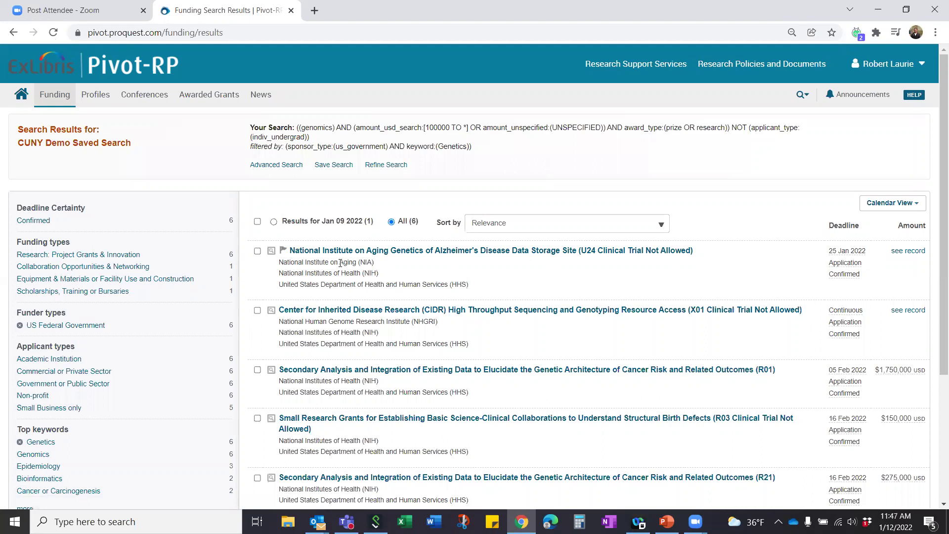
pyautogui.click(410, 230)
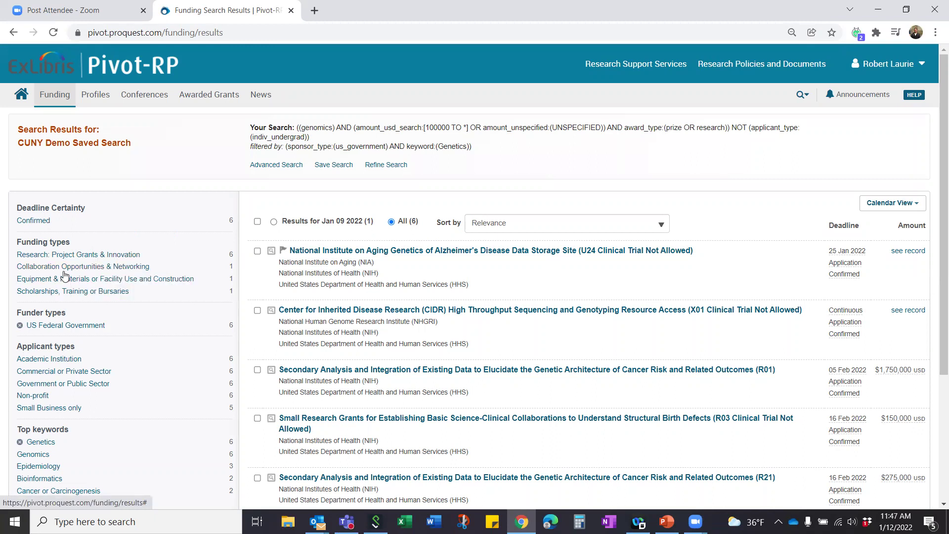
pyautogui.scroll(-1, 64, 276)
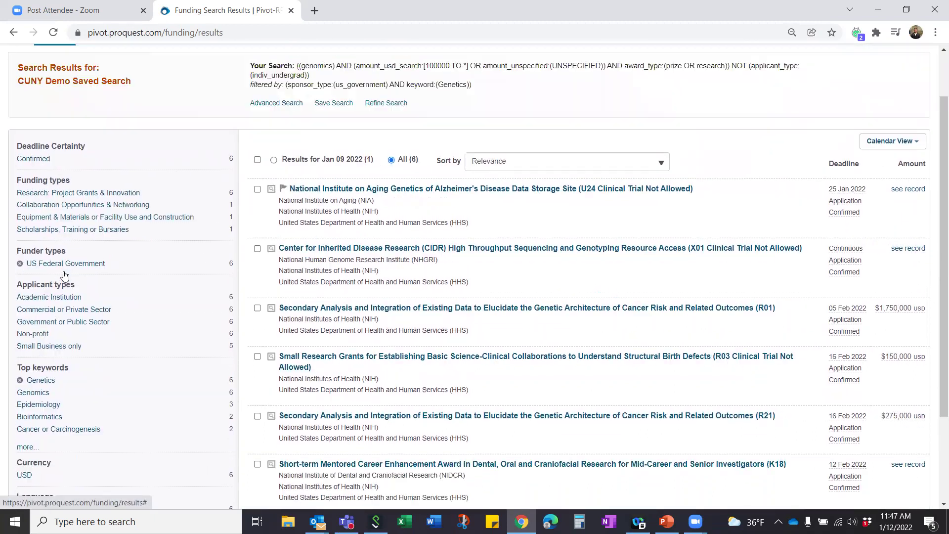
# Reopen the genomics search criteria for refinement and expand the Applicant Type criterion for matching opportunities
pyautogui.scroll(1, 64, 275)
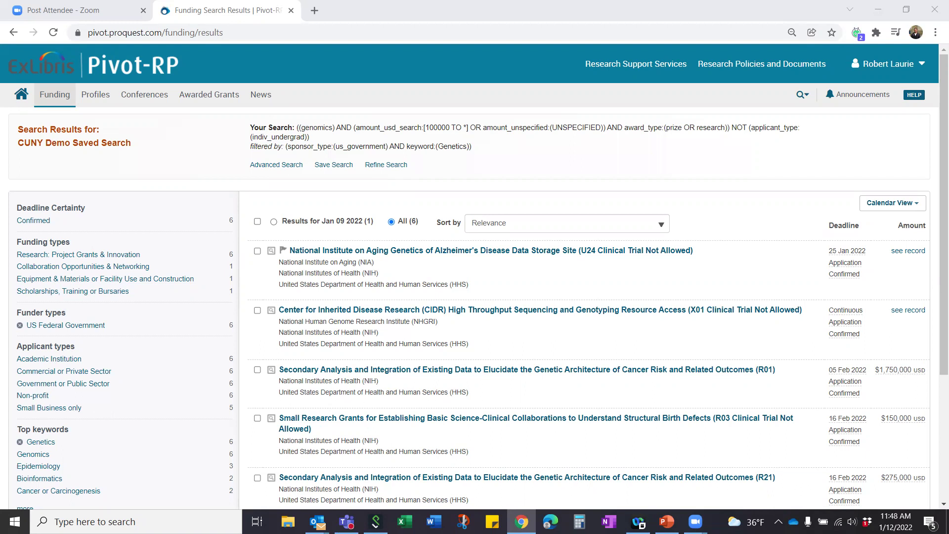
pyautogui.click(395, 166)
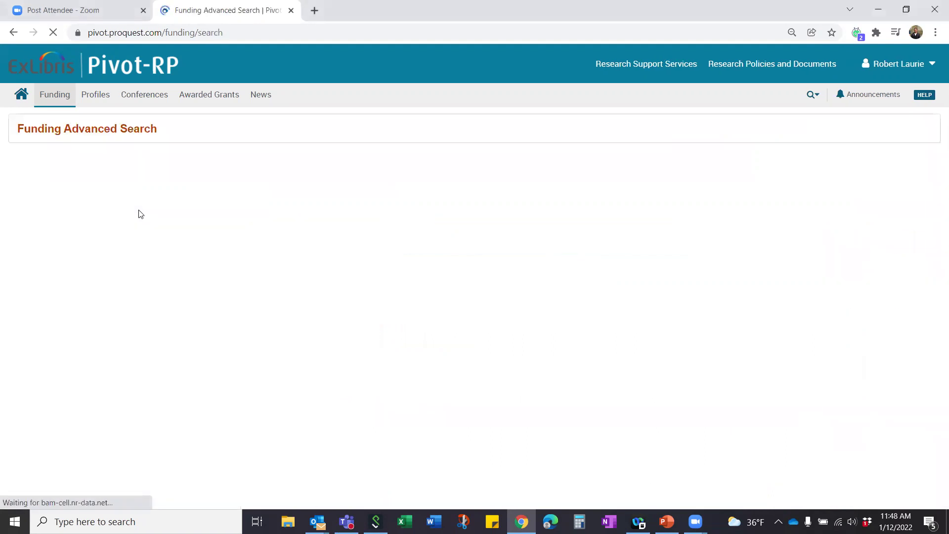
pyautogui.scroll(-10, 222, 267)
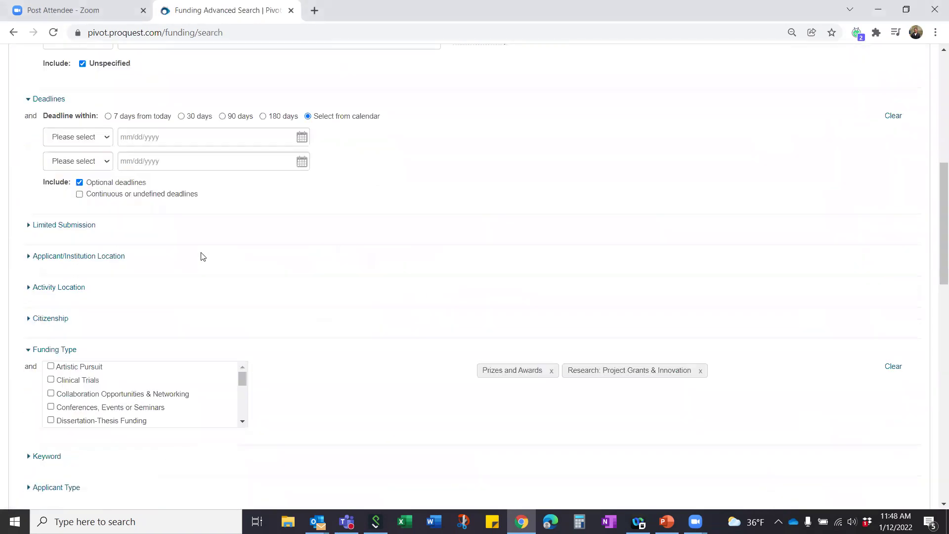
pyautogui.scroll(-3, 188, 255)
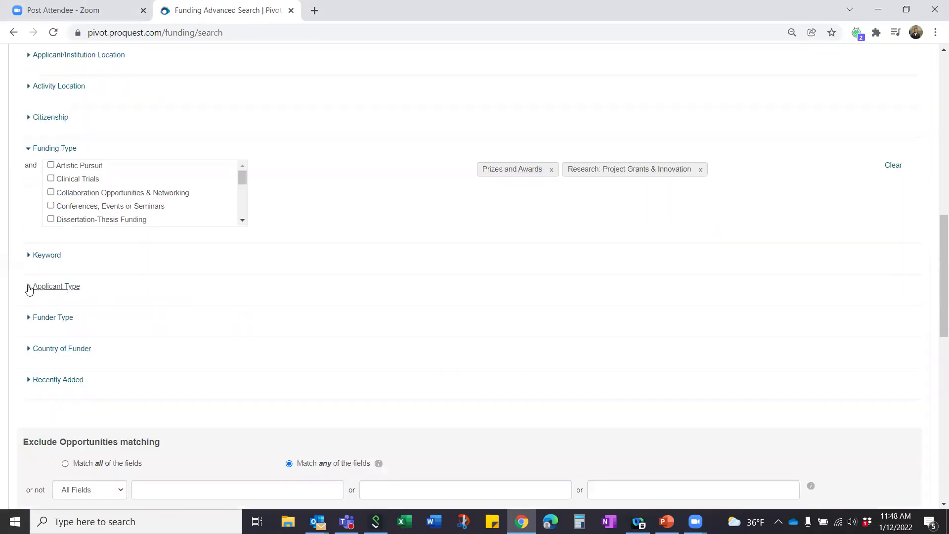
pyautogui.click(28, 287)
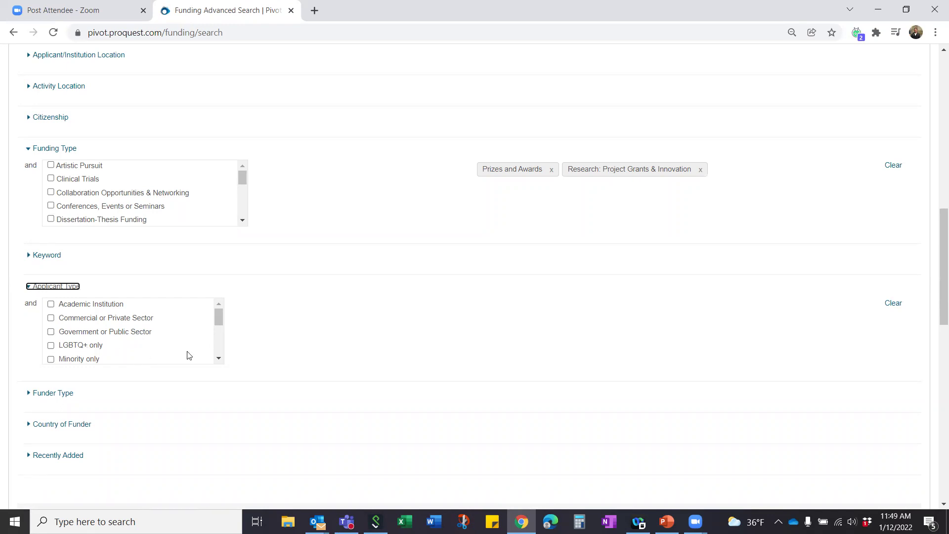
# Restrict the applicant type to Women only and review the other criteria of the refined search
pyautogui.click(218, 357)
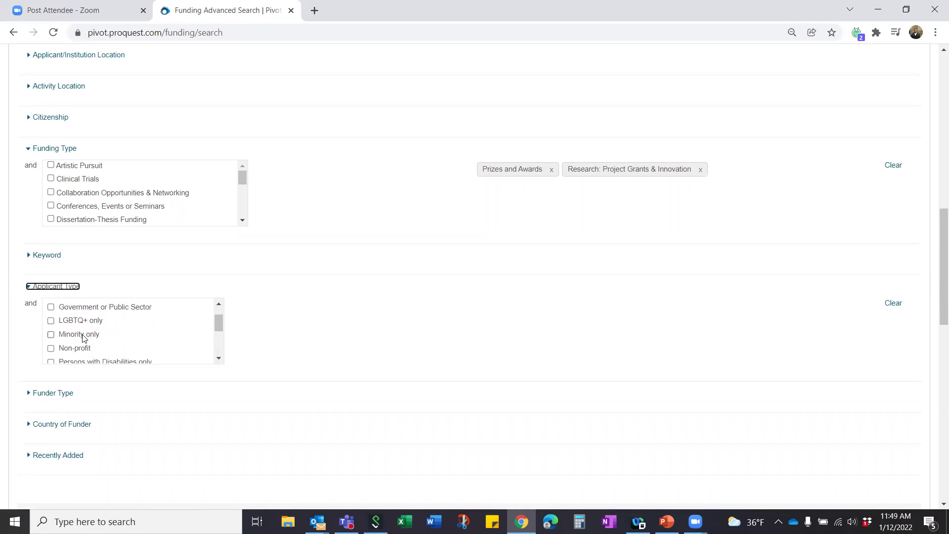
pyautogui.scroll(1, 83, 332)
pyautogui.click(219, 357)
pyautogui.click(218, 358)
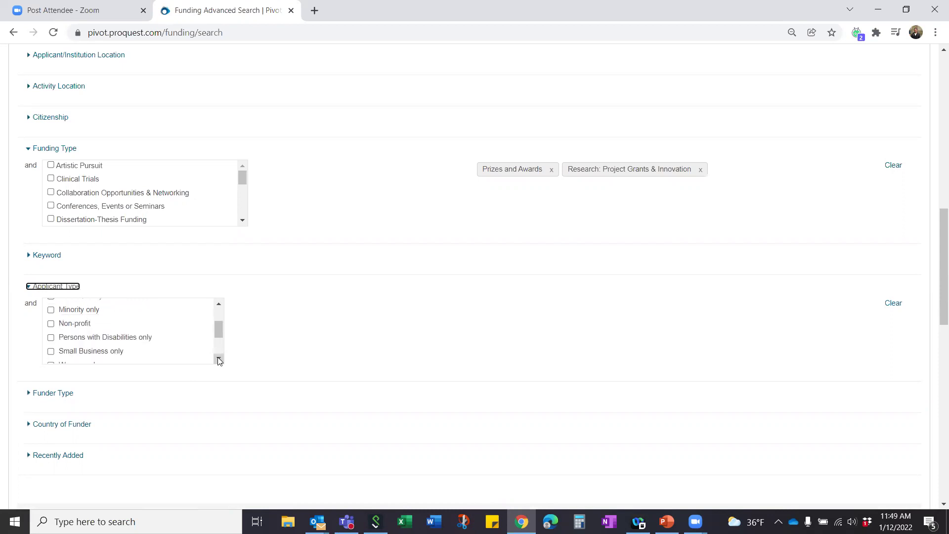
pyautogui.click(219, 358)
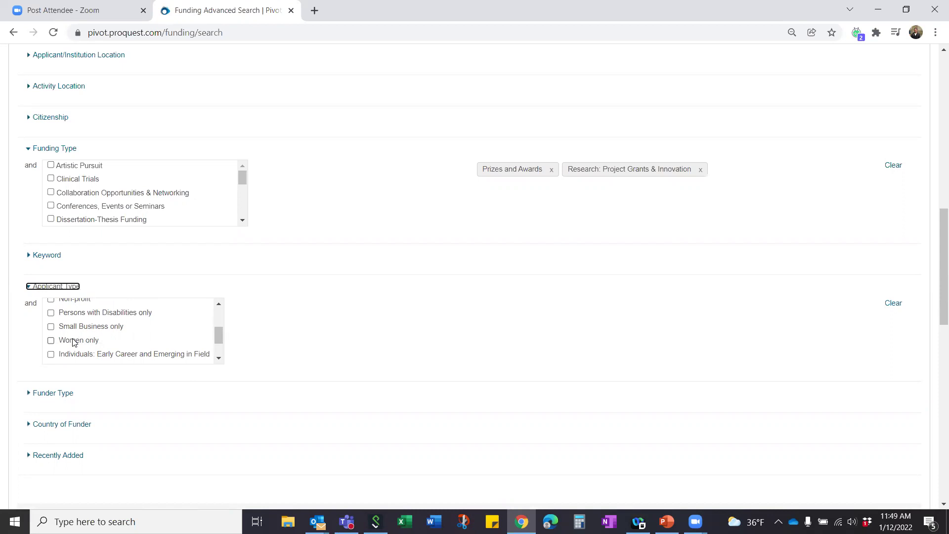
pyautogui.scroll(2, 79, 341)
pyautogui.scroll(-2, 113, 345)
pyautogui.click(51, 341)
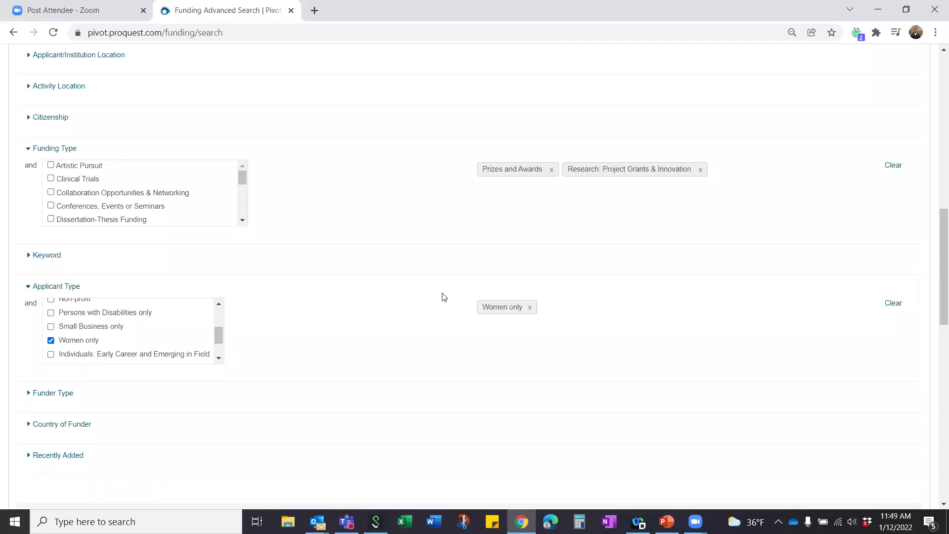
pyautogui.scroll(9, 440, 297)
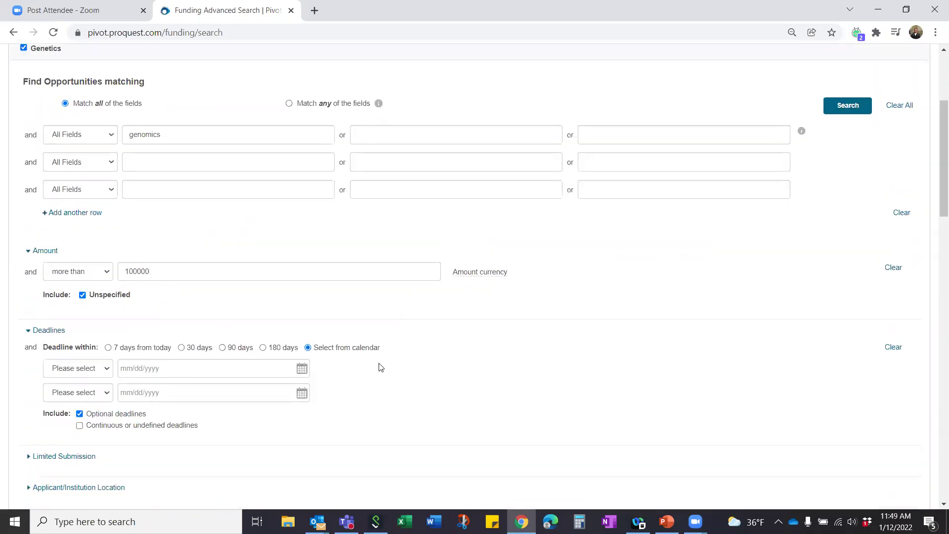
pyautogui.scroll(-8, 378, 363)
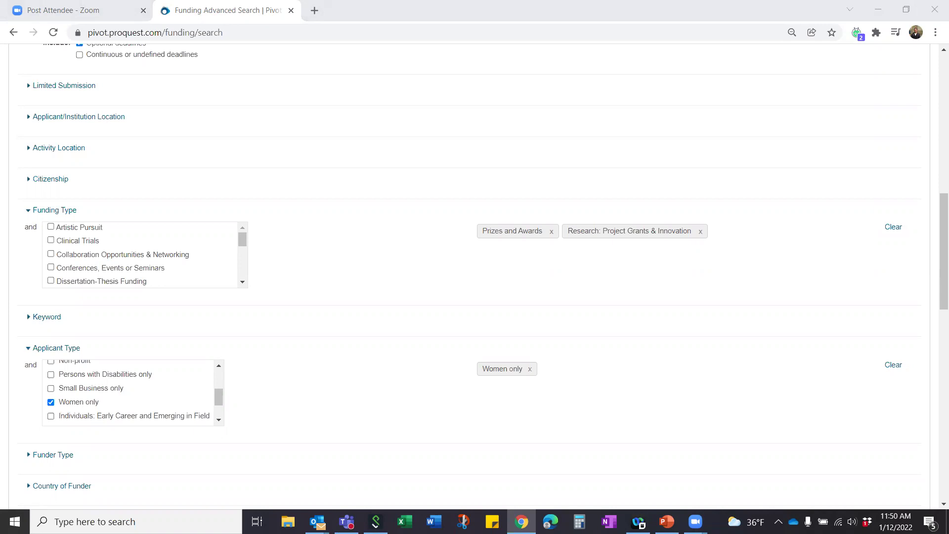
pyautogui.scroll(12, 405, 309)
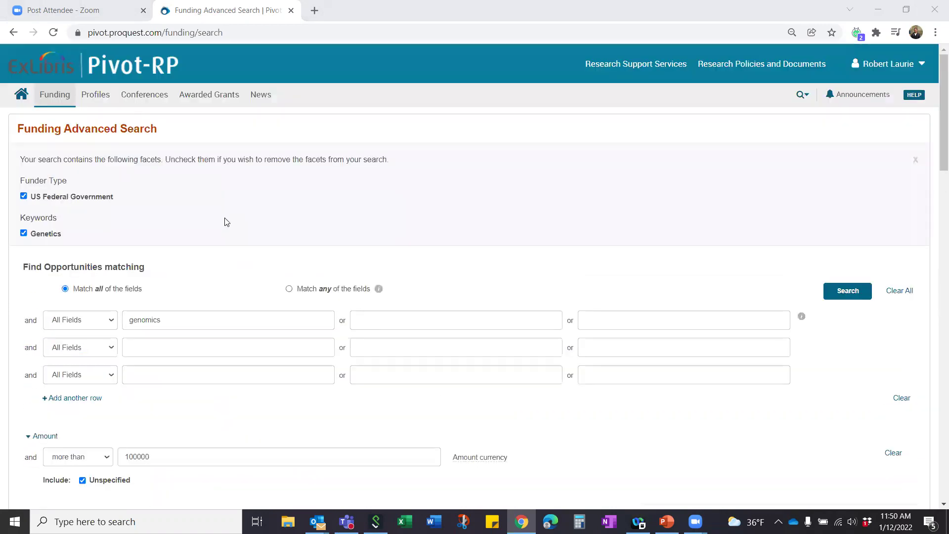
# Open the funding discovery page and compare its search modes by funder, by keyword and across all fields
pyautogui.click(44, 97)
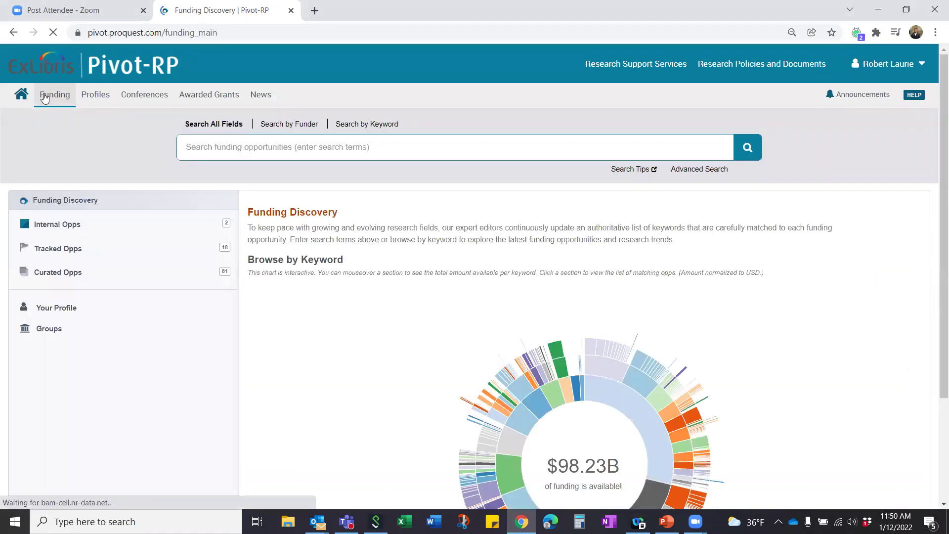
pyautogui.click(278, 128)
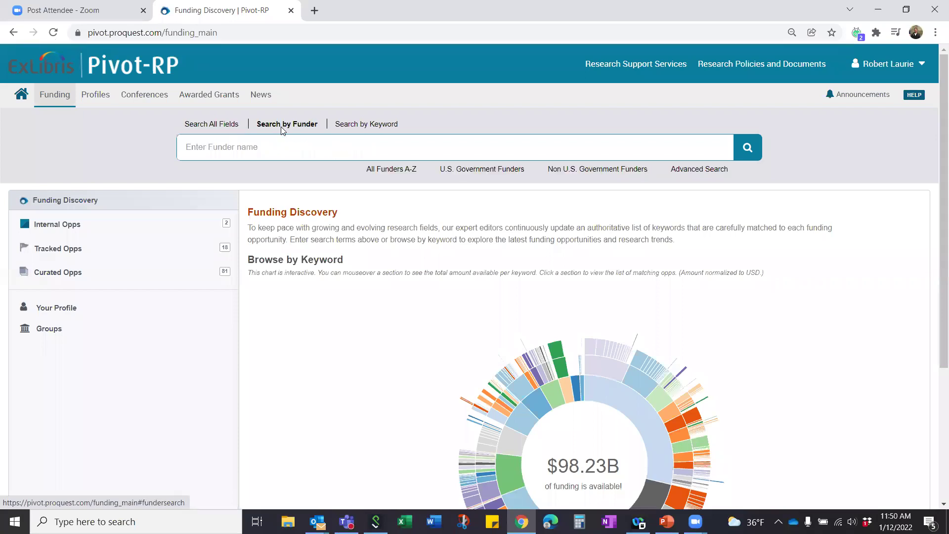
pyautogui.click(372, 131)
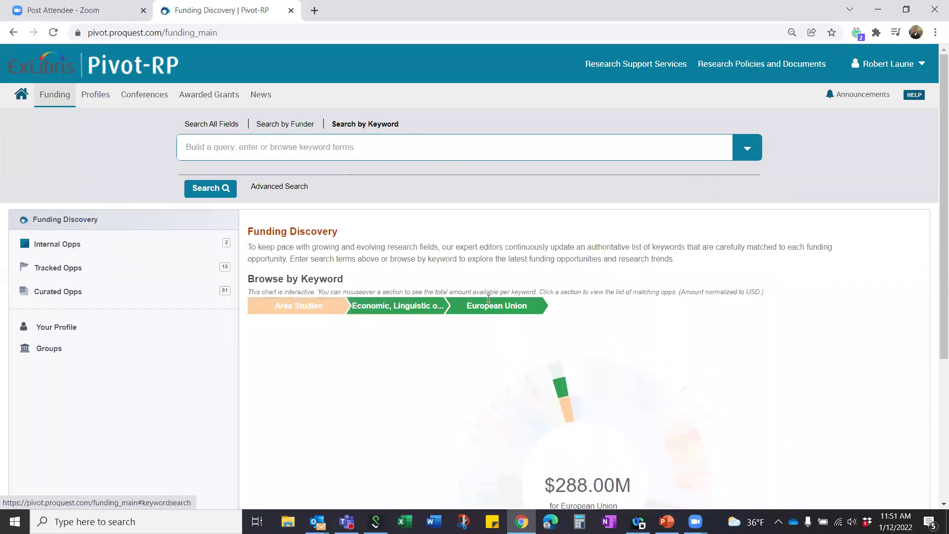
pyautogui.click(219, 126)
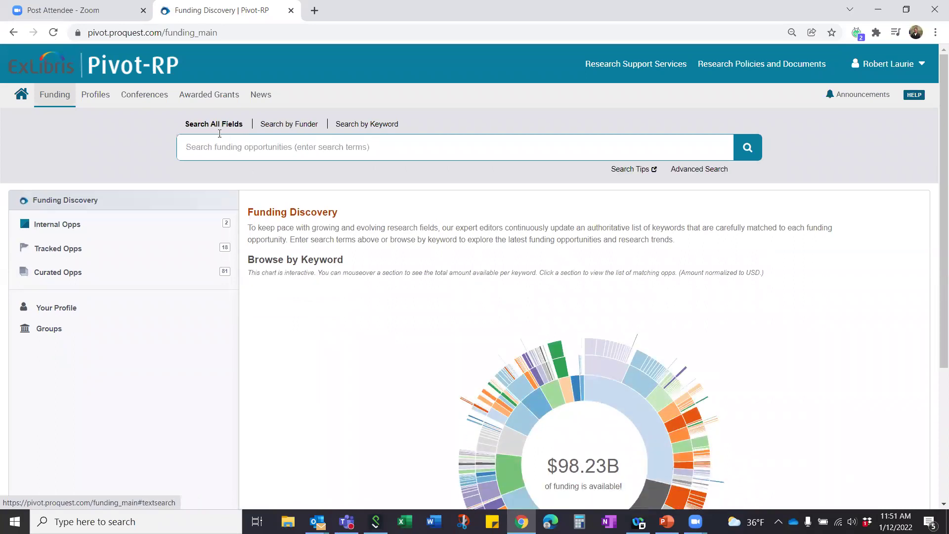
# Open a blank advanced funding search and look over its search fields and criteria
pyautogui.click(695, 171)
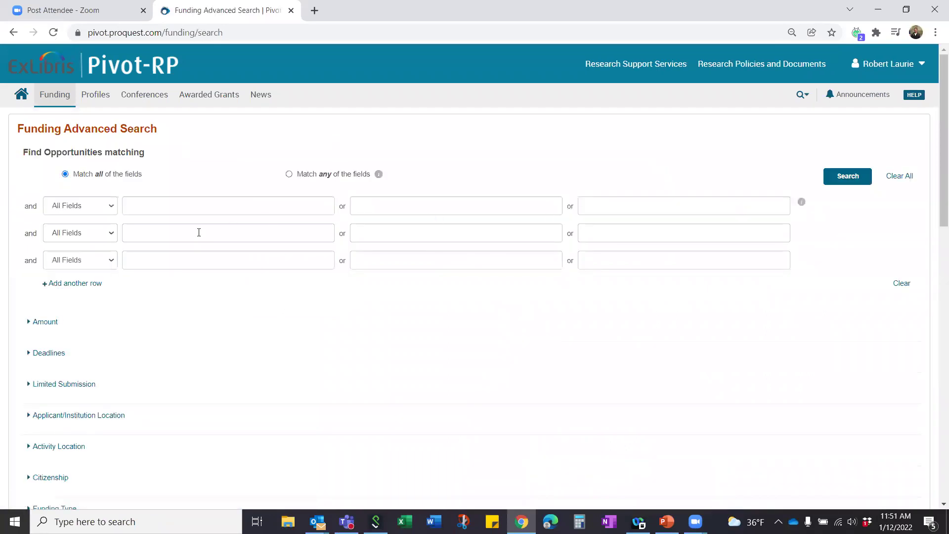
pyautogui.click(218, 211)
pyautogui.scroll(-1, 218, 213)
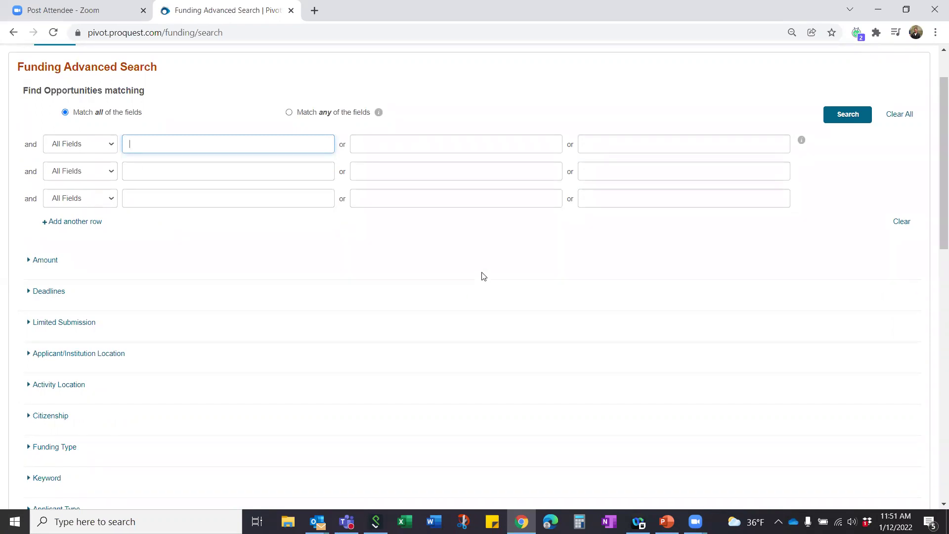
pyautogui.scroll(2, 481, 277)
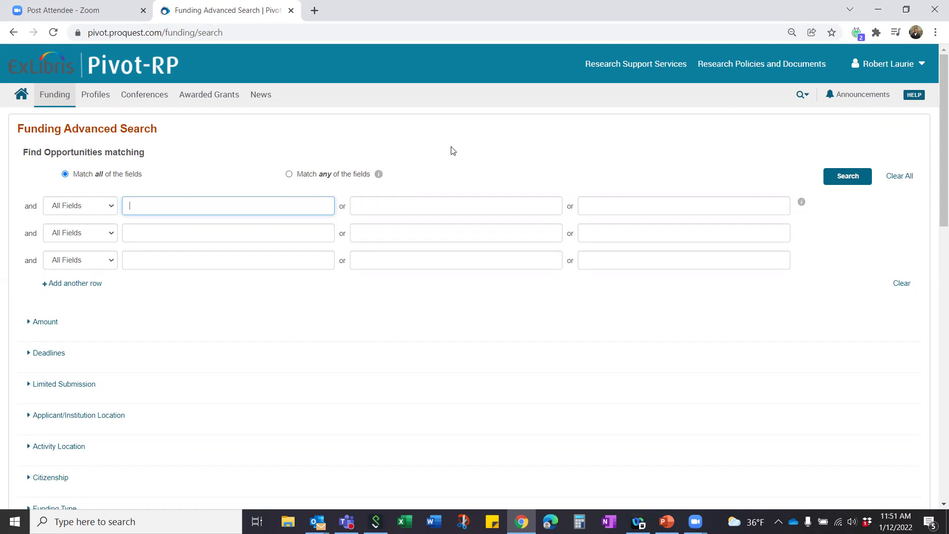
# Return to the home dashboard and open the help page with the contact and support options
pyautogui.click(38, 96)
pyautogui.click(23, 119)
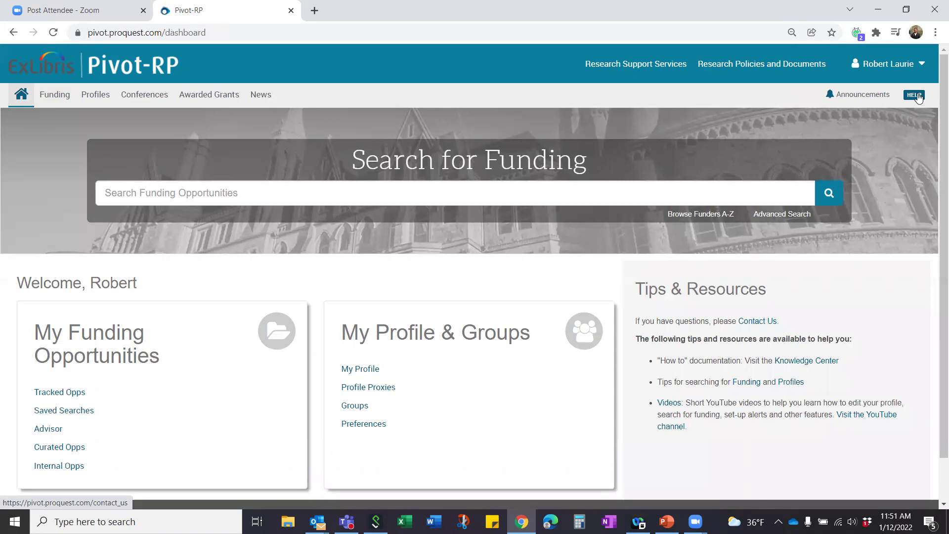
pyautogui.click(918, 97)
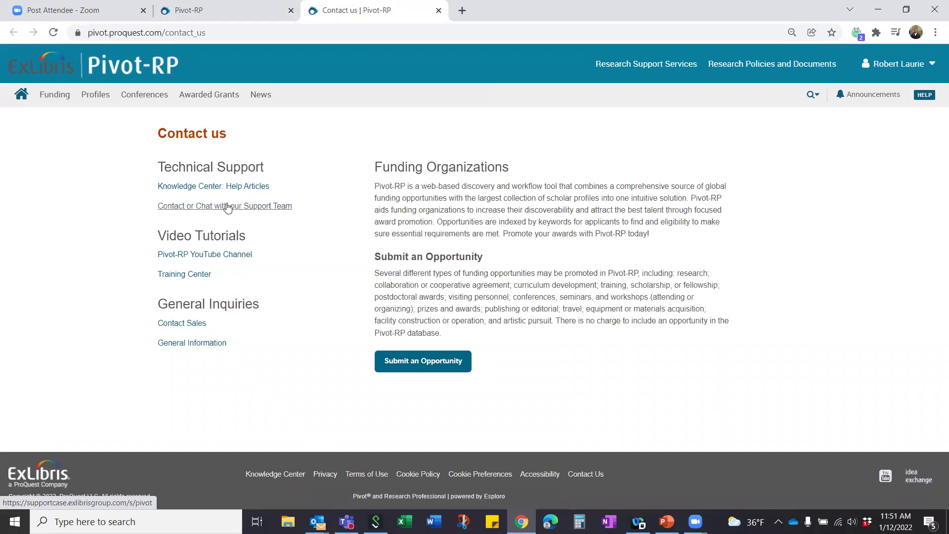
# Open the Knowledge Center help articles and preview the topics under Product Documentation, Release Notes and Knowledge Articles
pyautogui.click(192, 187)
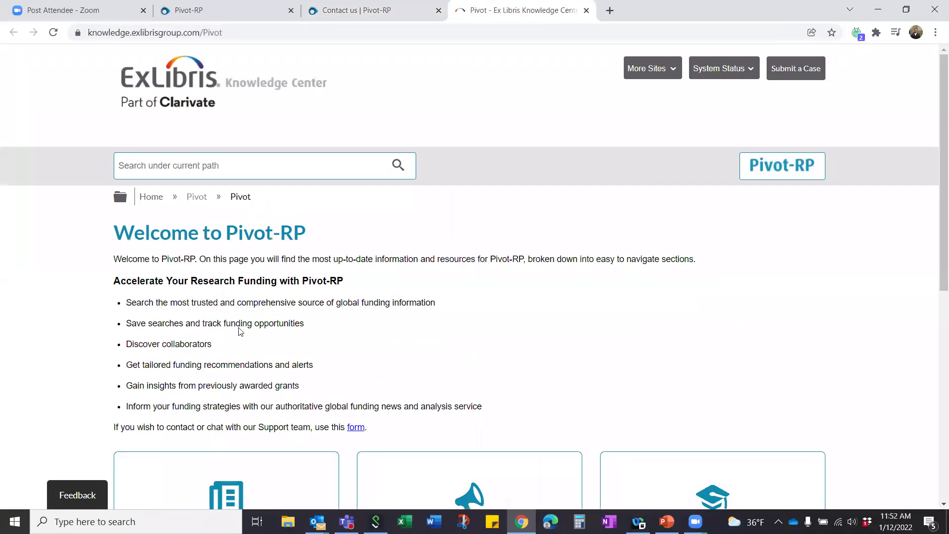
pyautogui.scroll(-1, 247, 296)
pyautogui.scroll(-3, 237, 287)
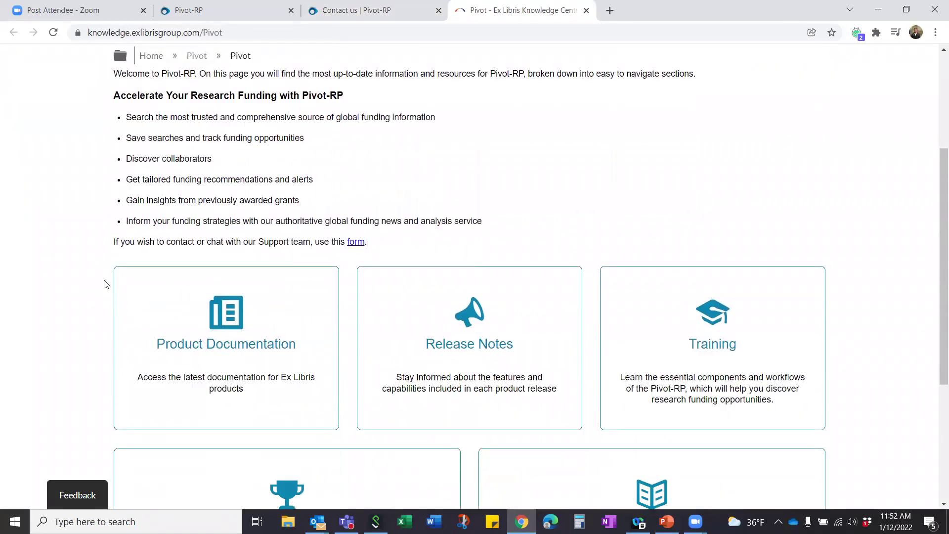
pyautogui.moveTo(210, 276)
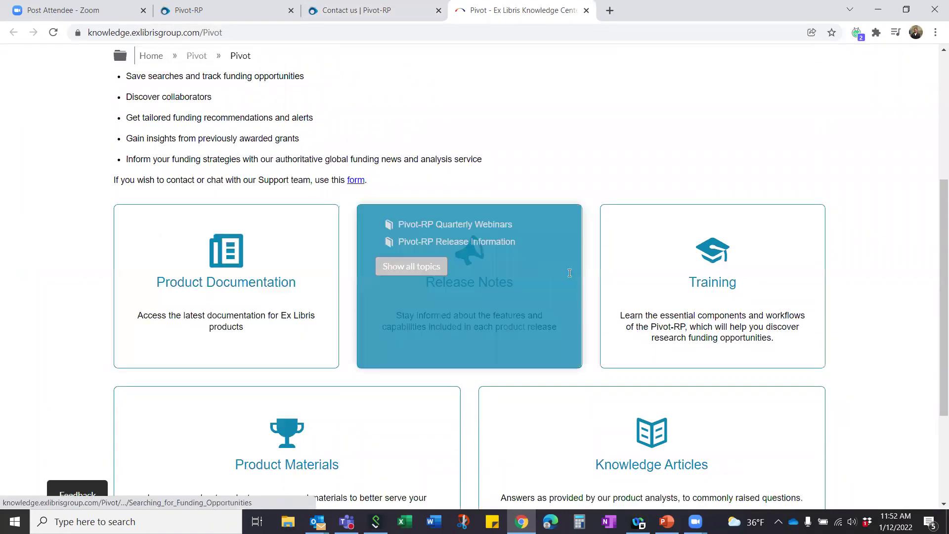
pyautogui.moveTo(511, 422)
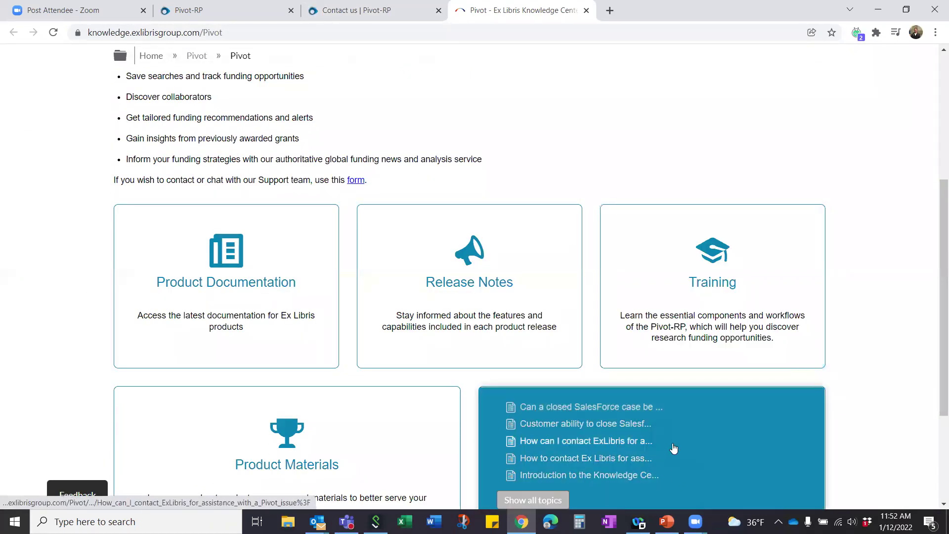
pyautogui.moveTo(466, 263)
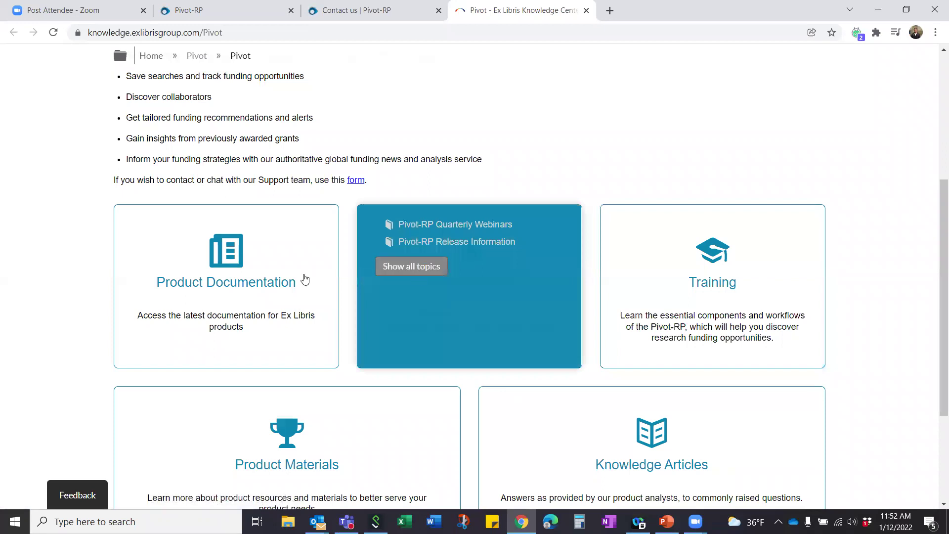
pyautogui.moveTo(286, 290)
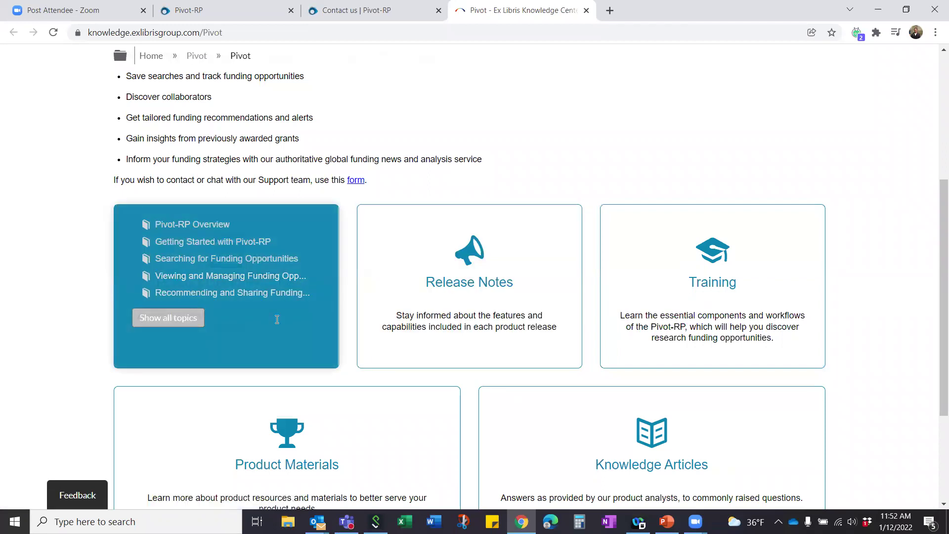
pyautogui.scroll(5, 264, 268)
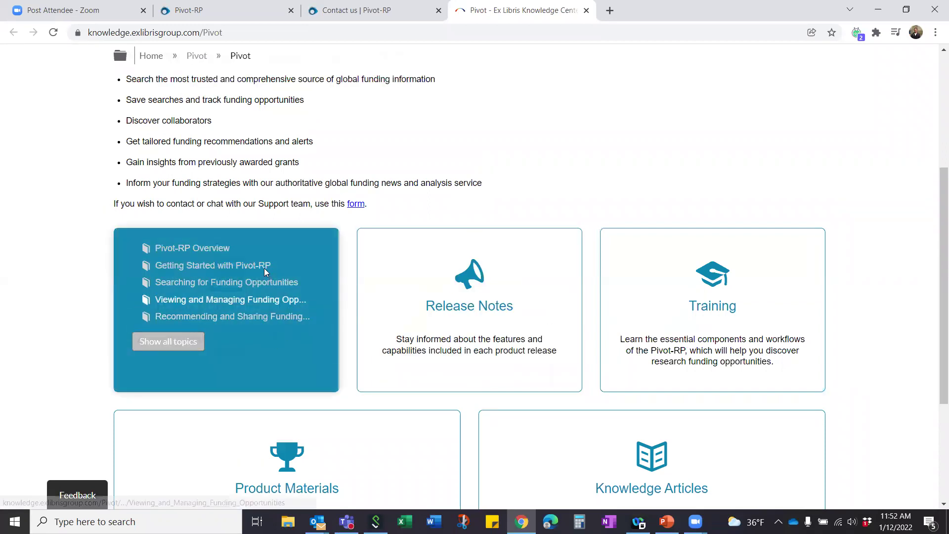
# Search the Knowledge Center for "profiles" and look over the matching articles and training
pyautogui.click(215, 166)
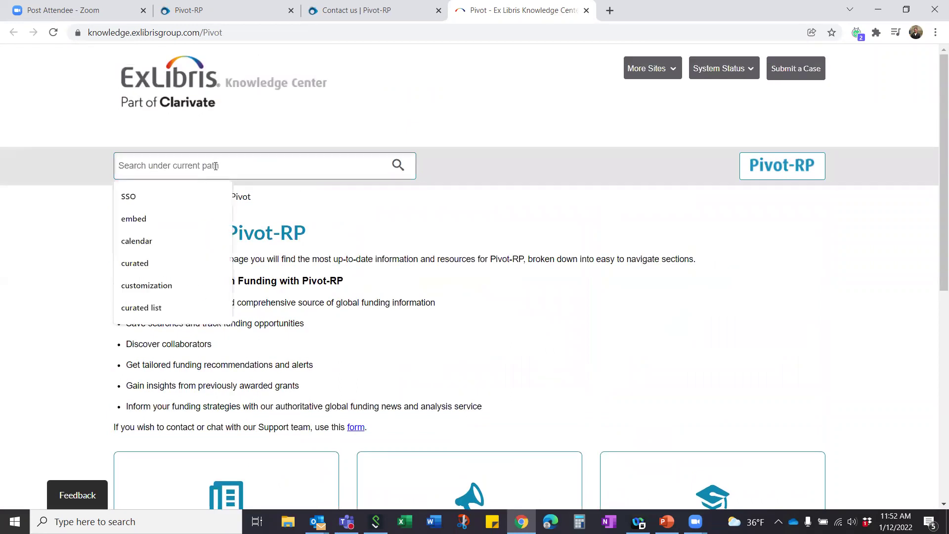
pyautogui.write('profiles')
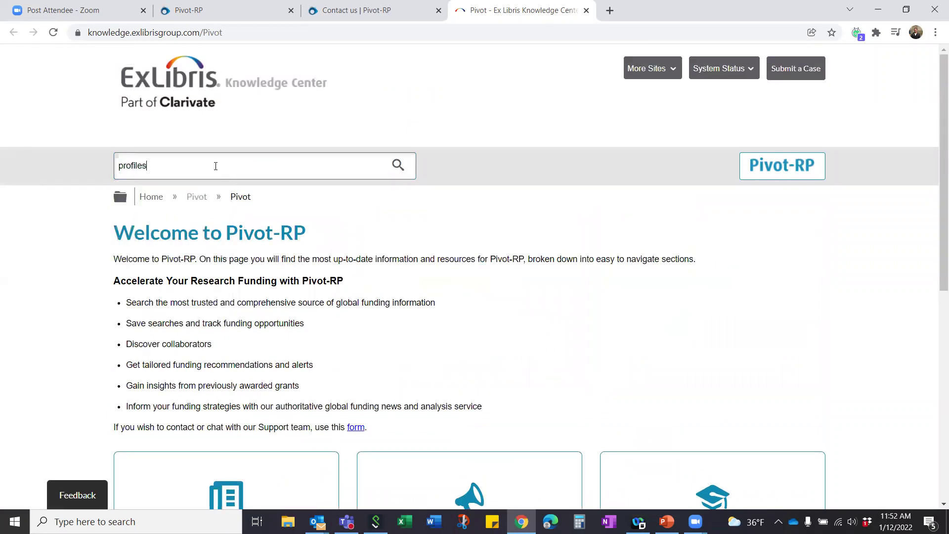
pyautogui.press('Return')
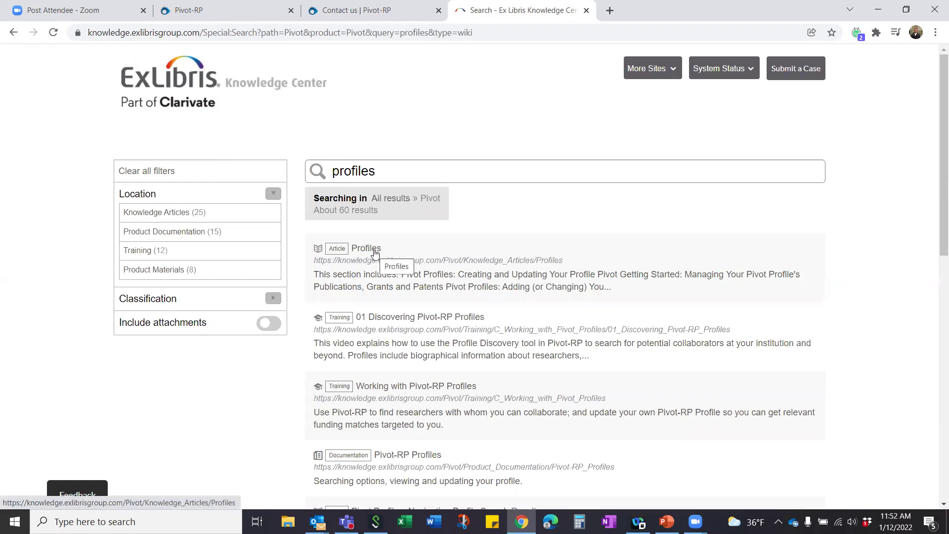
pyautogui.scroll(-2, 375, 253)
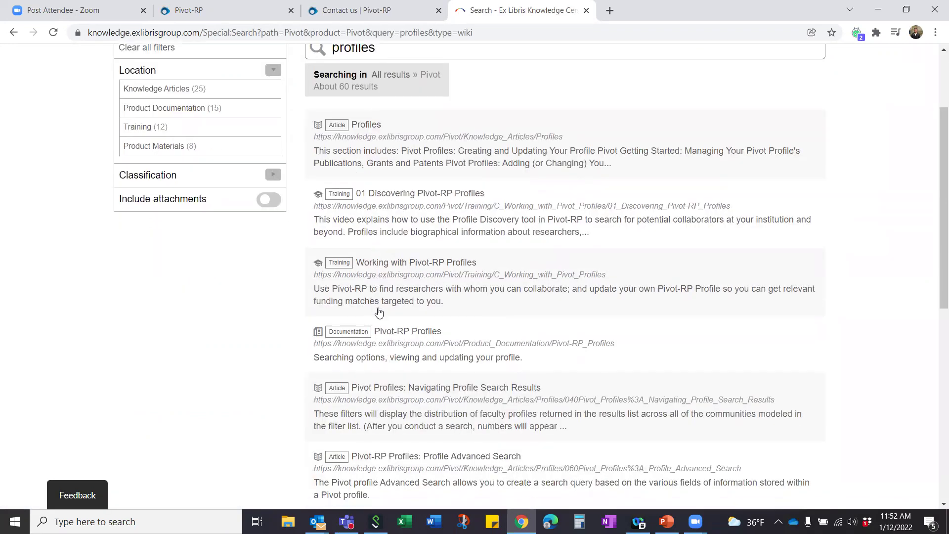
pyautogui.scroll(2, 378, 312)
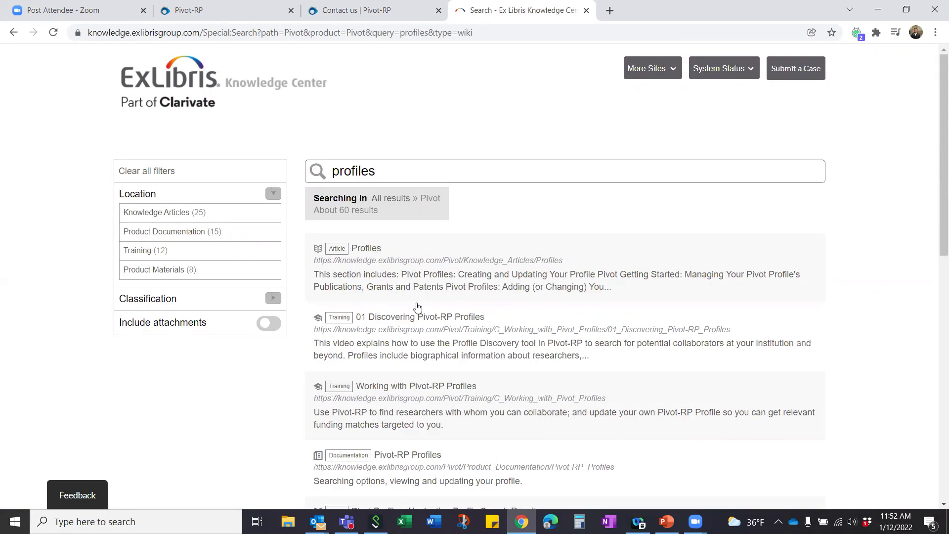
# Go back to the Contact us page and open the Pivot-RP YouTube channel
pyautogui.click(377, 14)
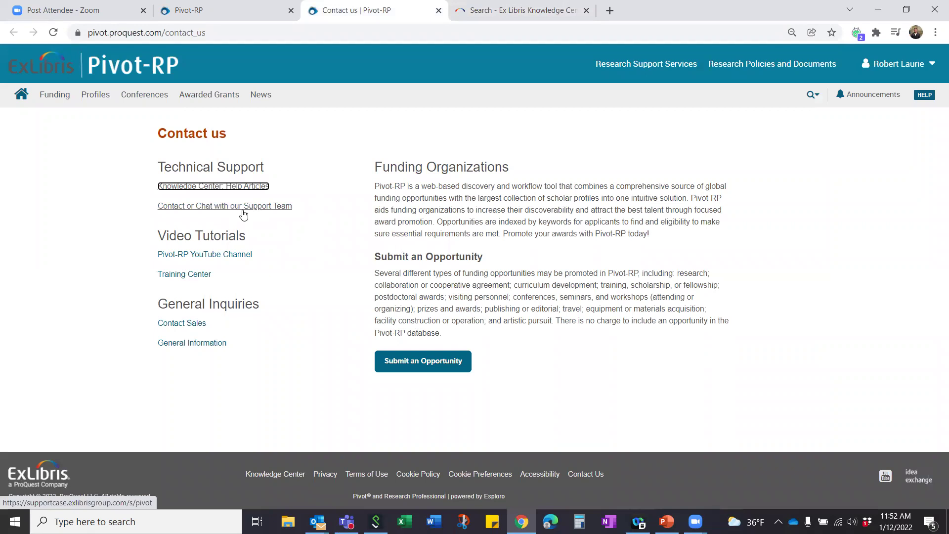
pyautogui.click(200, 256)
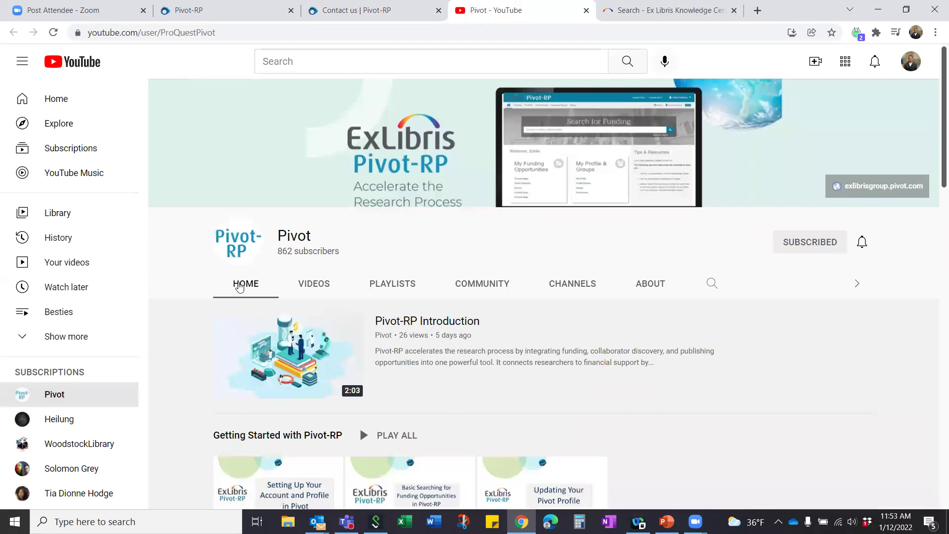
# Look through the Pivot YouTube channel's video sections, from Getting Started with Pivot-RP down to the administrator tools and created playlists
pyautogui.scroll(-3, 297, 297)
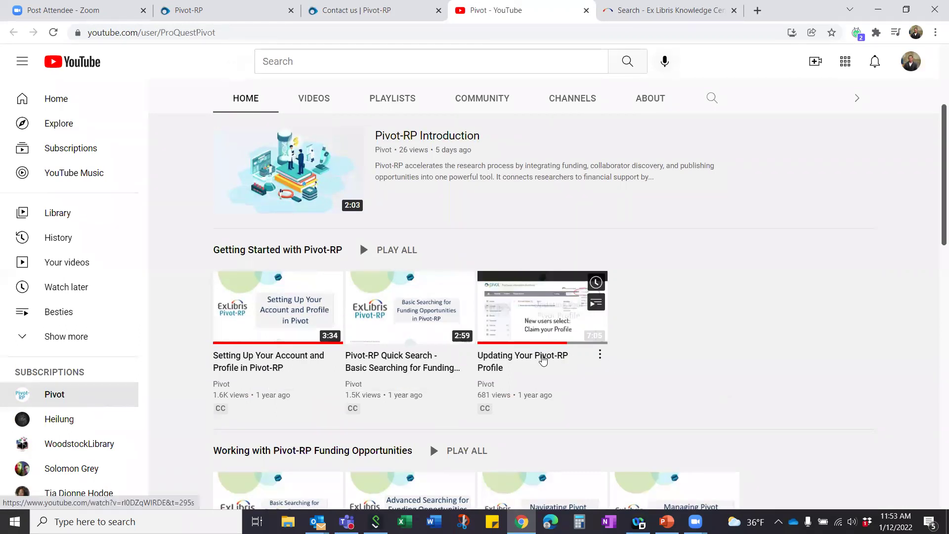
pyautogui.scroll(1, 538, 360)
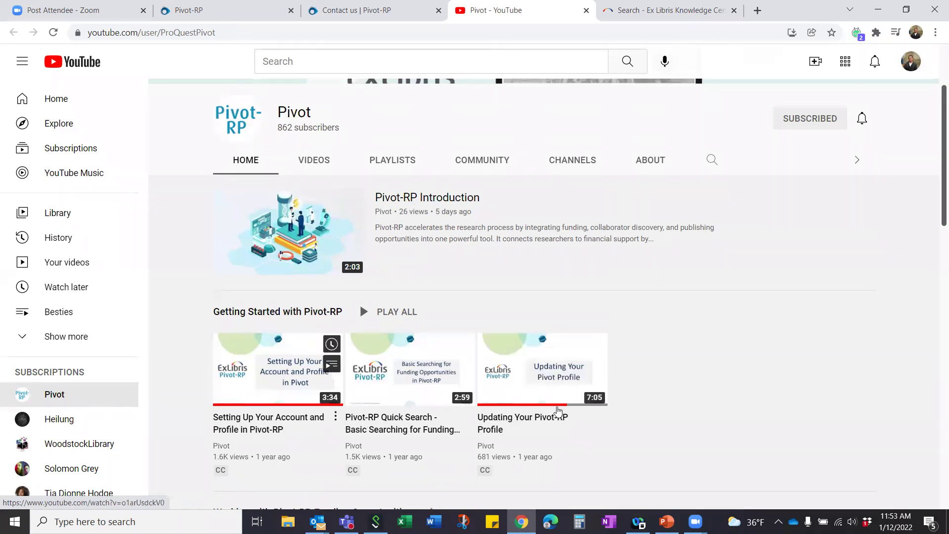
pyautogui.scroll(1, 598, 409)
pyautogui.scroll(-7, 780, 371)
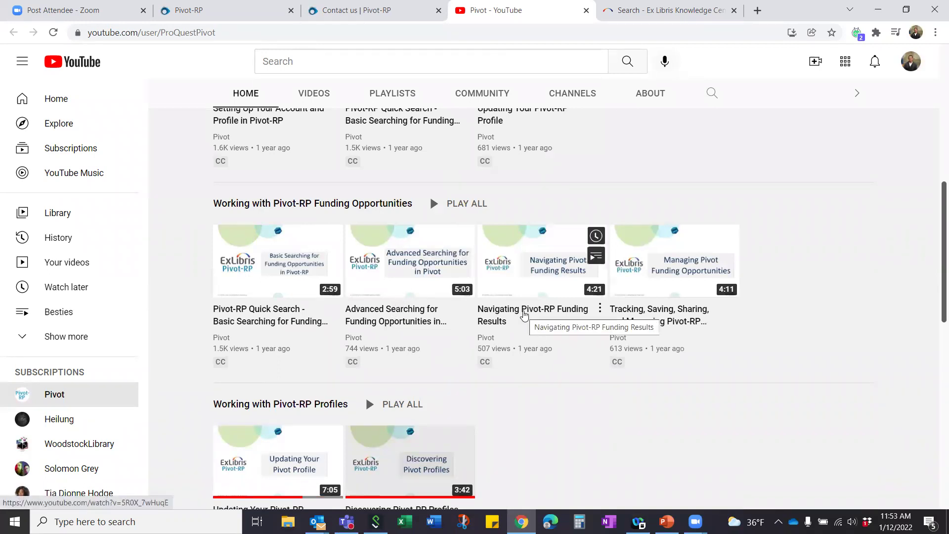
pyautogui.scroll(-3, 527, 351)
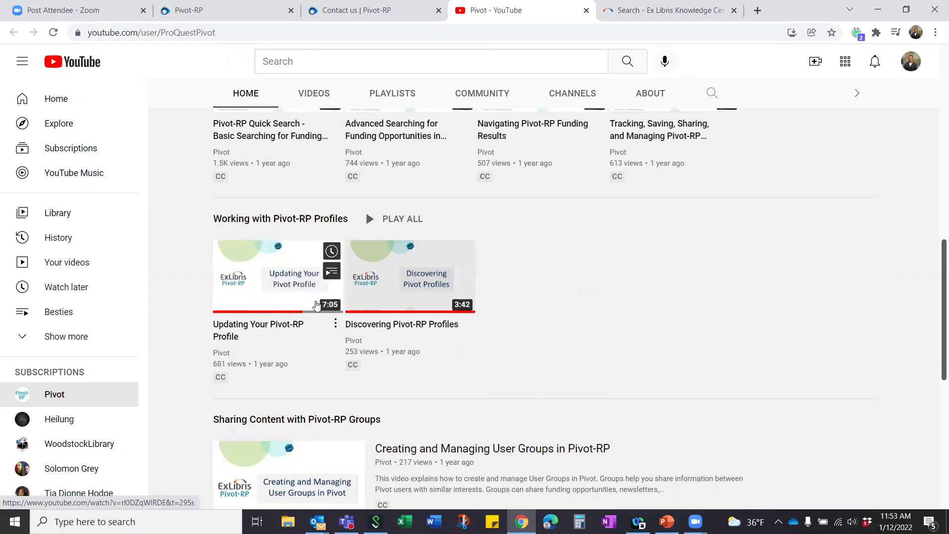
pyautogui.scroll(-2, 626, 298)
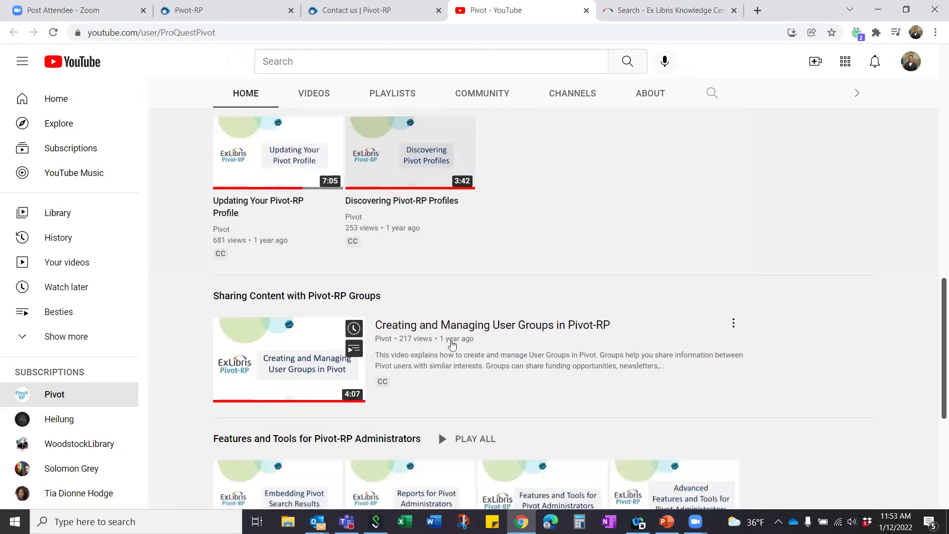
pyautogui.scroll(-1, 493, 331)
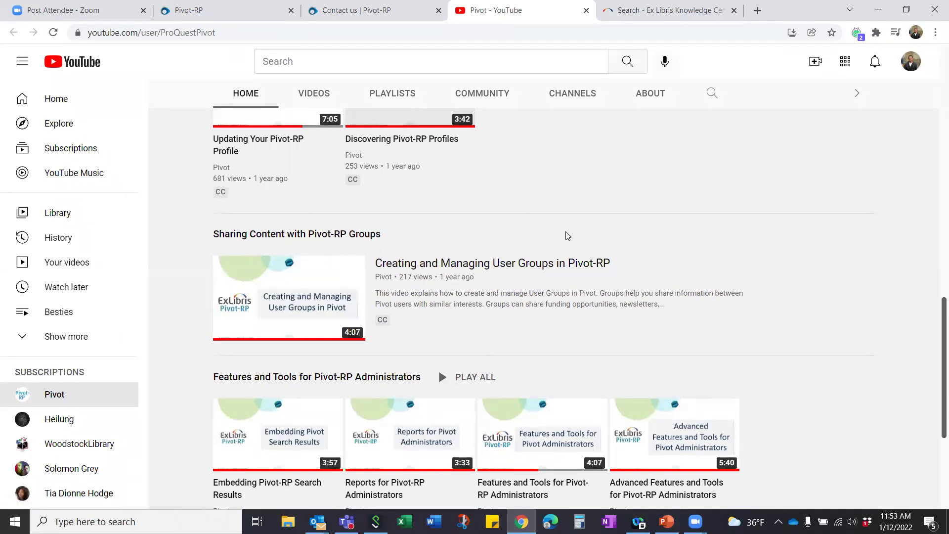
pyautogui.scroll(-3, 568, 228)
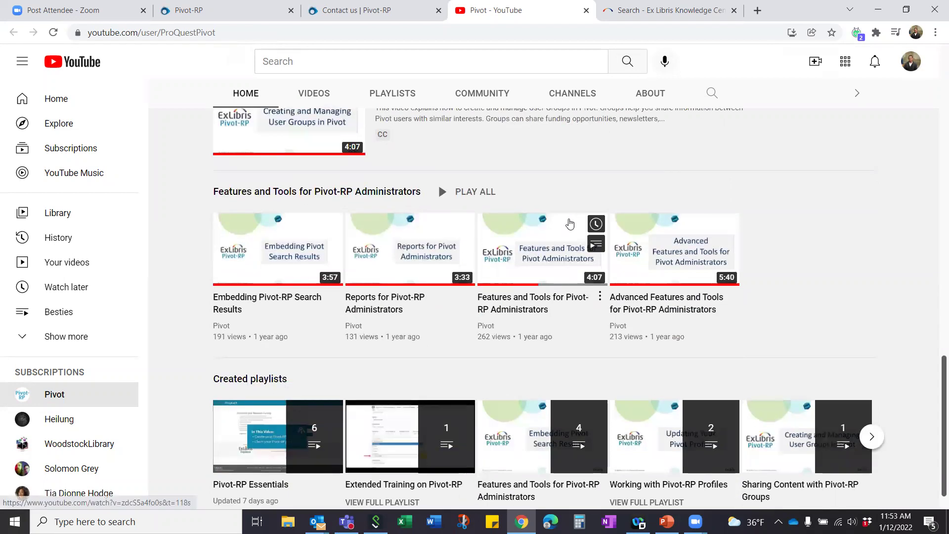
pyautogui.scroll(7, 570, 224)
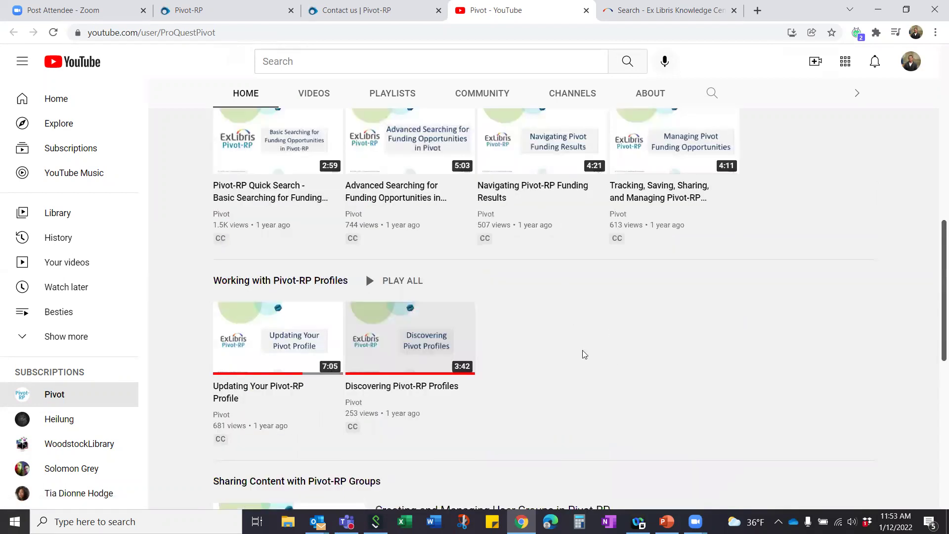
pyautogui.scroll(10, 582, 350)
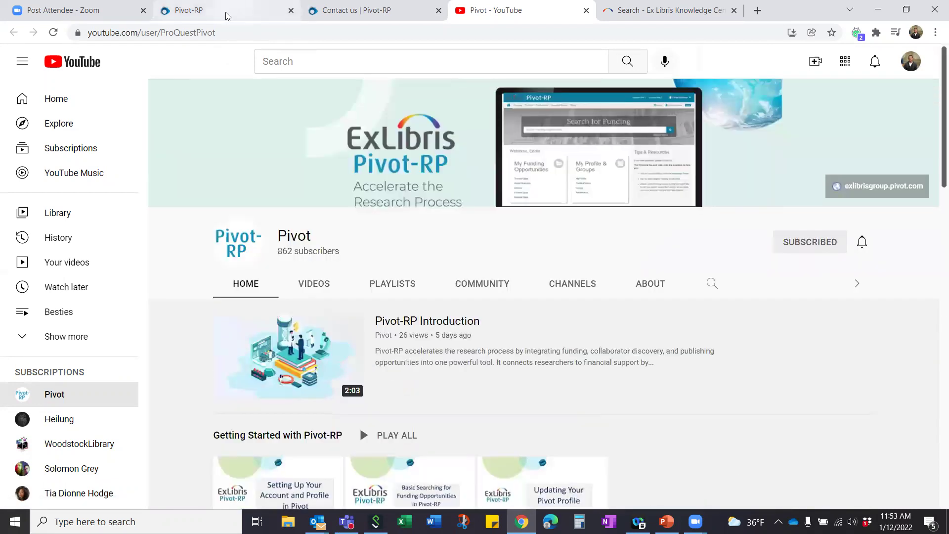
# Return to the Contact us page, open the support team's contact page, and examine the case submission form and agent chat option
pyautogui.click(227, 17)
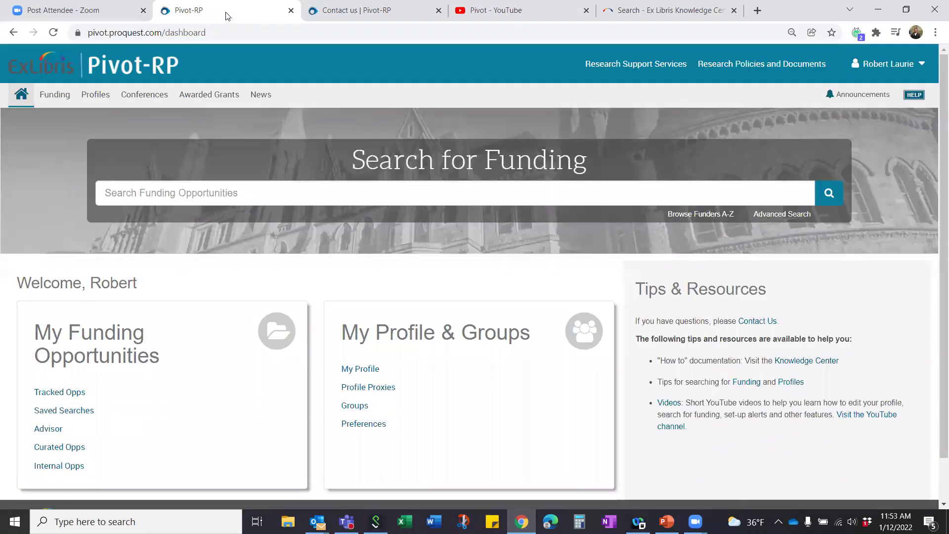
pyautogui.click(343, 21)
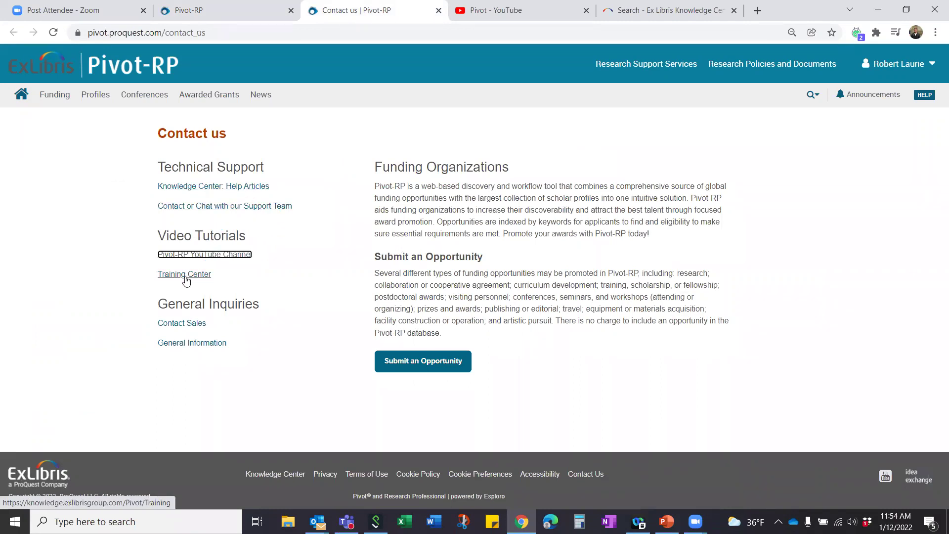
pyautogui.click(212, 207)
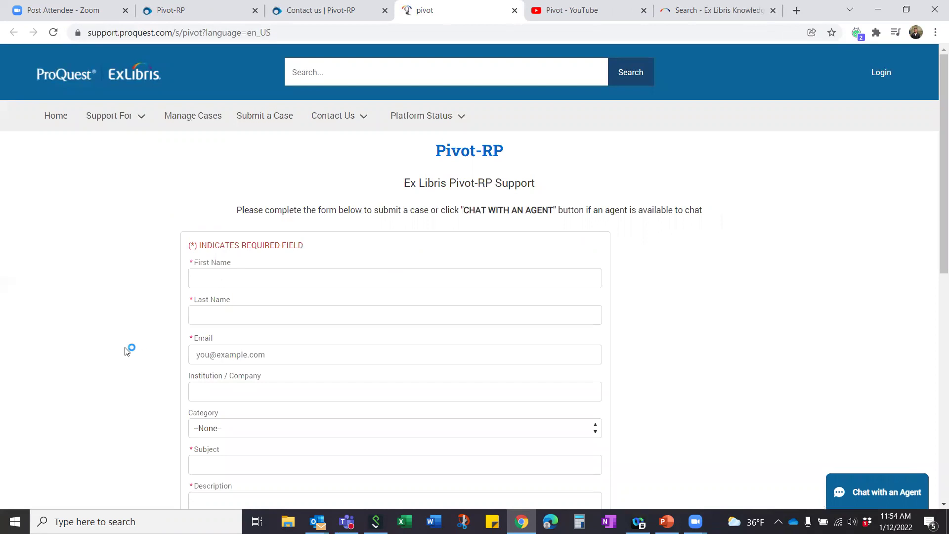
pyautogui.scroll(-1, 191, 324)
pyautogui.scroll(-1, 232, 326)
pyautogui.scroll(-1, 247, 342)
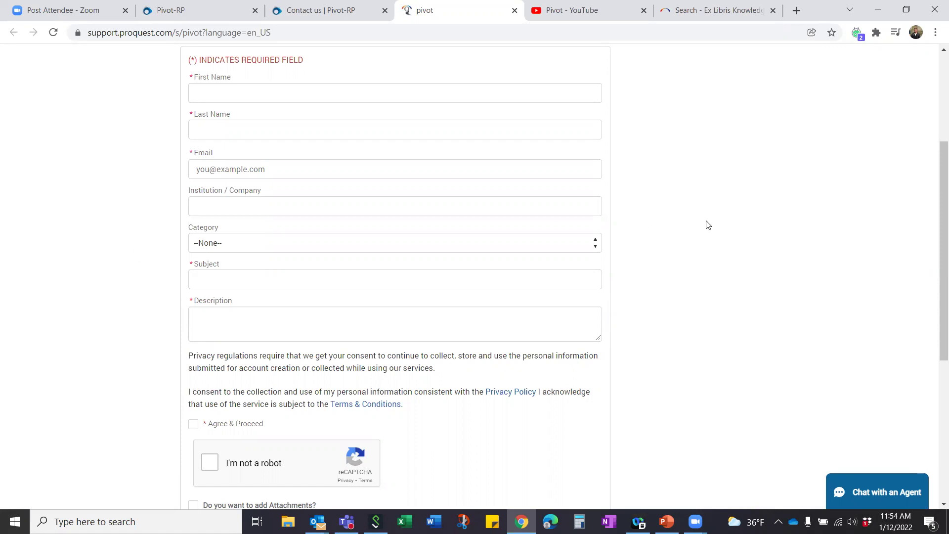
pyautogui.click(875, 495)
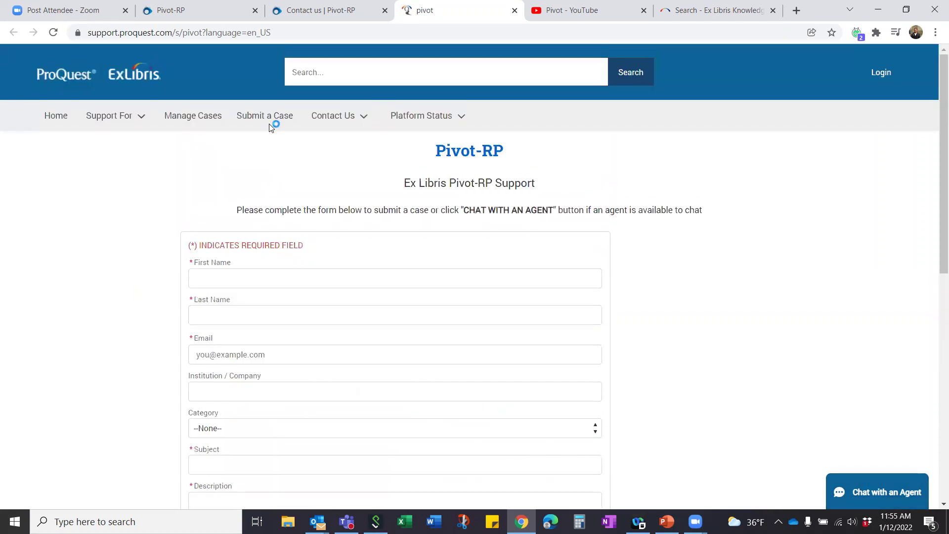
# Open the Pivot-RP idea exchange from the Contact us page and look over the top ideas and the idea entry field
pyautogui.click(329, 18)
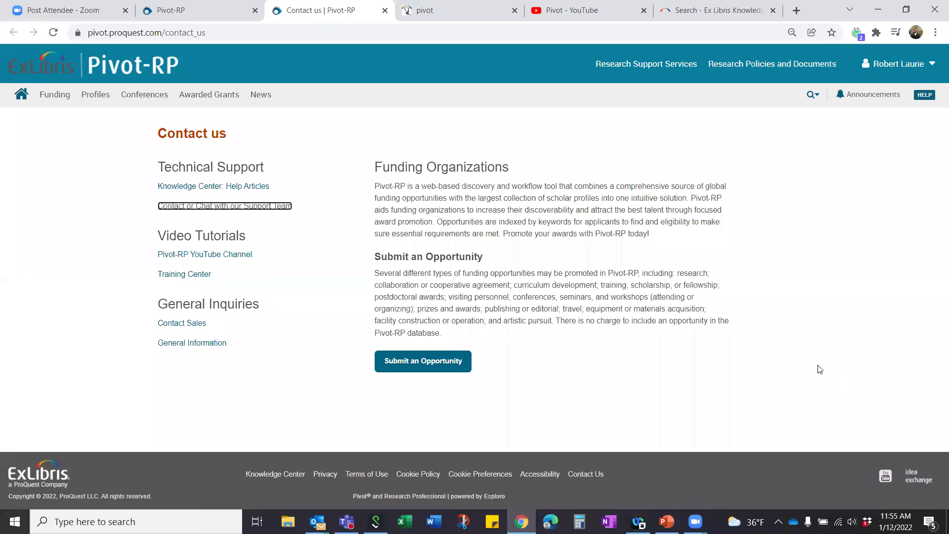
pyautogui.click(920, 482)
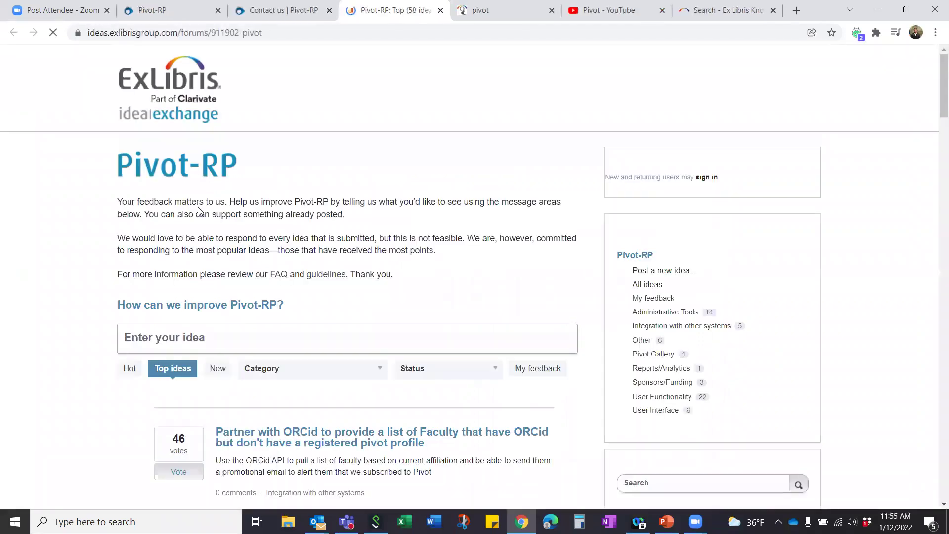
pyautogui.scroll(-5, 312, 280)
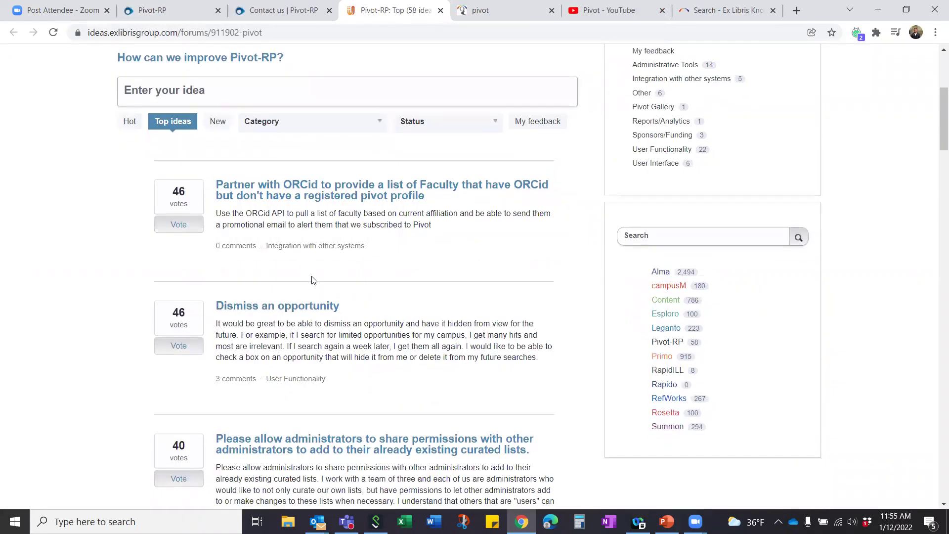
pyautogui.scroll(-1, 318, 282)
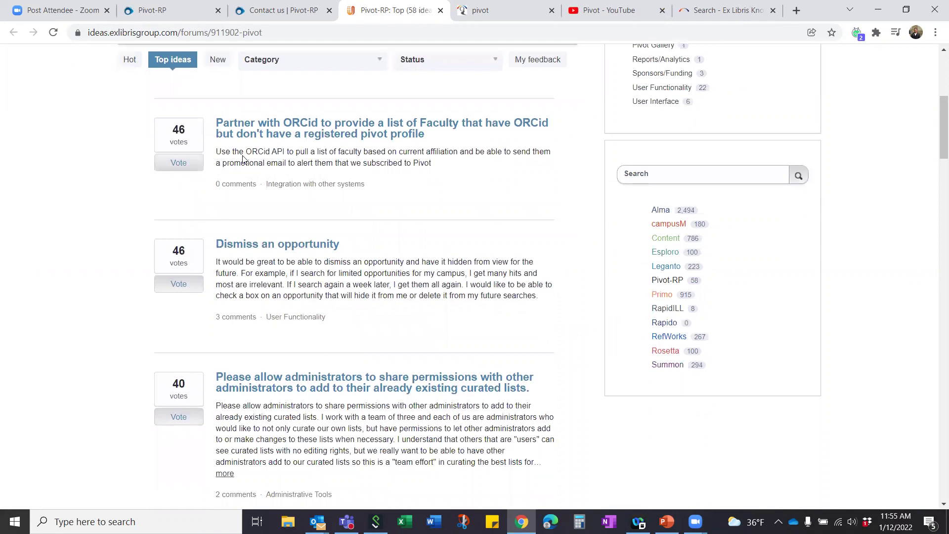
pyautogui.click(289, 184)
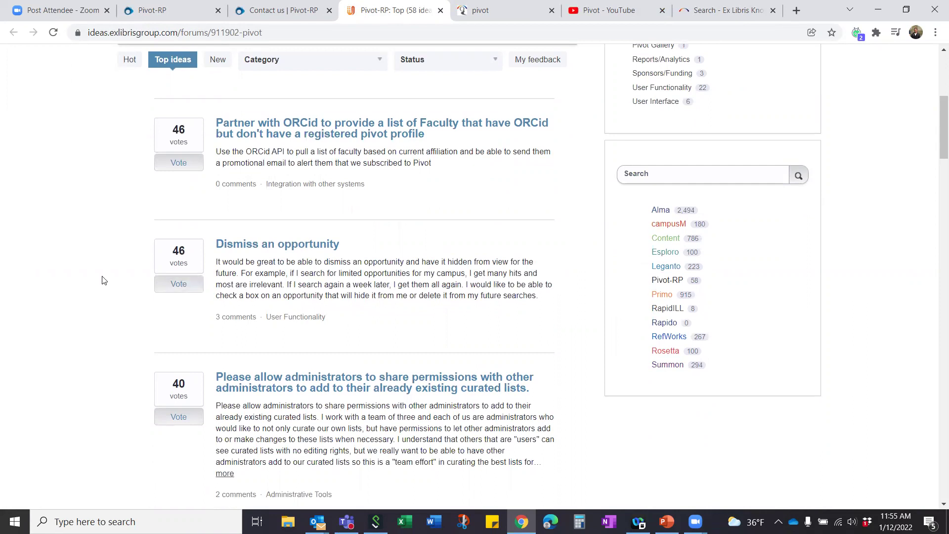
pyautogui.scroll(-2, 101, 277)
pyautogui.scroll(8, 109, 279)
pyautogui.click(181, 338)
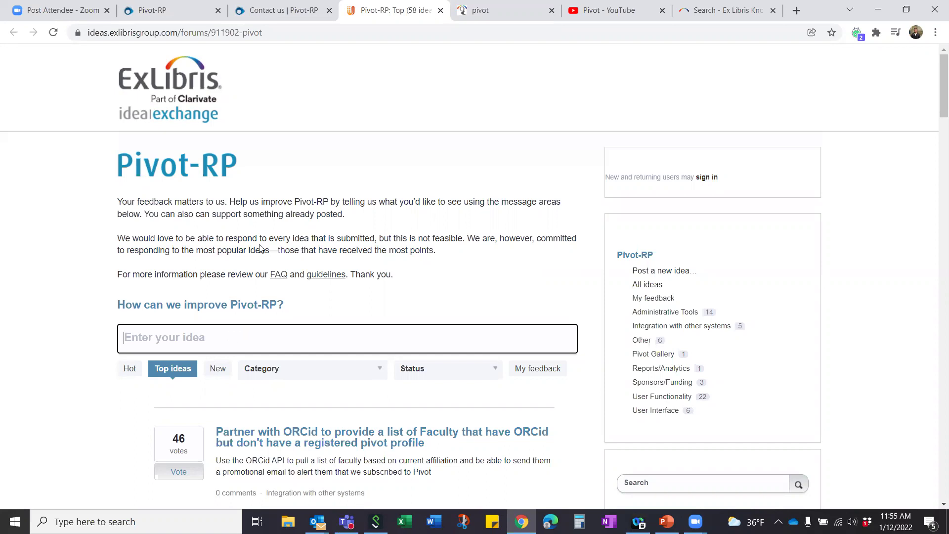
# Return to the Pivot-RP dashboard, sign out, and sign back in using another account's saved user name and password
pyautogui.click(167, 19)
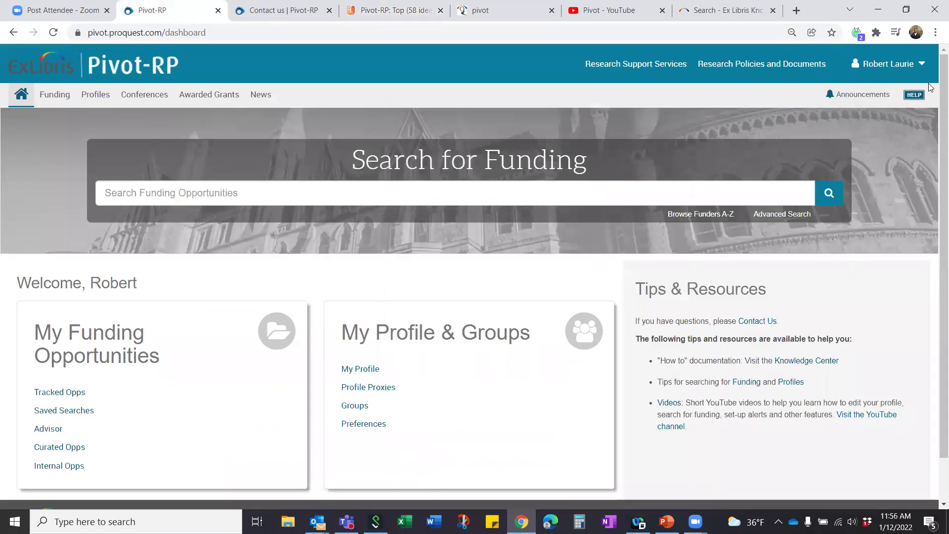
pyautogui.click(921, 64)
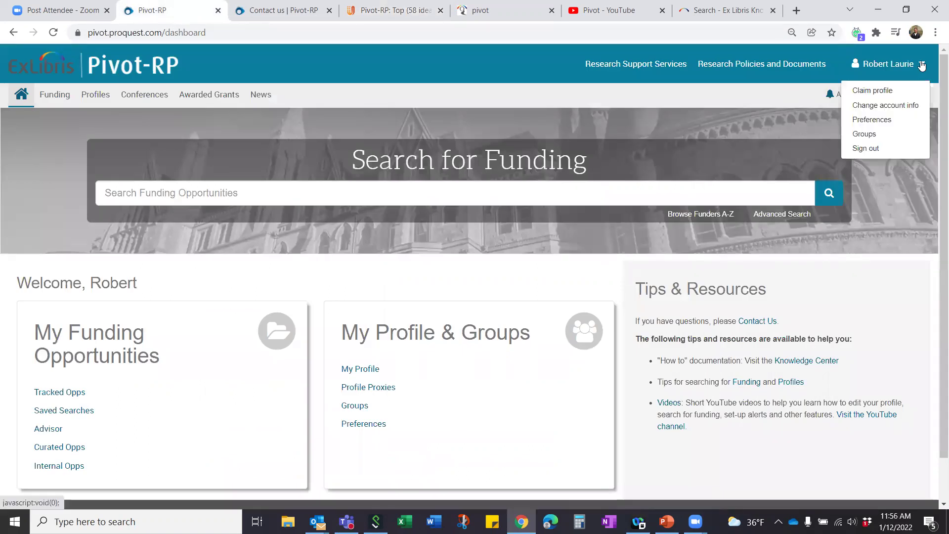
pyautogui.click(864, 149)
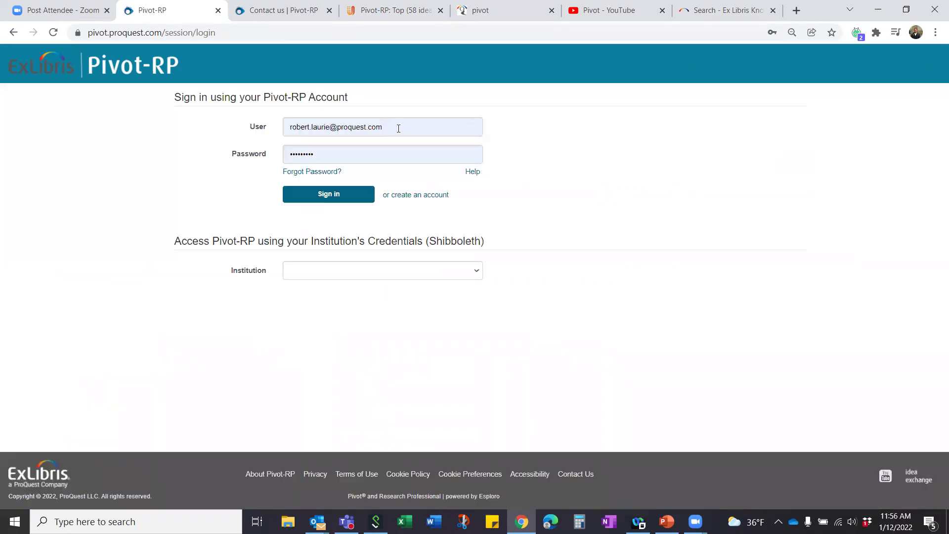
pyautogui.click(399, 129)
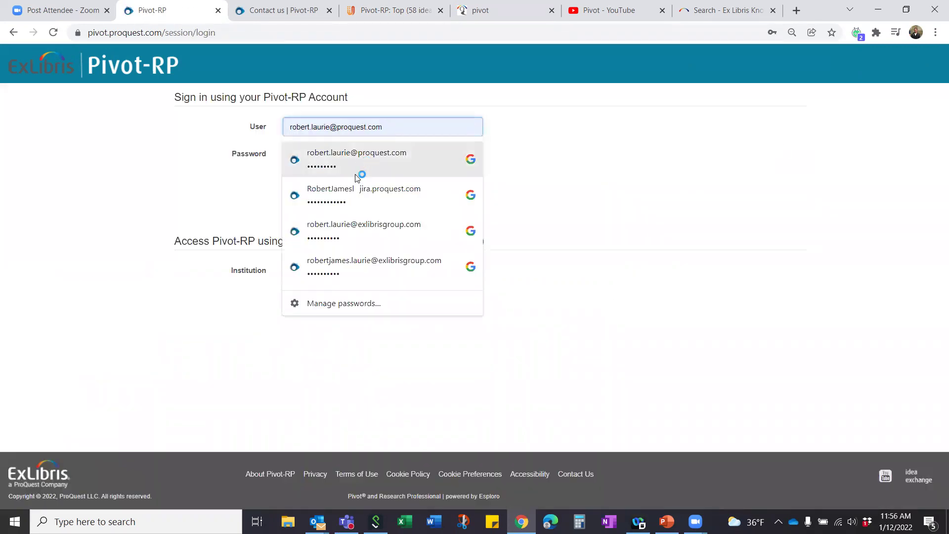
pyautogui.click(349, 226)
pyautogui.press('Return')
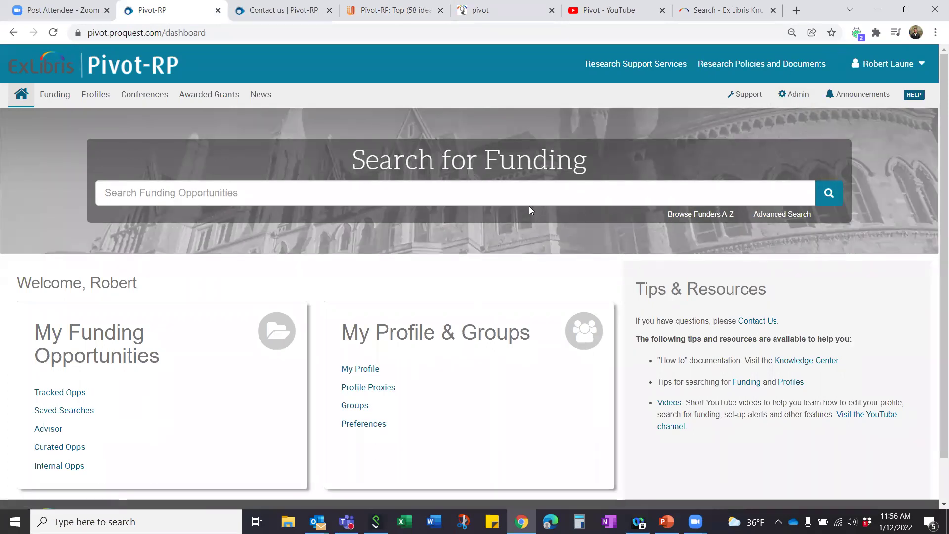
# Open the signed-in account's own profile from the dashboard and continue into the profile update tool
pyautogui.scroll(-1, 752, 122)
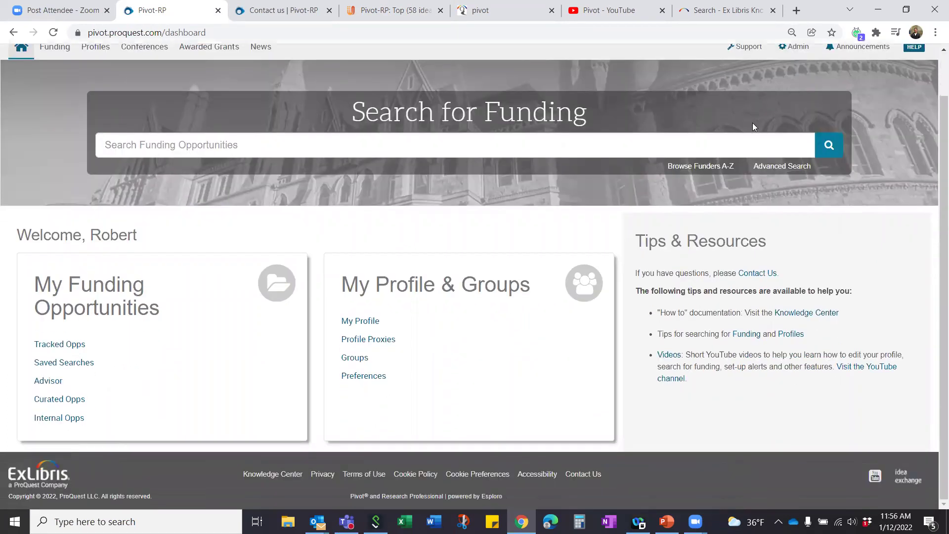
pyautogui.scroll(1, 640, 233)
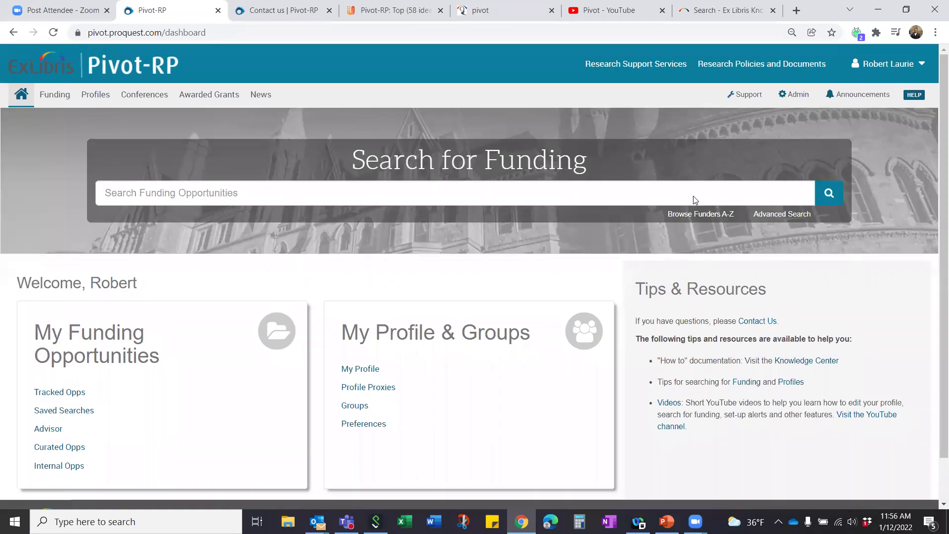
pyautogui.click(921, 69)
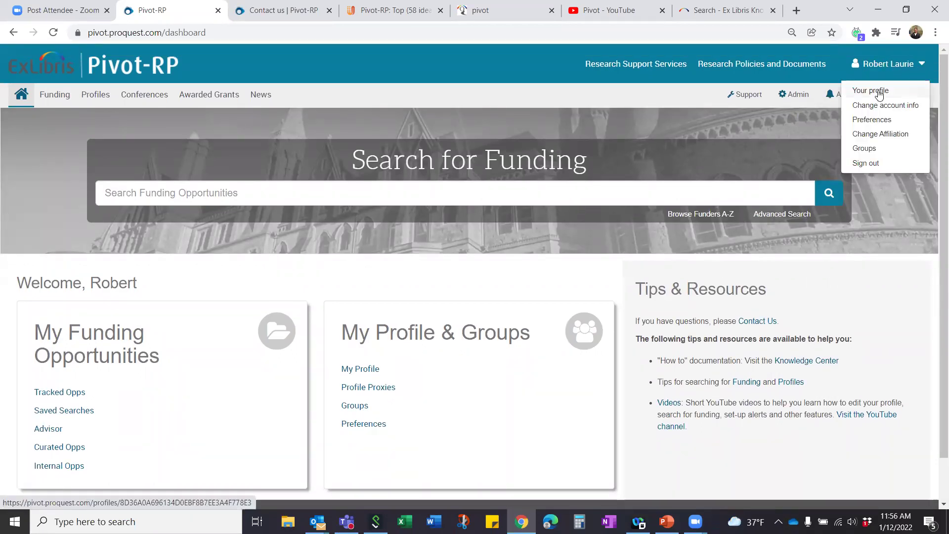
pyautogui.click(487, 394)
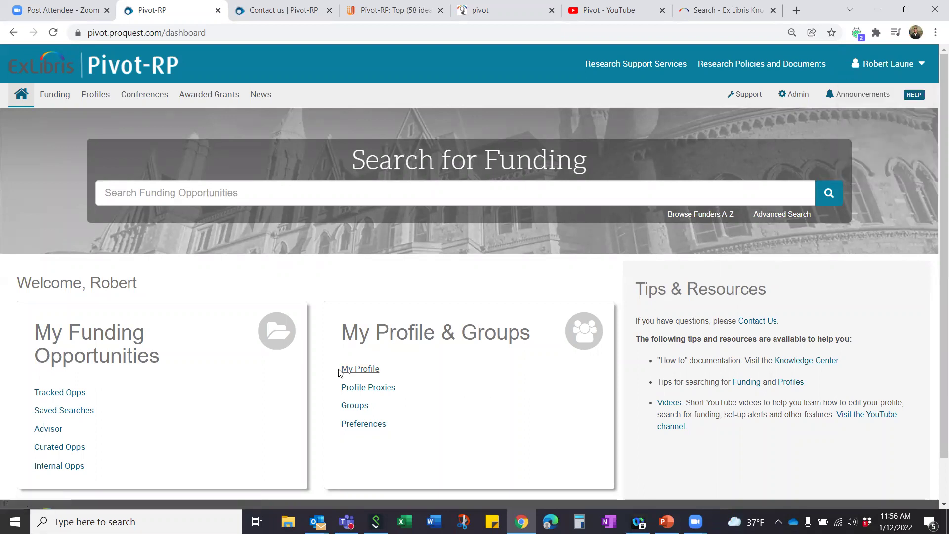
pyautogui.click(371, 369)
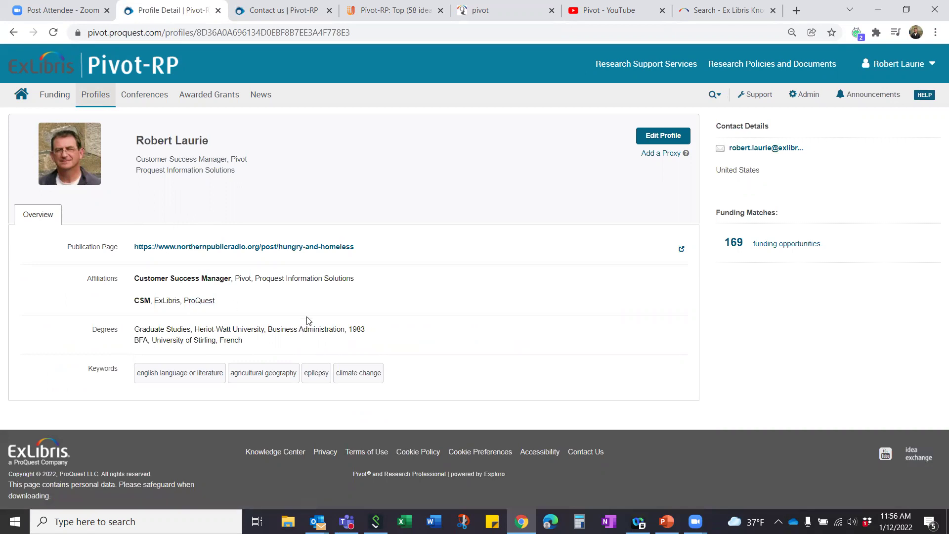
pyautogui.click(664, 137)
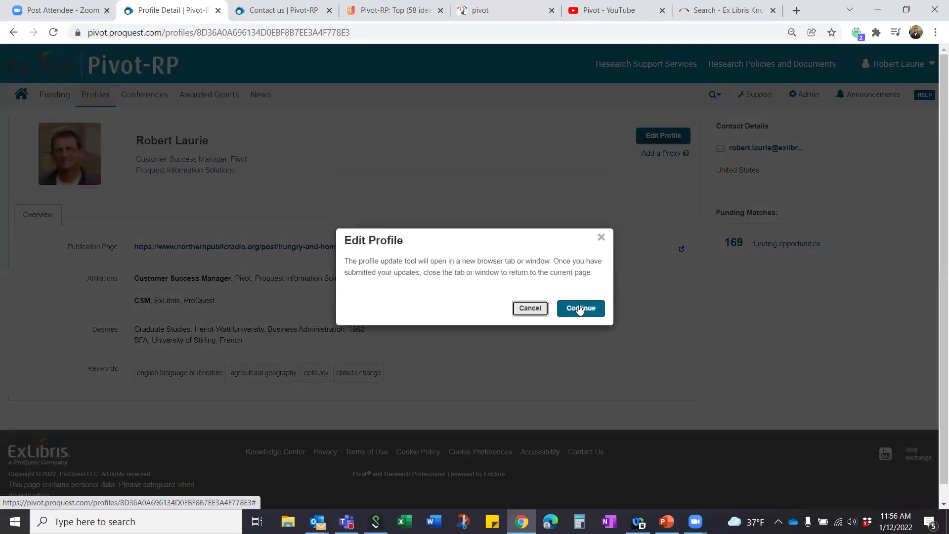
pyautogui.click(579, 308)
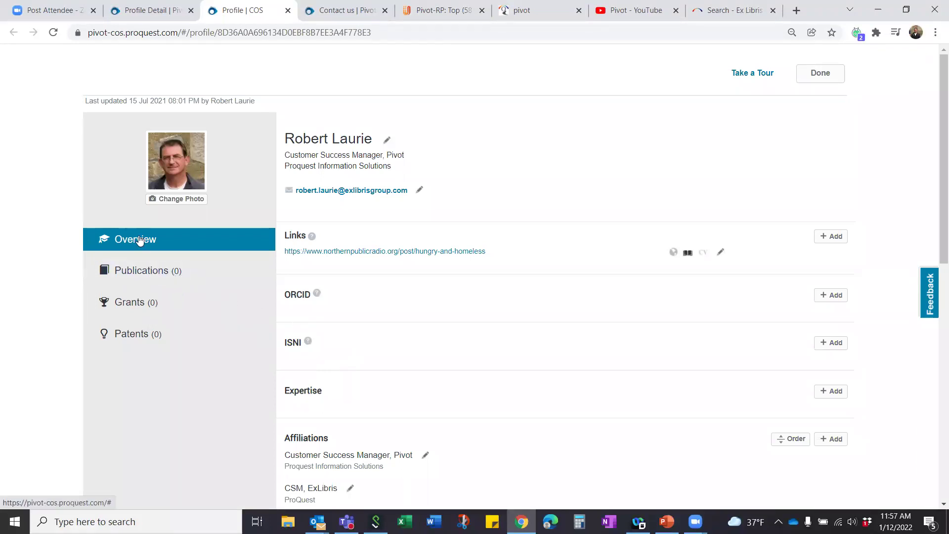
# Open the Expertise text editor in the profile overview, look it over, and close it without adding an entry
pyautogui.scroll(-2, 334, 290)
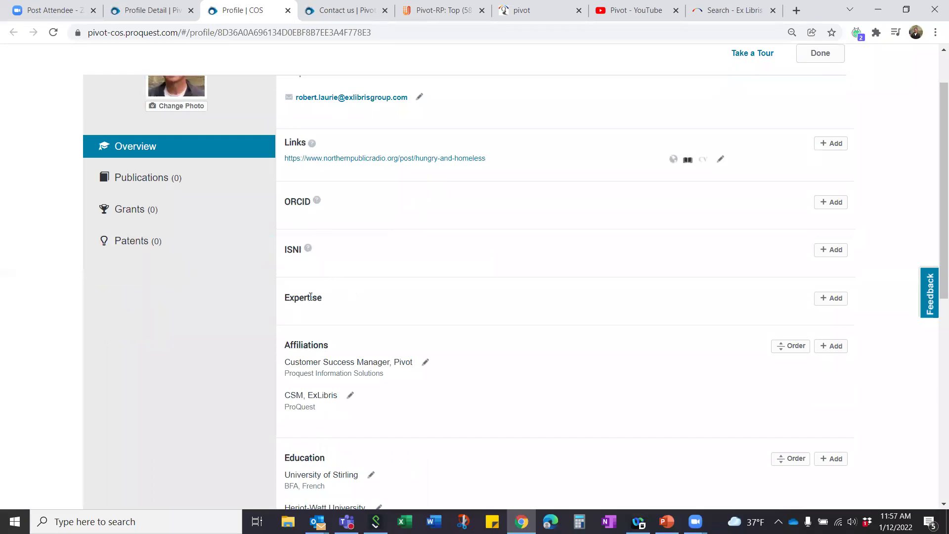
pyautogui.click(838, 299)
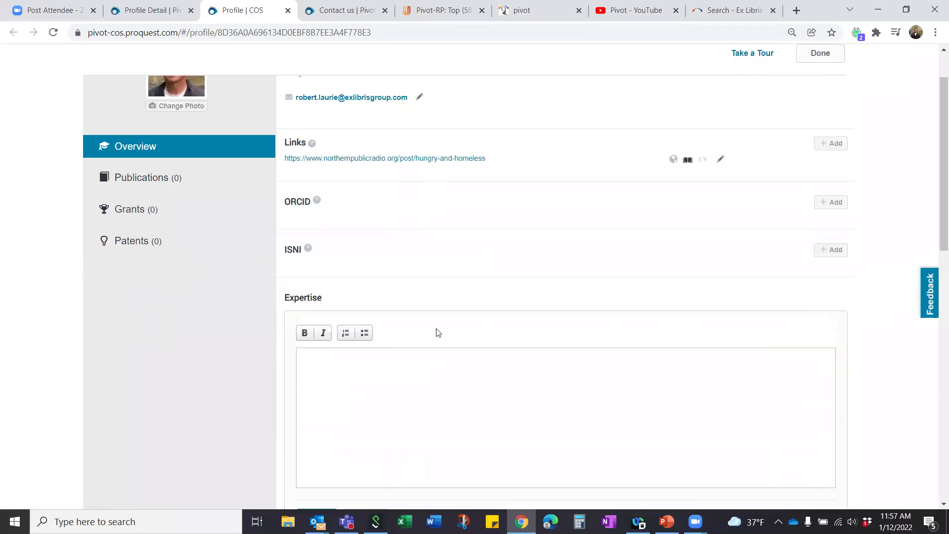
pyautogui.scroll(1, 894, 332)
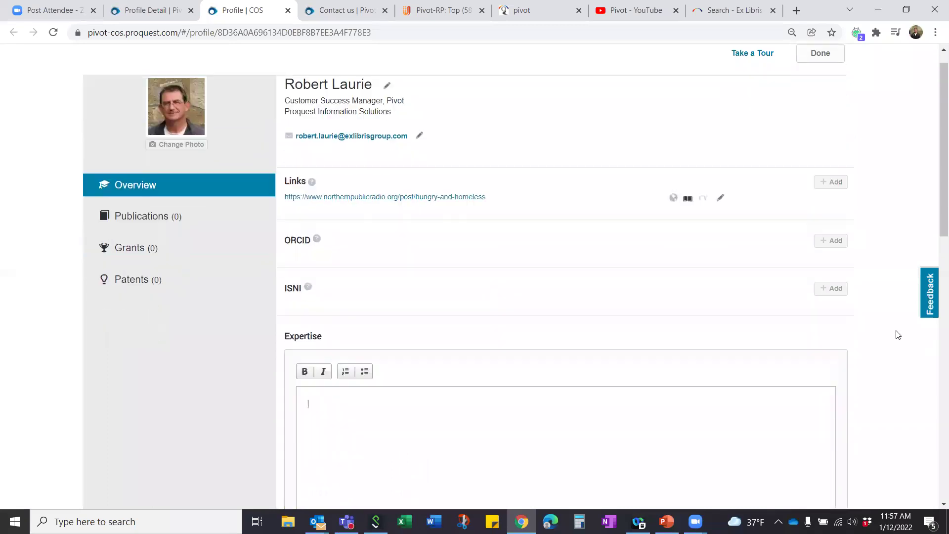
pyautogui.scroll(-5, 464, 311)
pyautogui.click(371, 271)
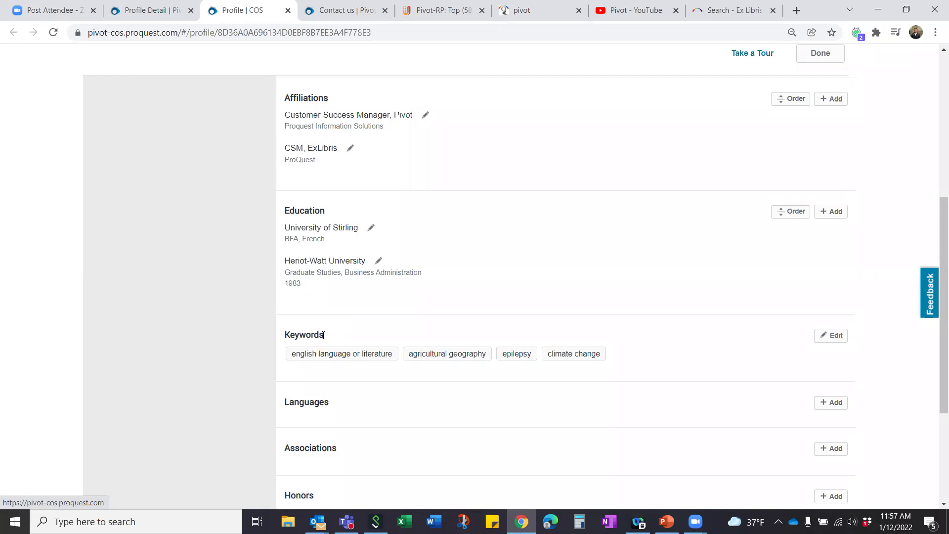
# Review the profile overview's affiliations, education, keywords, languages, associations and honors sections
pyautogui.scroll(1, 852, 440)
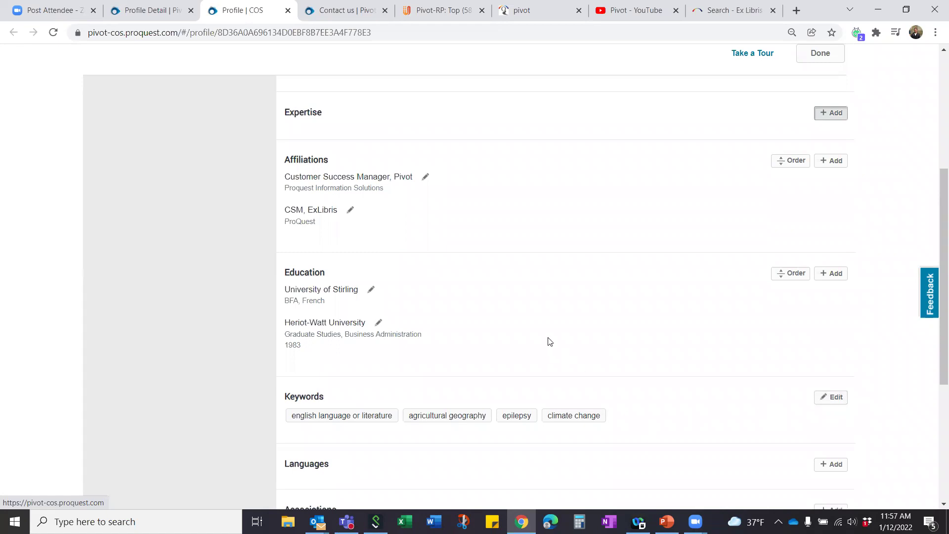
pyautogui.scroll(-2, 547, 340)
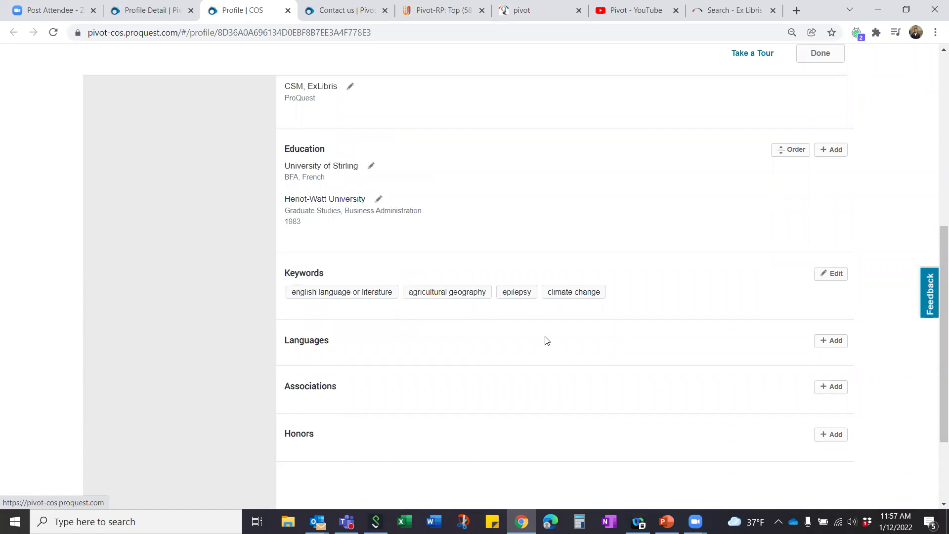
pyautogui.scroll(-1, 547, 340)
pyautogui.scroll(1, 537, 335)
pyautogui.scroll(2, 542, 360)
pyautogui.scroll(3, 494, 336)
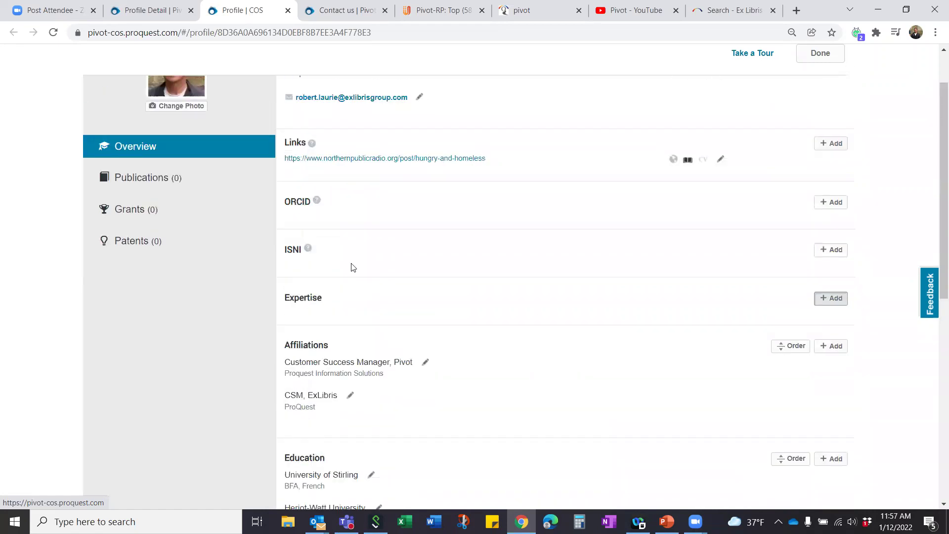
# Examine the form for adding a publication, including its title field, and check the profile's Grants section
pyautogui.click(143, 178)
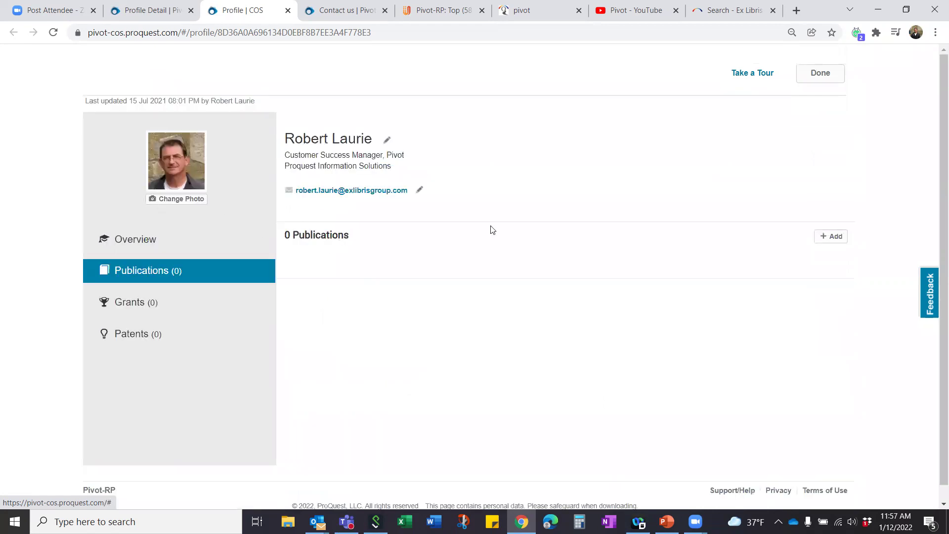
pyautogui.click(829, 240)
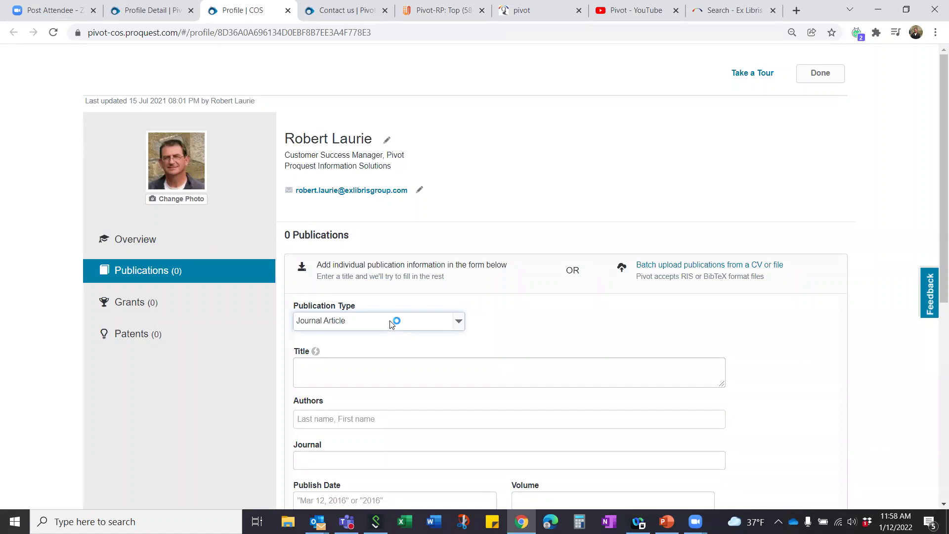
pyautogui.click(369, 370)
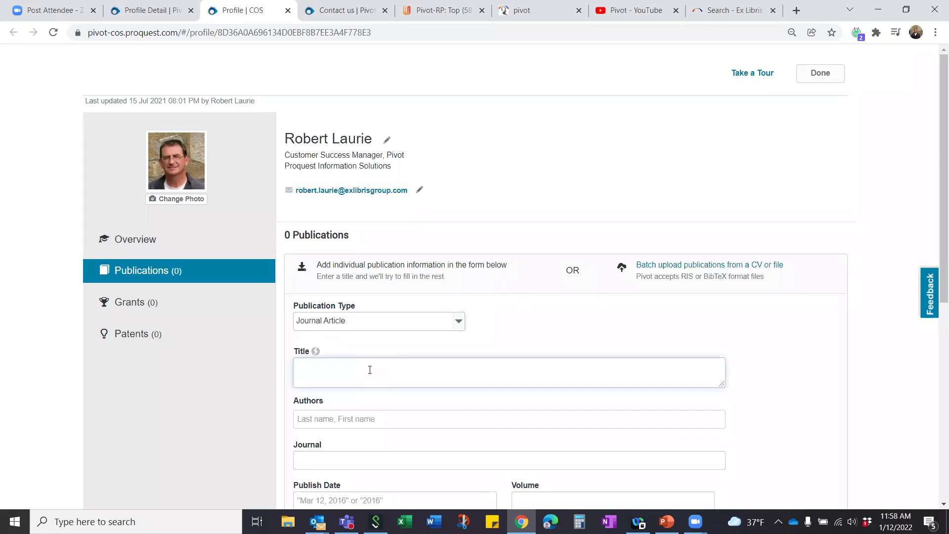
pyautogui.click(140, 304)
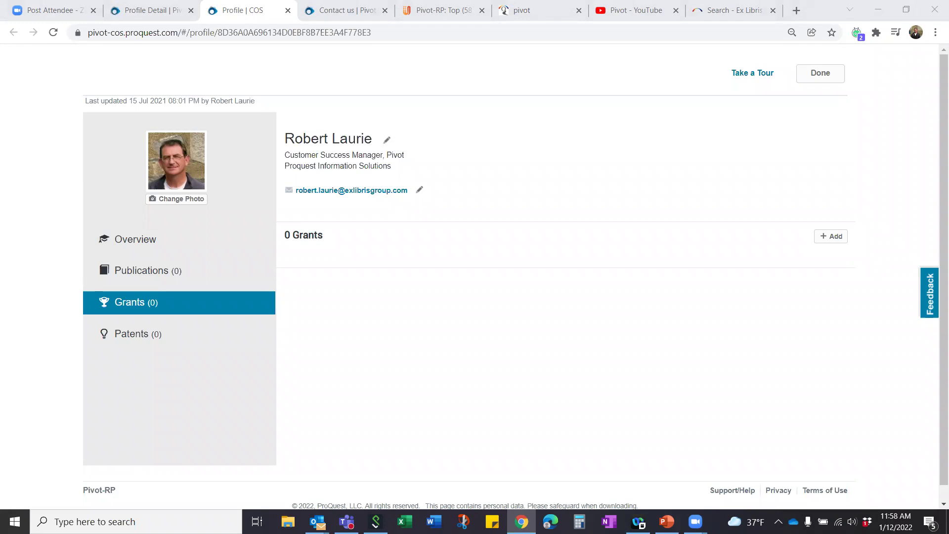
pyautogui.click(157, 275)
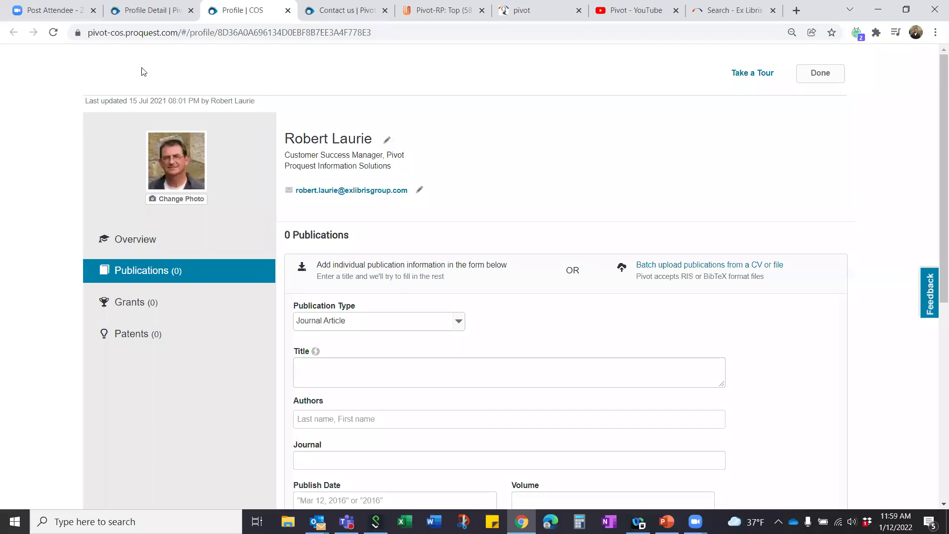
# Close the profile update tool with its Edit Profile notice and sign out of the account
pyautogui.click(287, 11)
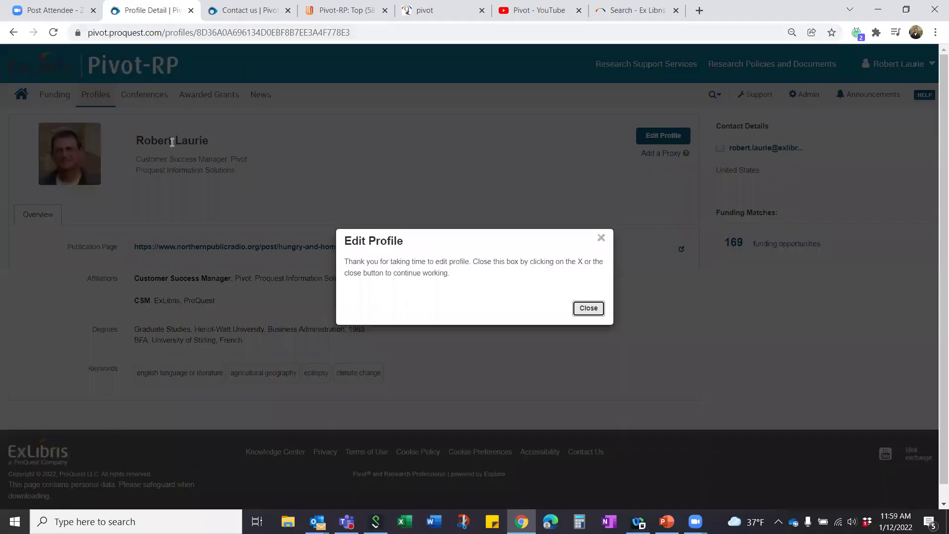
pyautogui.click(589, 309)
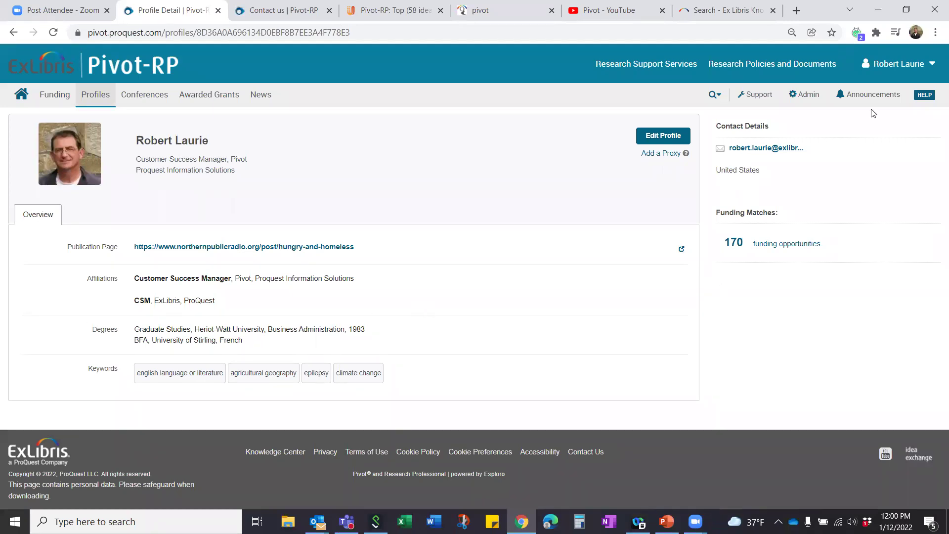
pyautogui.click(932, 67)
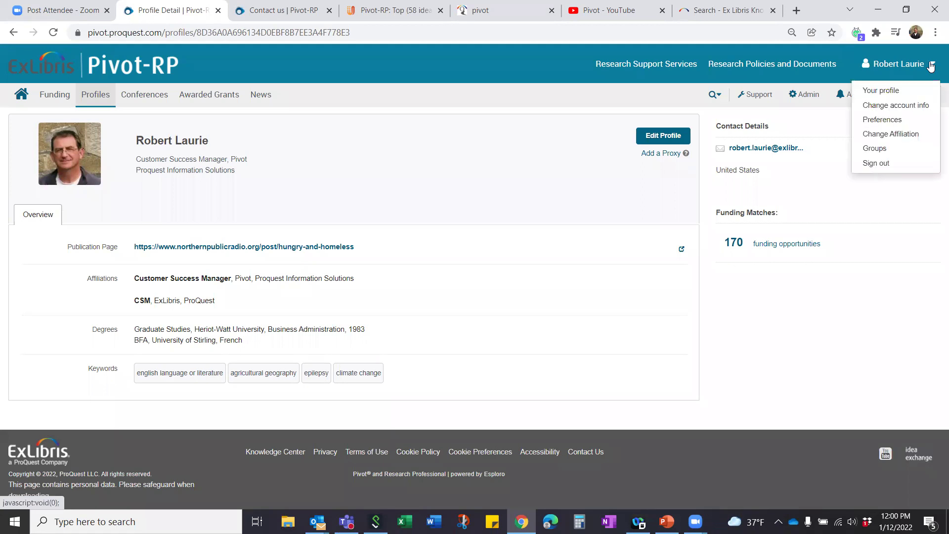
pyautogui.click(882, 167)
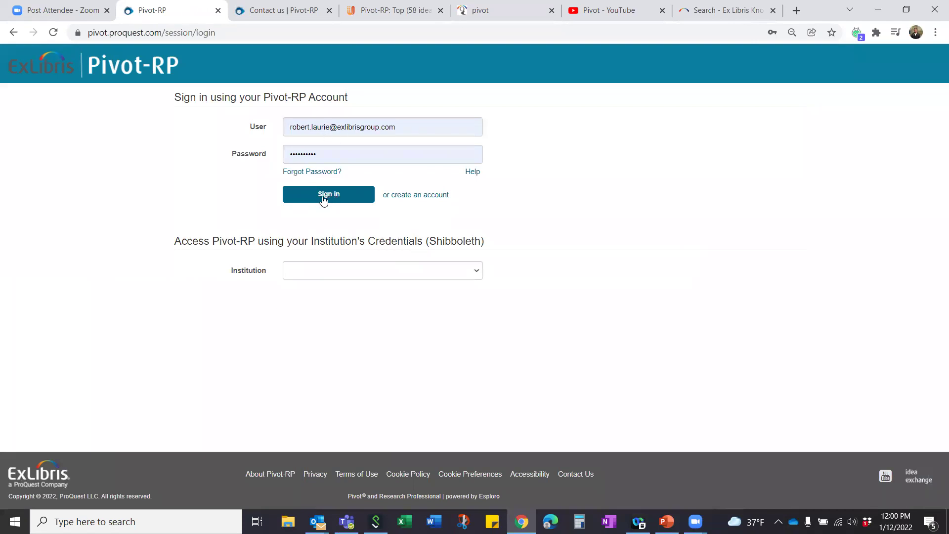
# Open the account creation page and show the registration form that uses an email address and a created password
pyautogui.click(415, 201)
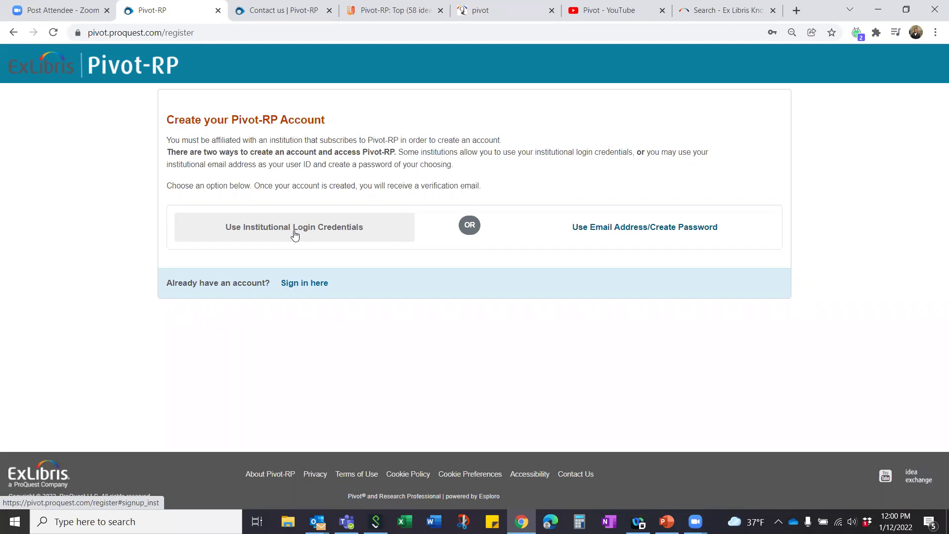
pyautogui.click(642, 234)
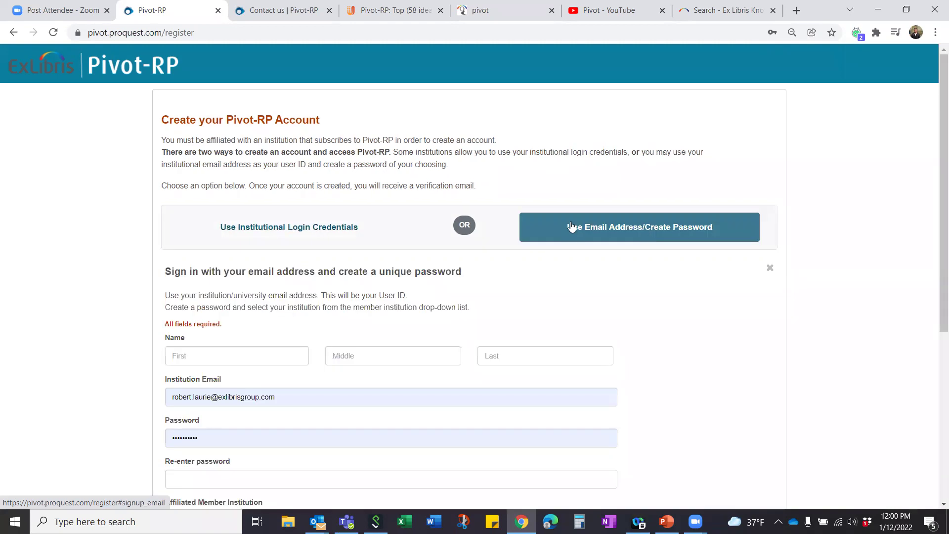
pyautogui.scroll(-3, 125, 311)
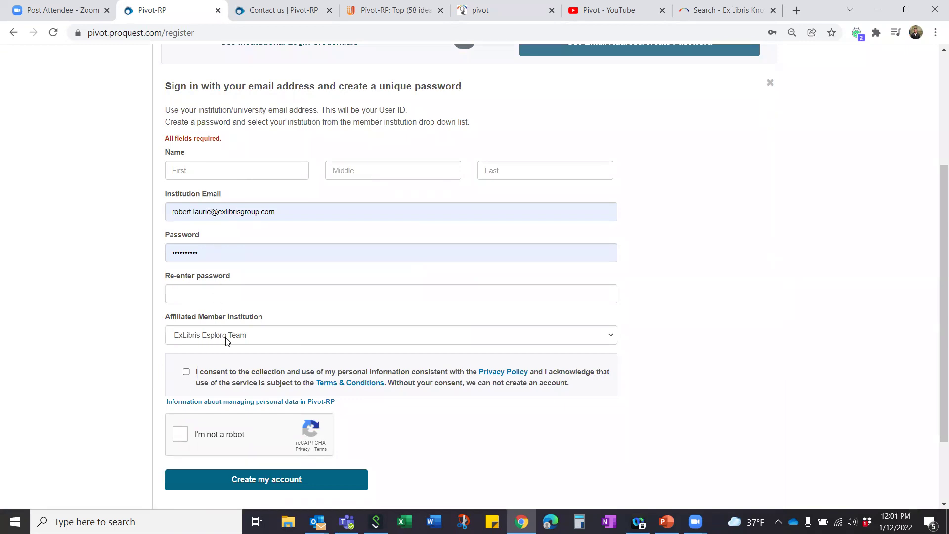
# Browse the registration form's list of affiliated member institutions and close it without choosing another institution
pyautogui.click(468, 341)
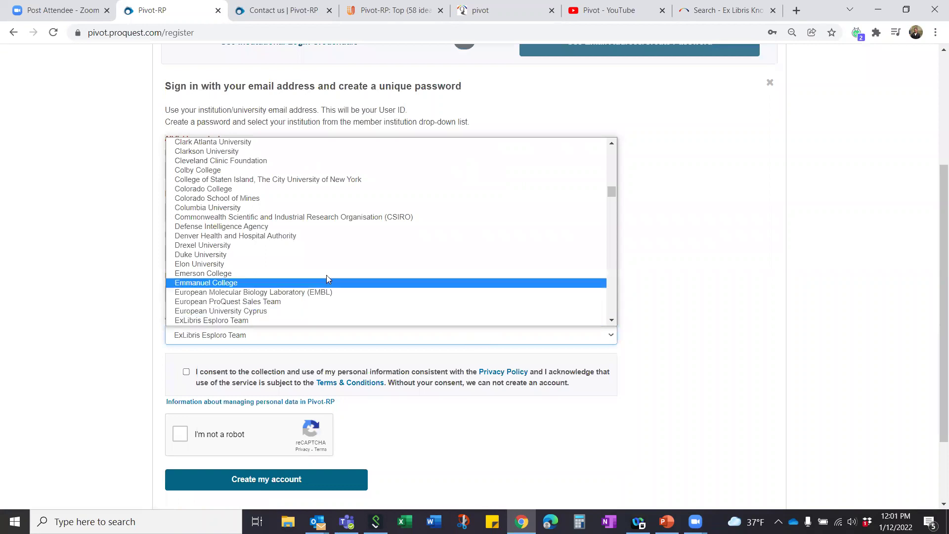
pyautogui.scroll(-15, 275, 255)
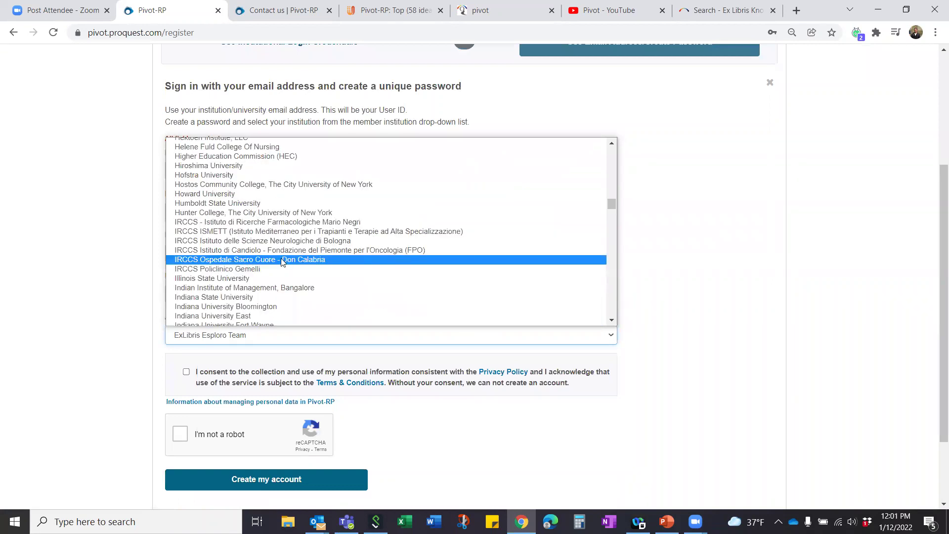
pyautogui.scroll(3, 280, 265)
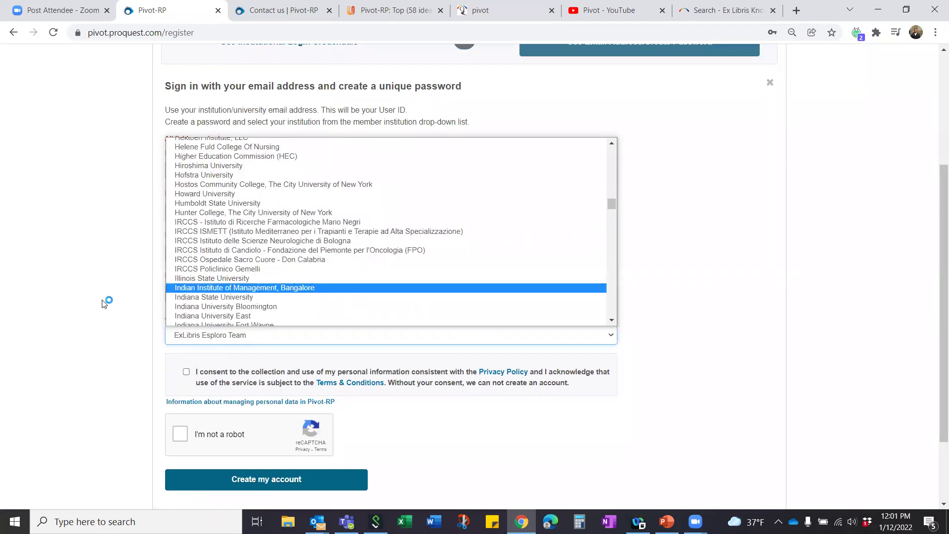
pyautogui.click(103, 311)
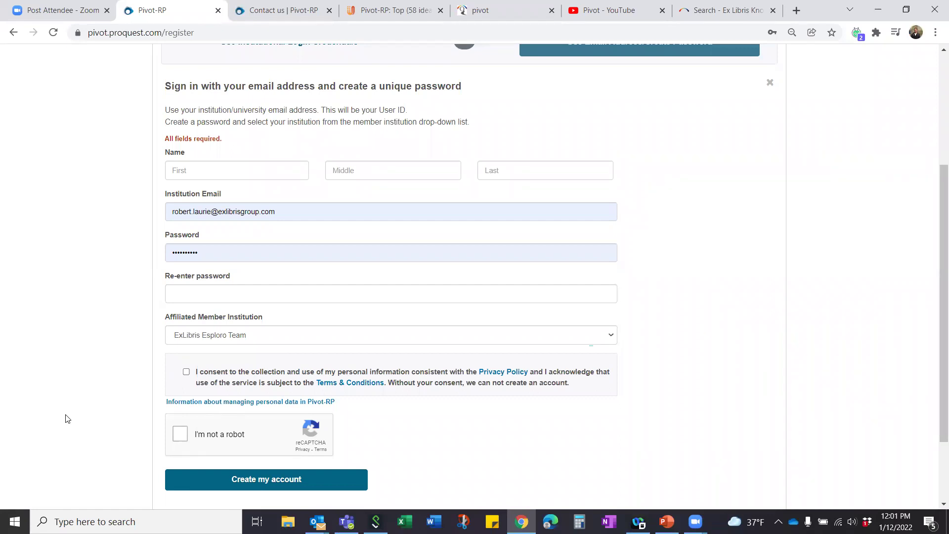
pyautogui.scroll(3, 112, 354)
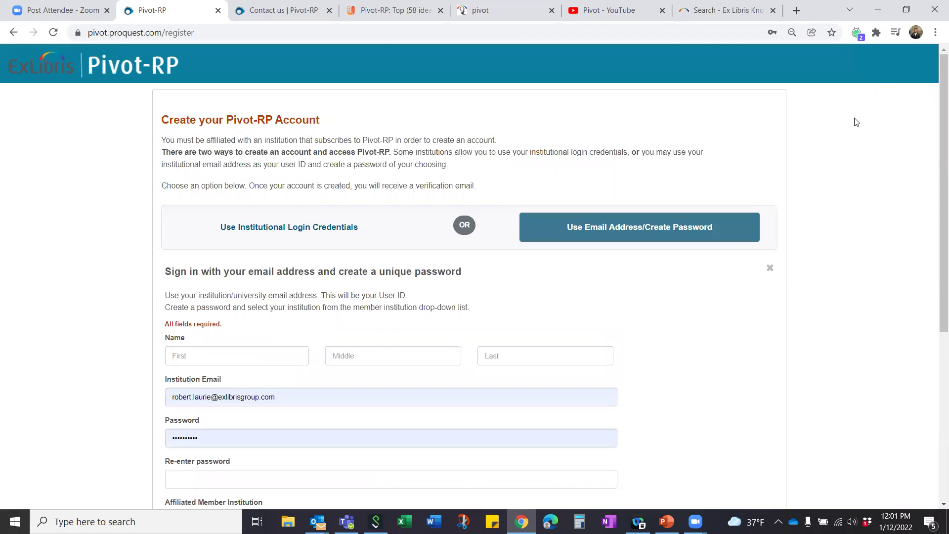
# Open the Pivot-RP home page, sign in with the saved account credentials, and select the ProQuest Information Solutions affiliation
pyautogui.click(45, 74)
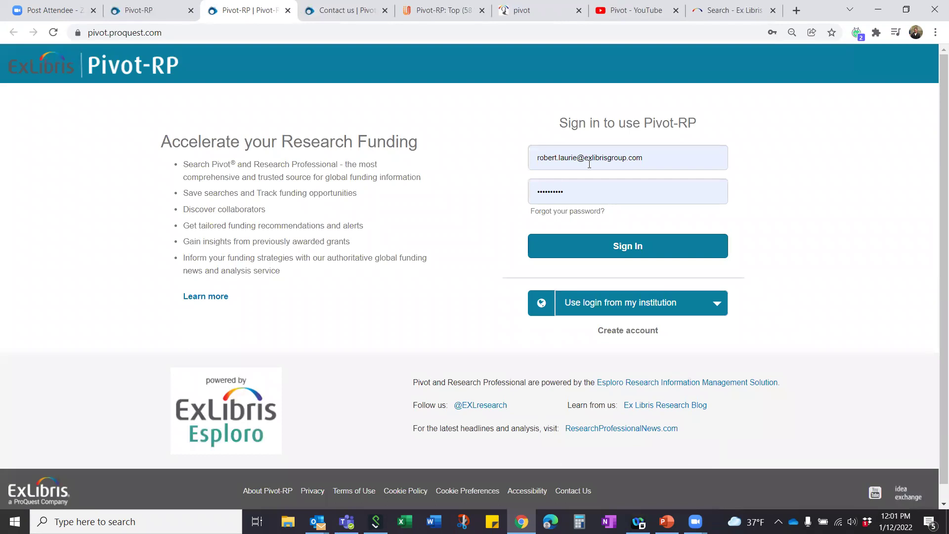
pyautogui.click(655, 157)
pyautogui.moveTo(655, 157); pyautogui.dragTo(617, 157)
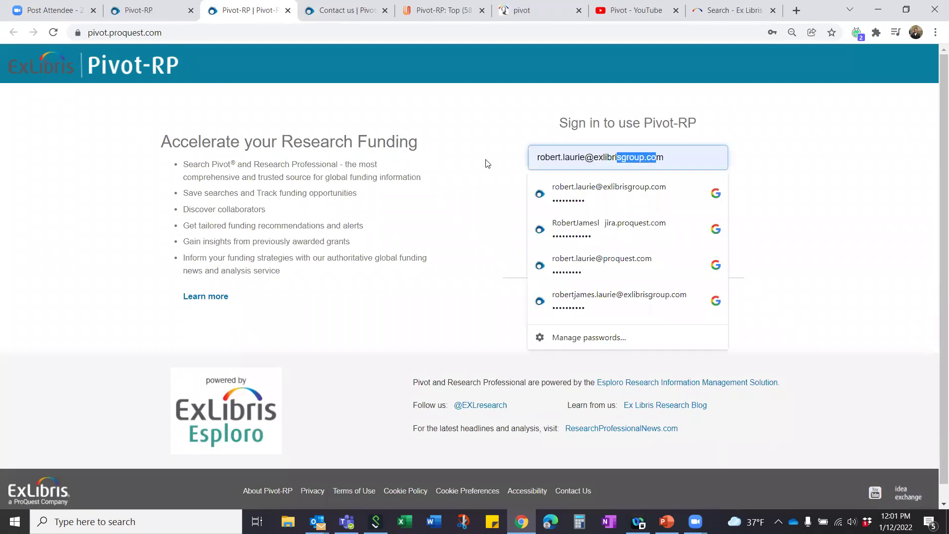
pyautogui.click(434, 172)
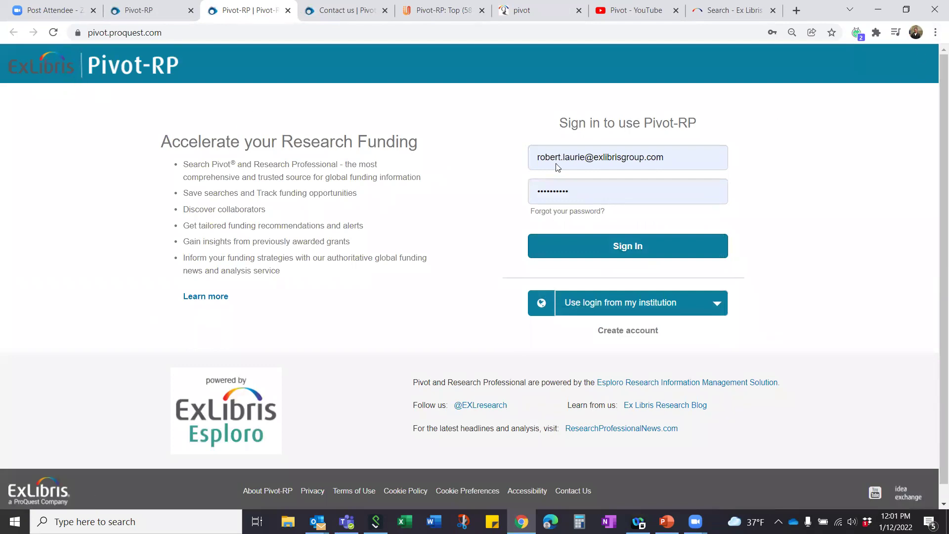
pyautogui.click(639, 240)
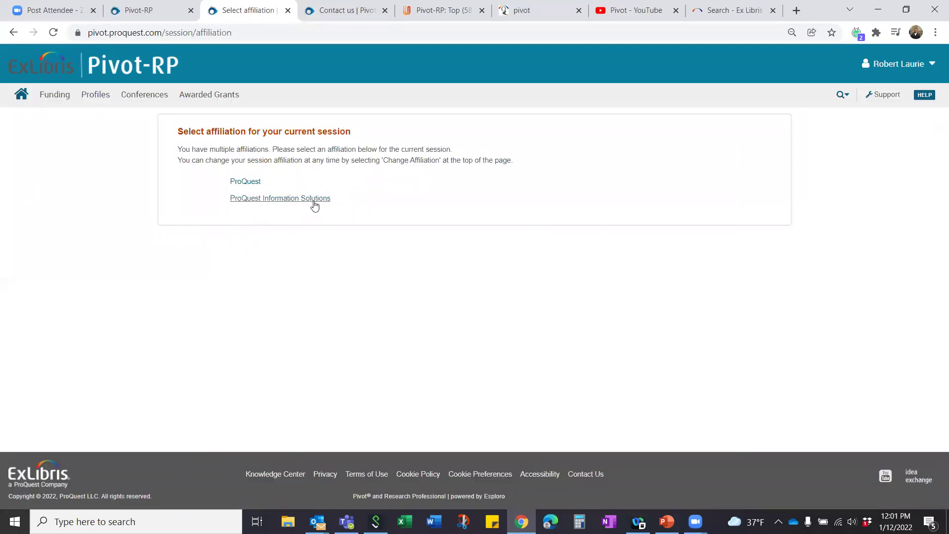
pyautogui.click(309, 198)
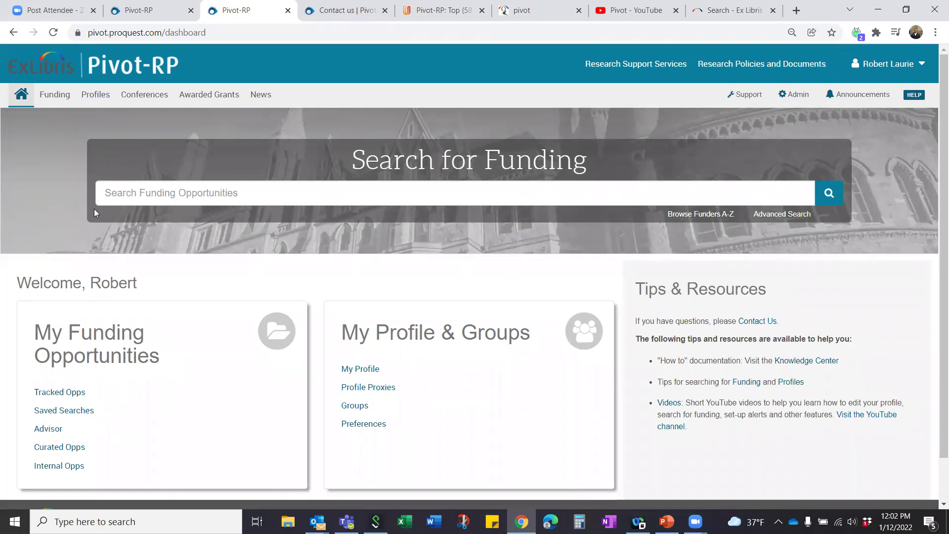
pyautogui.click(732, 10)
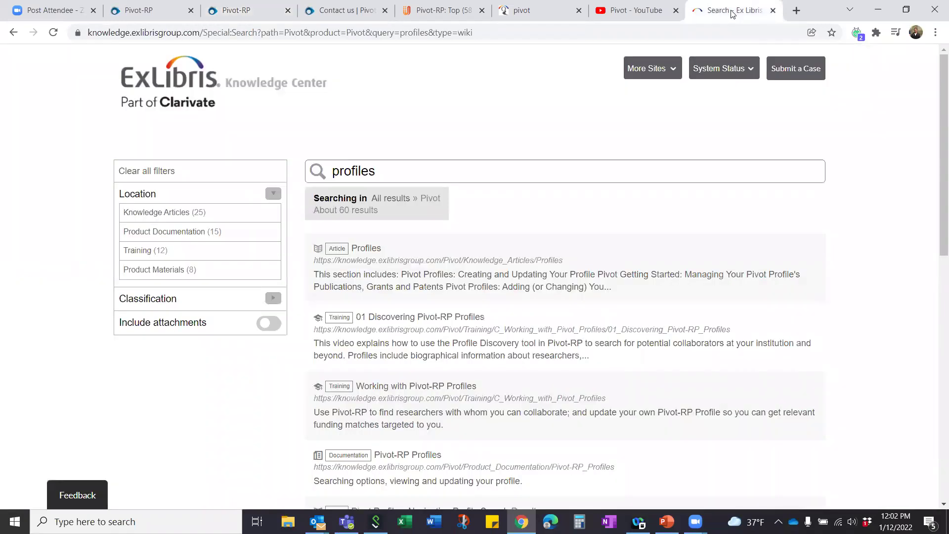
pyautogui.click(136, 13)
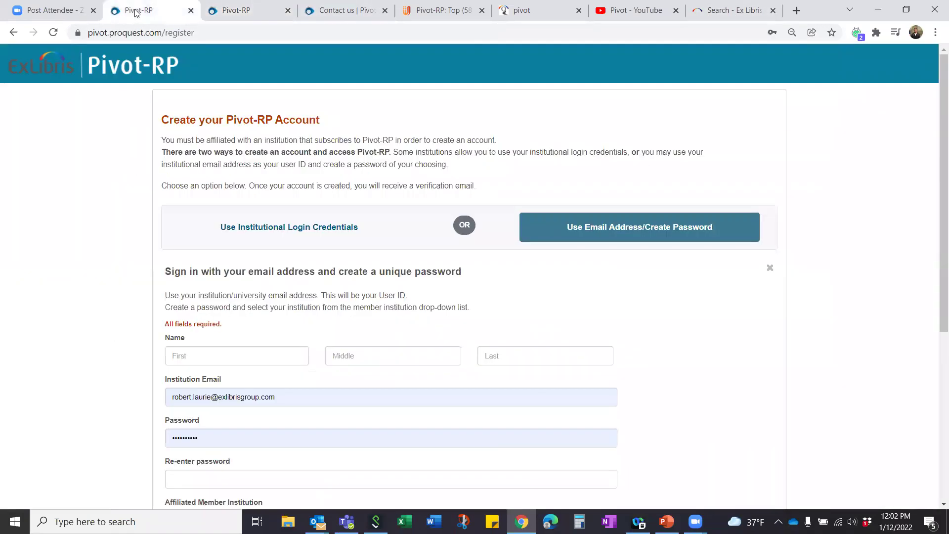
pyautogui.click(235, 17)
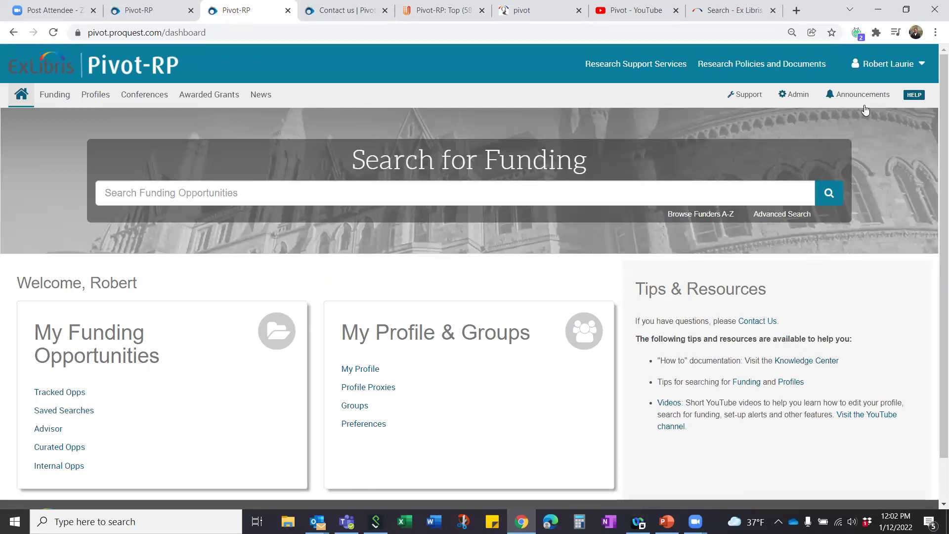
# Open the account holder's own profile from the dashboard and launch the profile editing tool
pyautogui.click(355, 370)
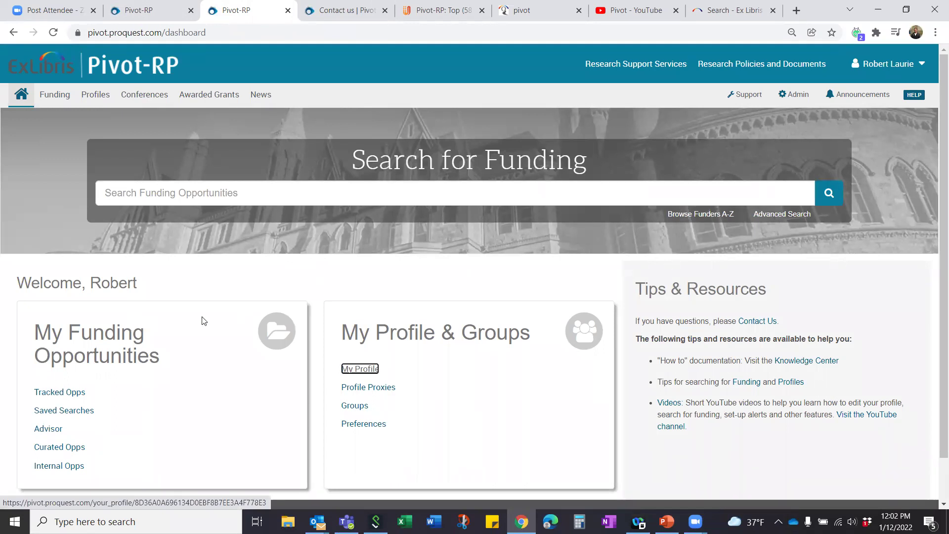
pyautogui.click(368, 373)
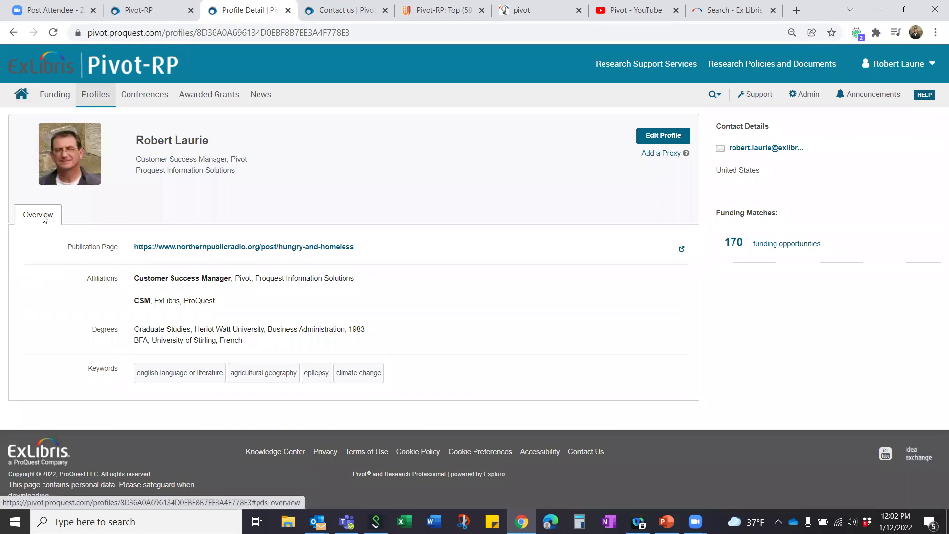
pyautogui.click(650, 139)
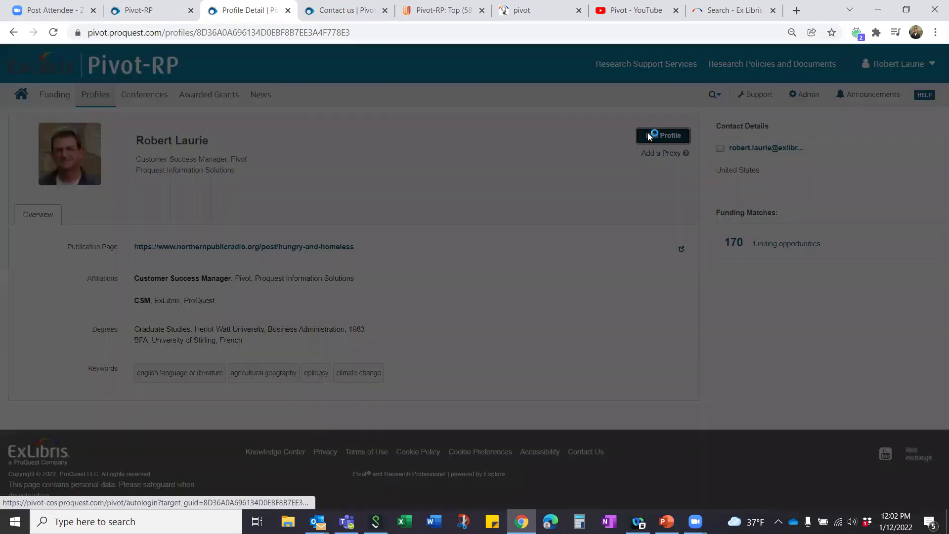
pyautogui.click(581, 308)
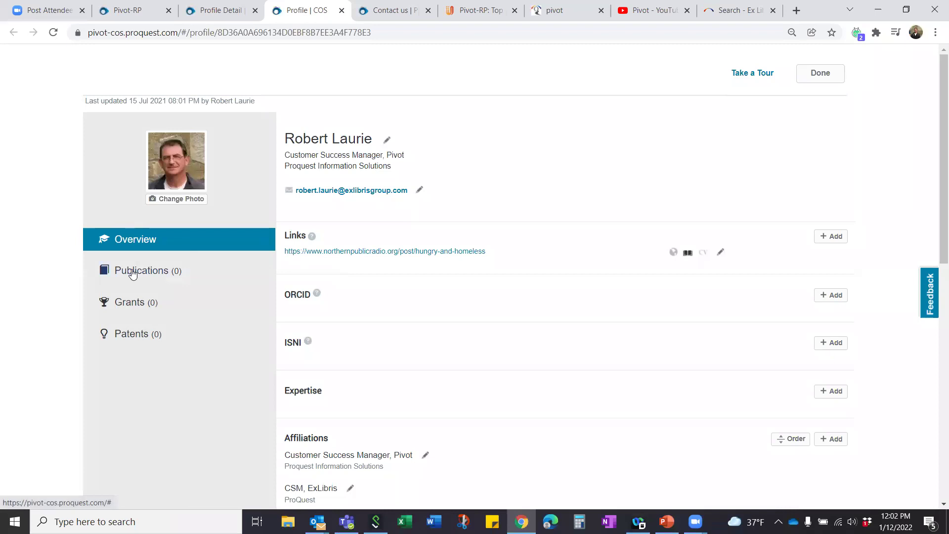
# Open the entry form for a new publication in the profile and view the available publication types, keeping Journal Article
pyautogui.click(133, 274)
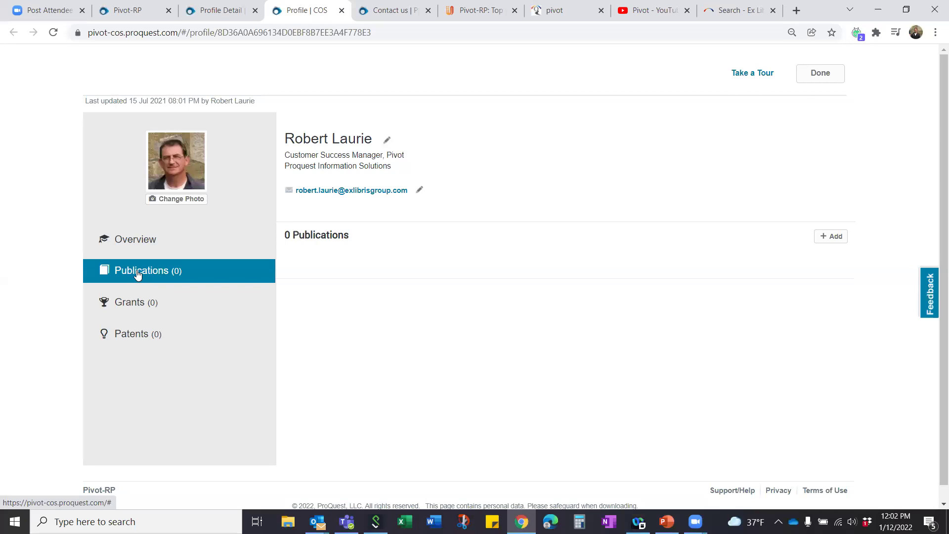
pyautogui.click(834, 237)
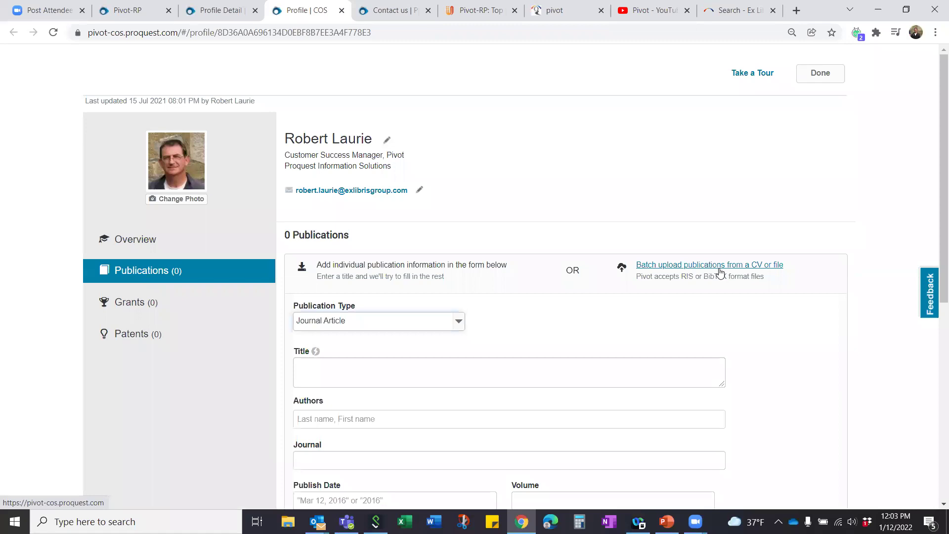
pyautogui.click(459, 322)
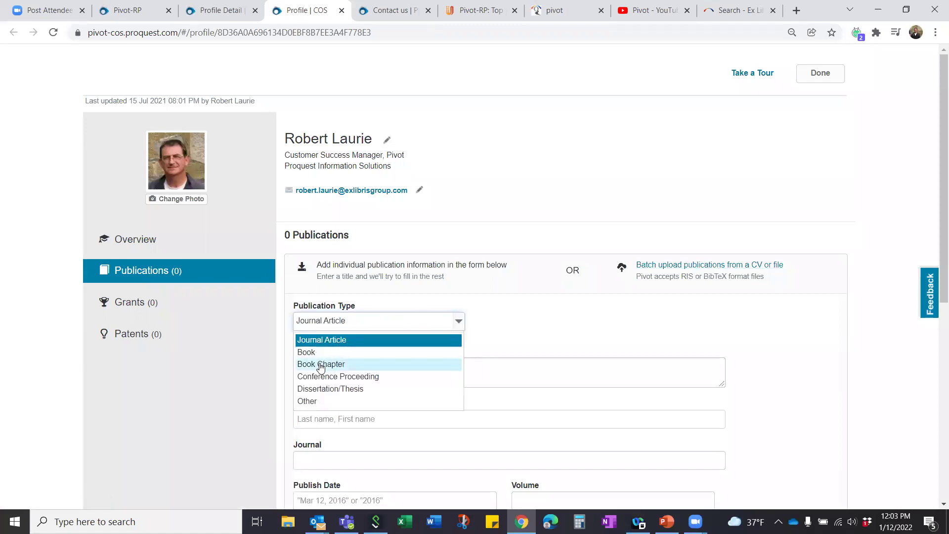
pyautogui.click(526, 317)
# Review the journal article form from the title field through the abstract and additional fields without entering any data
pyautogui.click(339, 365)
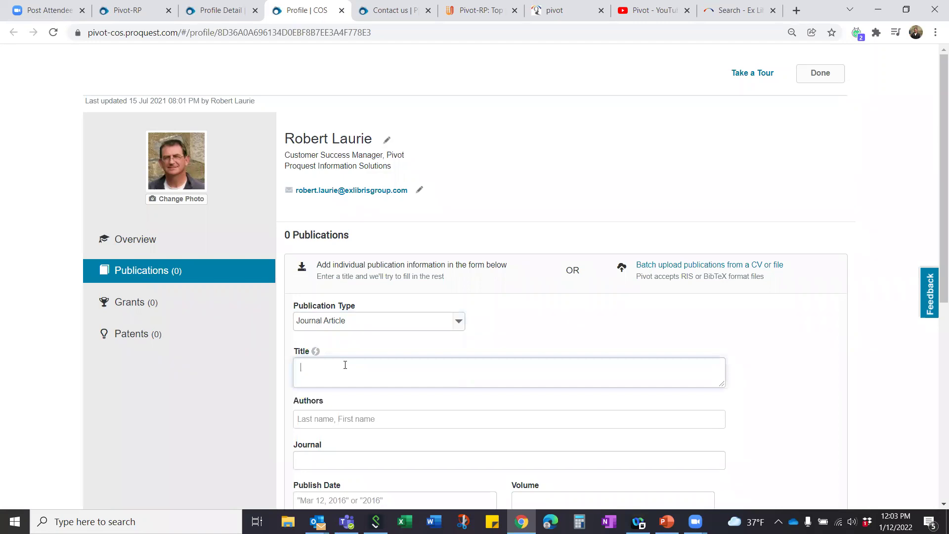
pyautogui.scroll(-5, 435, 411)
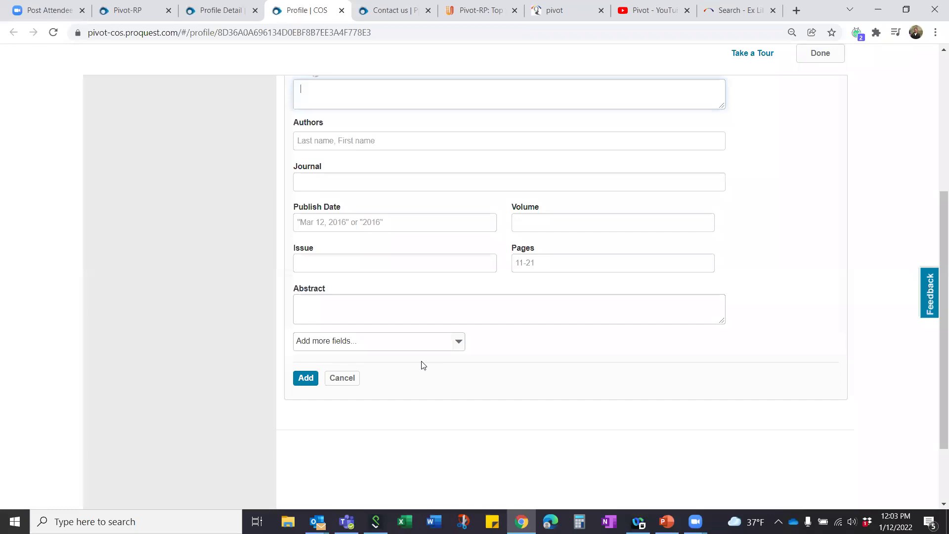
pyautogui.scroll(6, 420, 363)
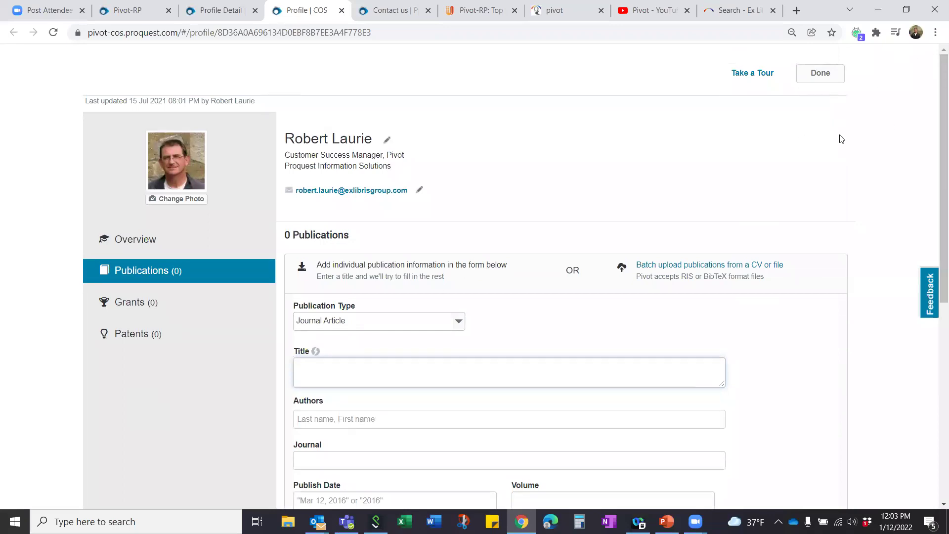
pyautogui.scroll(-8, 703, 248)
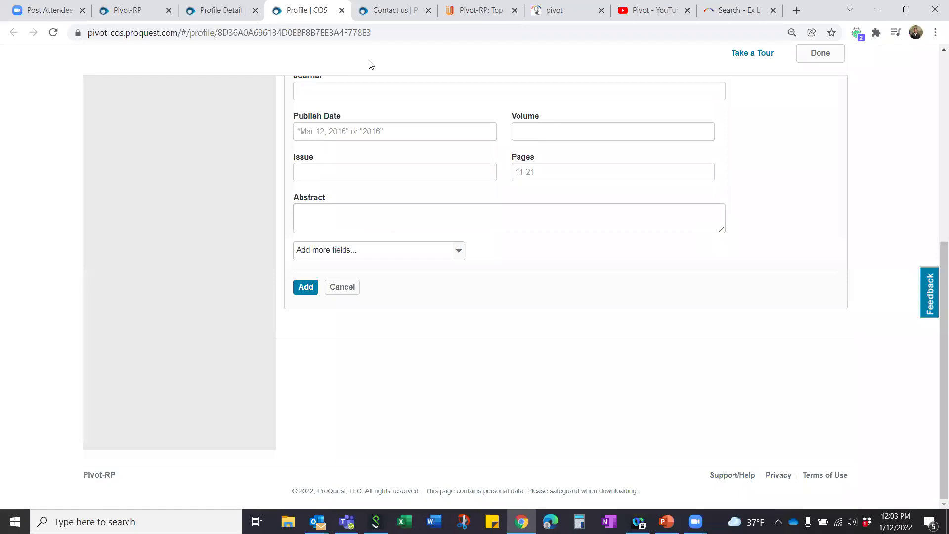
# Return to the Pivot-RP profile detail page and close the Edit Profile notice to reload the profile
pyautogui.click(221, 11)
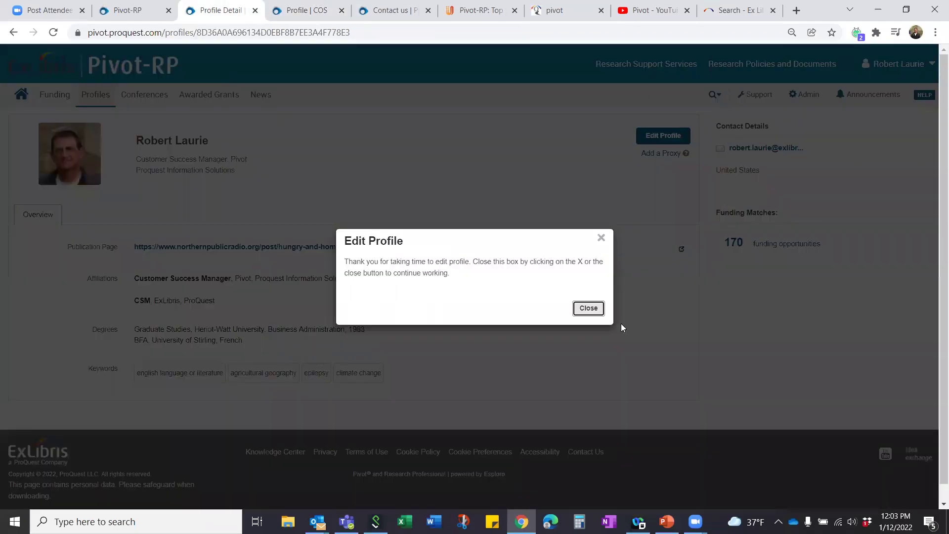
pyautogui.click(588, 308)
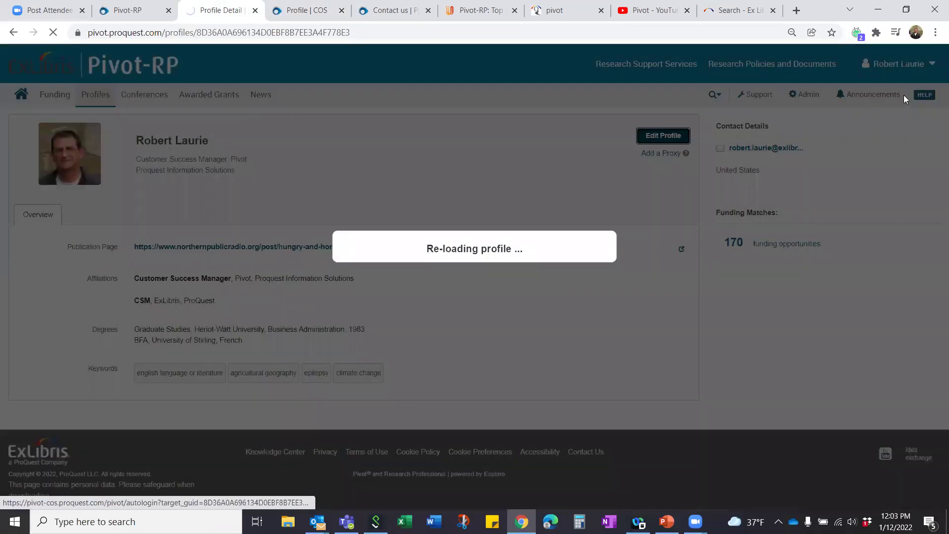